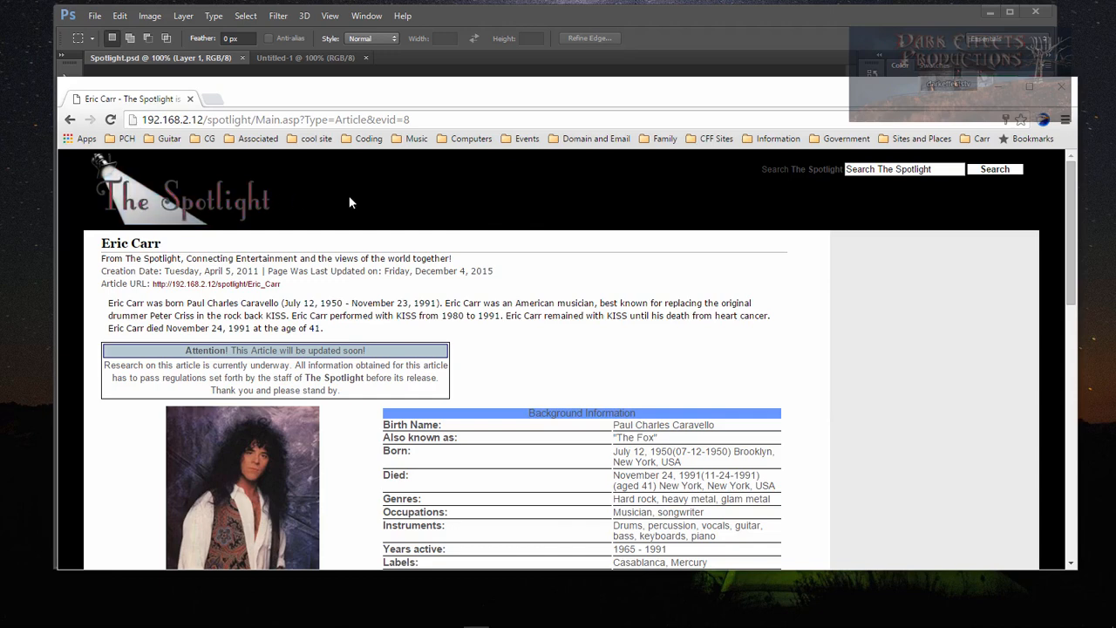
Switch to the maximized Photoshop window and preview the Spotlight.psd frame animation from its first frame.
left_click(998, 88)
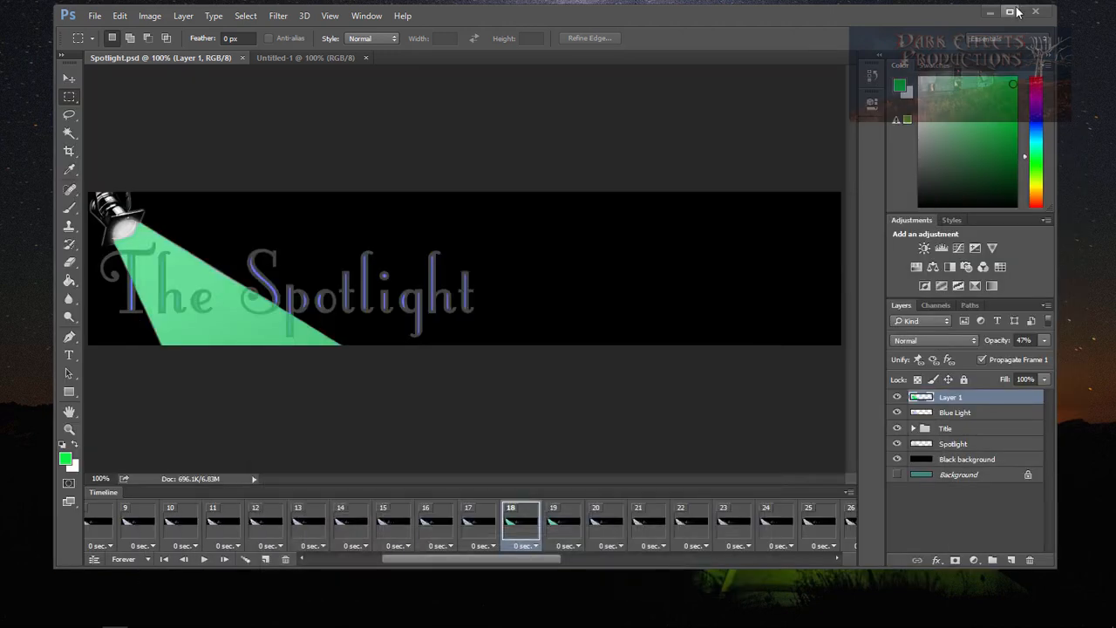
left_click(1009, 11)
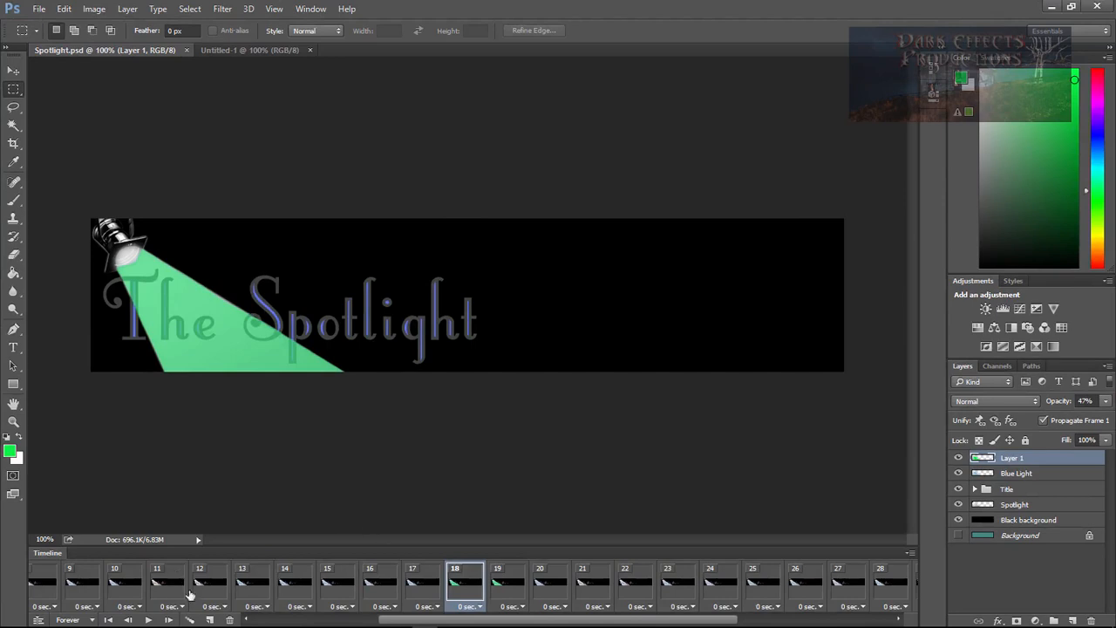
left_click_drag(470, 616, 268, 621)
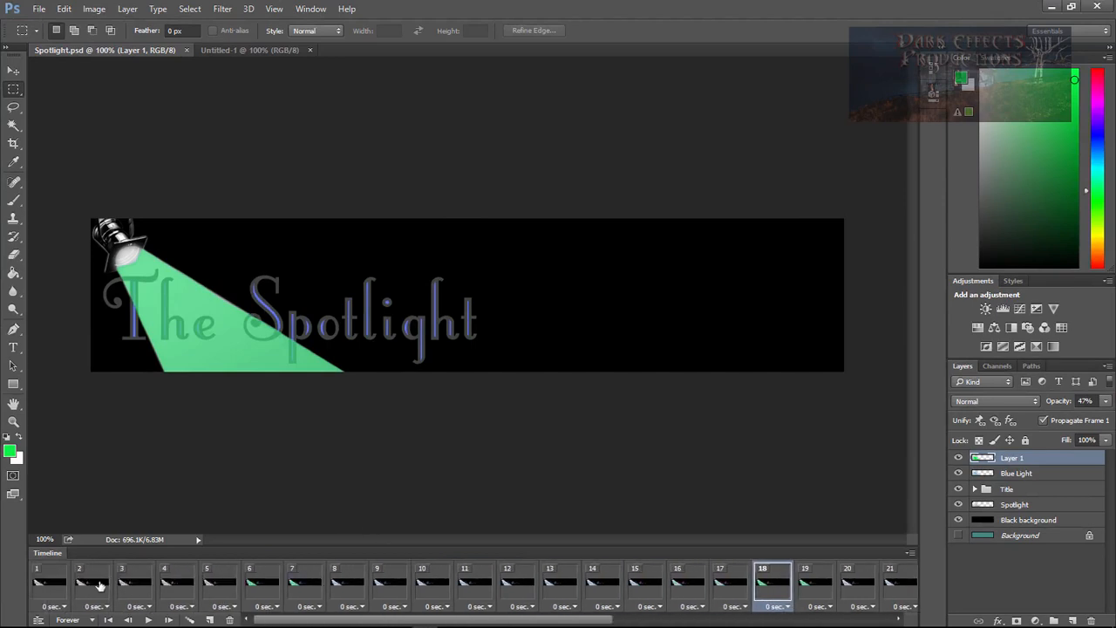
left_click(48, 584)
left_click(148, 620)
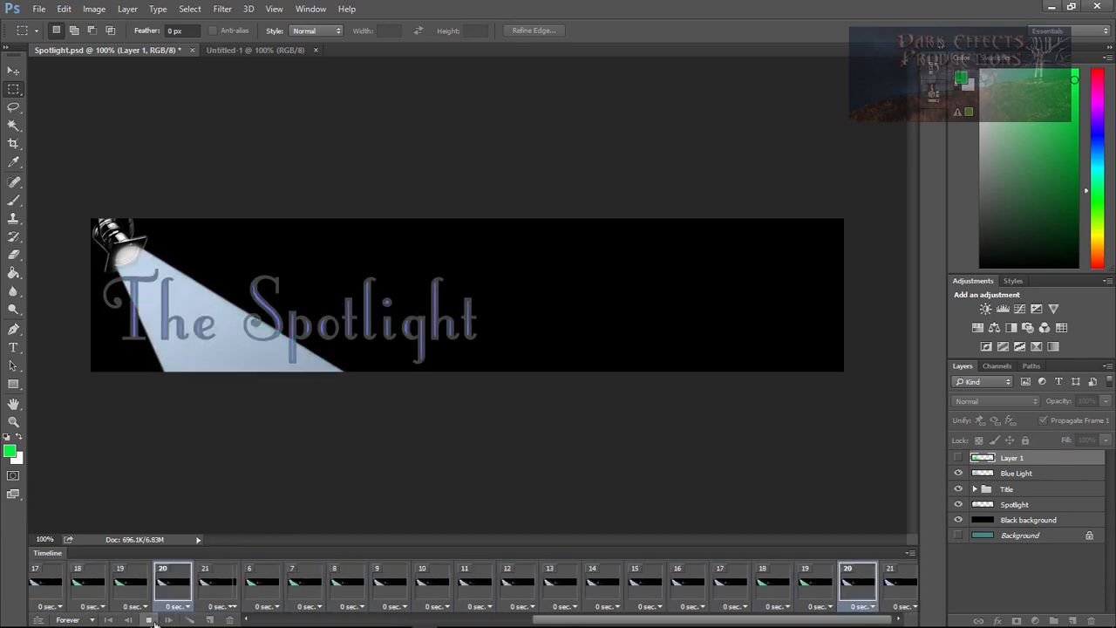
left_click(149, 619)
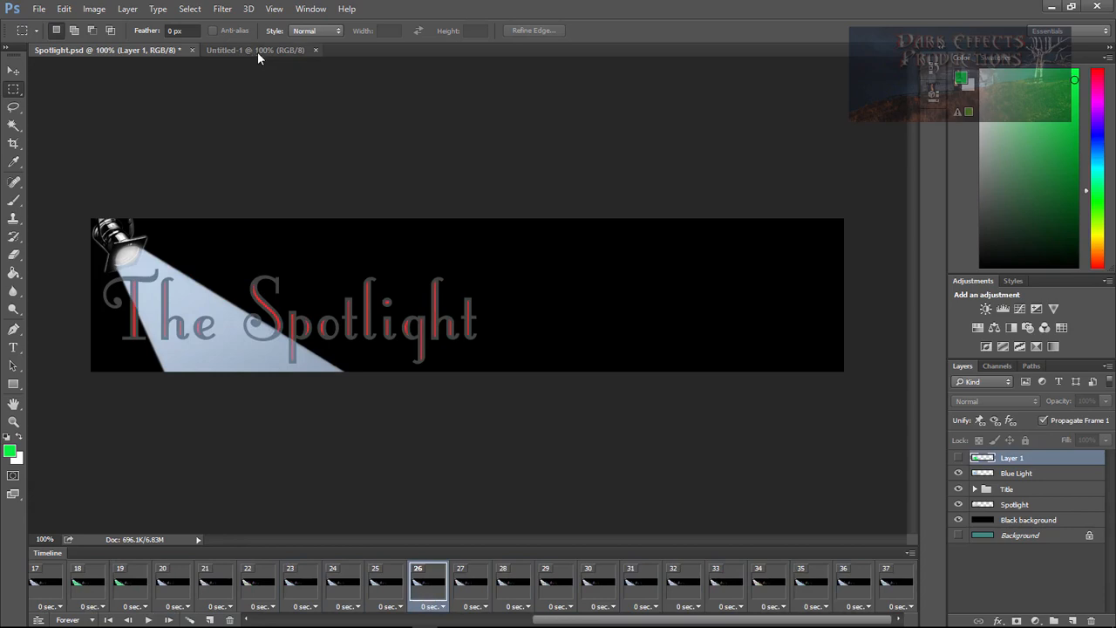
Create a new document from the Spotlight.psd preset, measured in pixels at 1080 x 220.
left_click(40, 10)
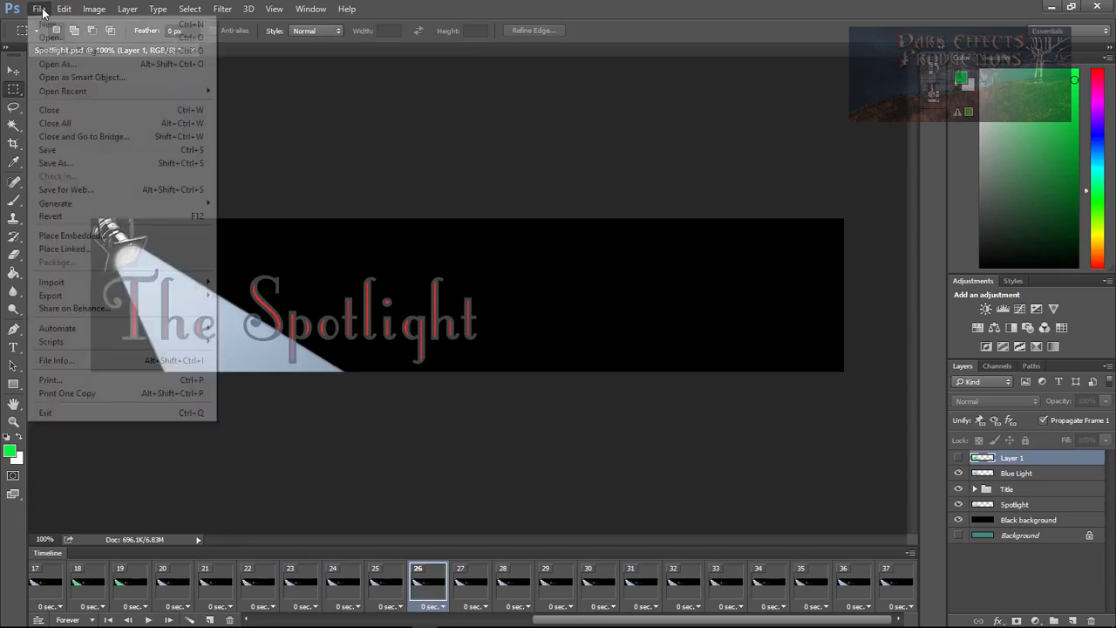
left_click(47, 24)
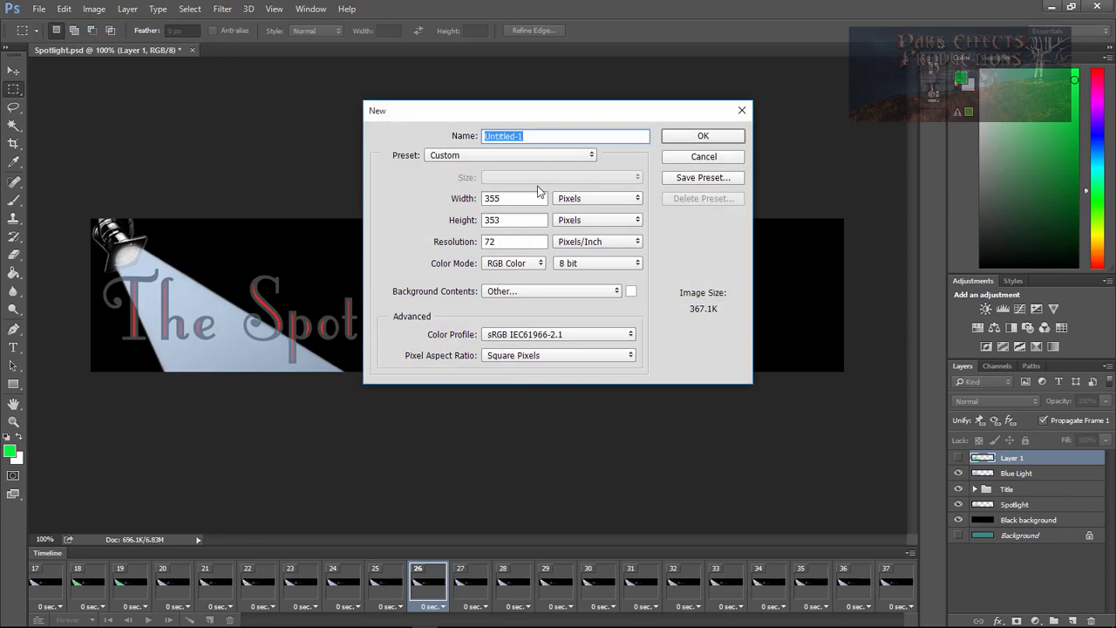
left_click(492, 159)
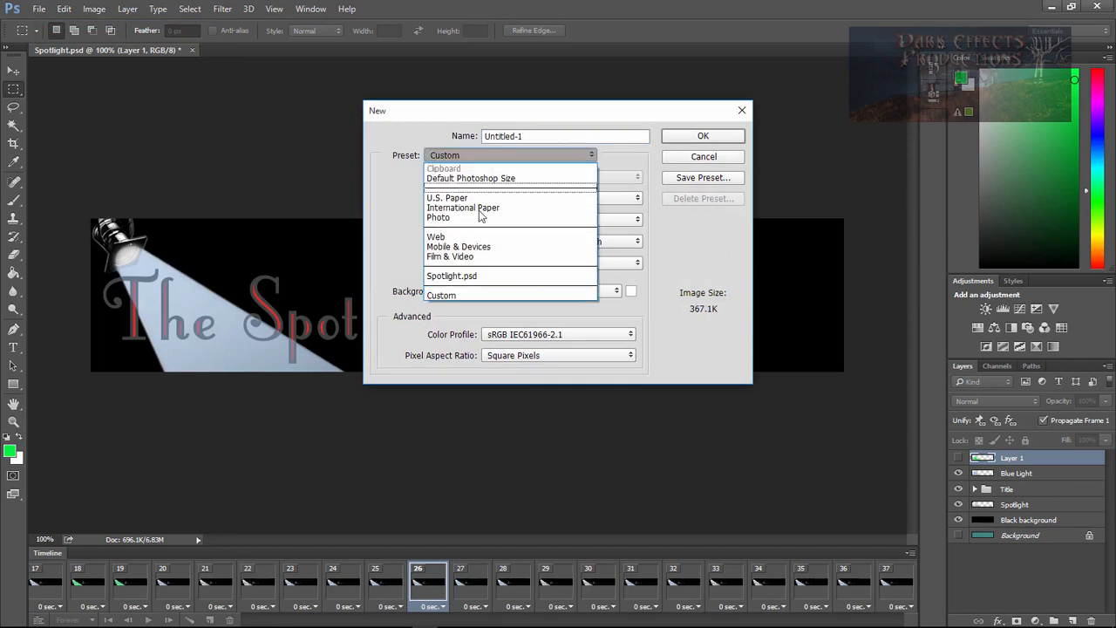
left_click(476, 274)
left_click(587, 199)
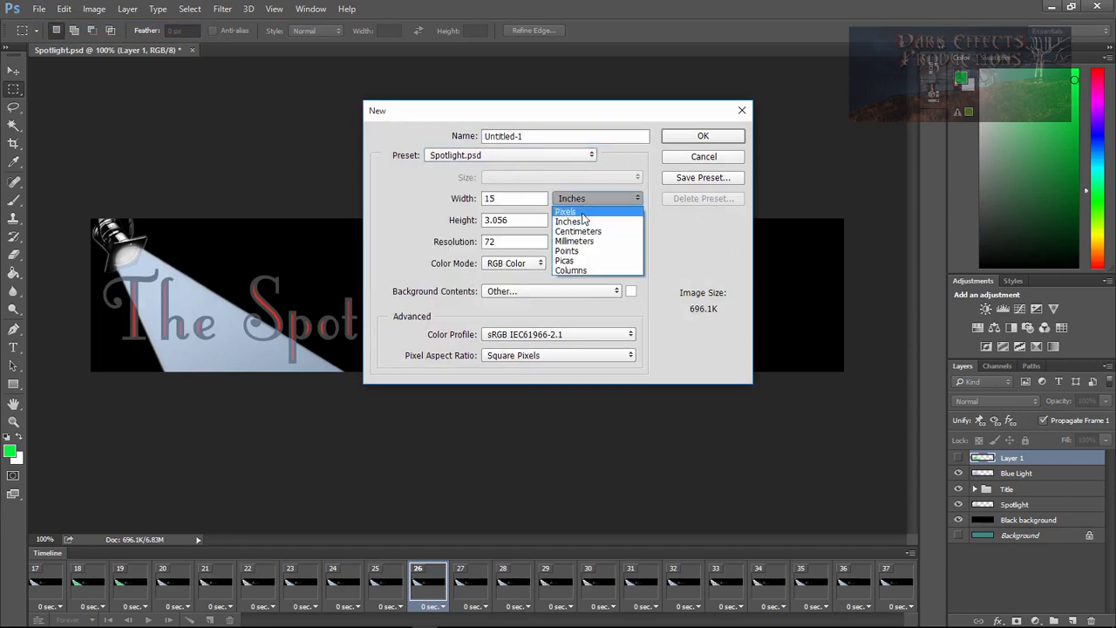
left_click(584, 198)
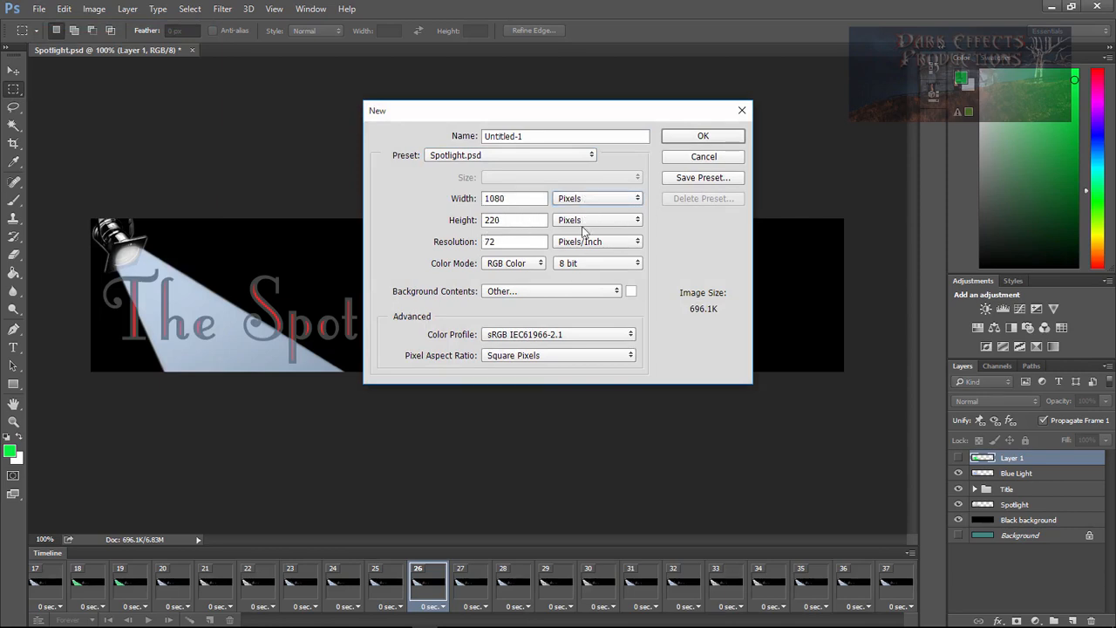
left_click(706, 137)
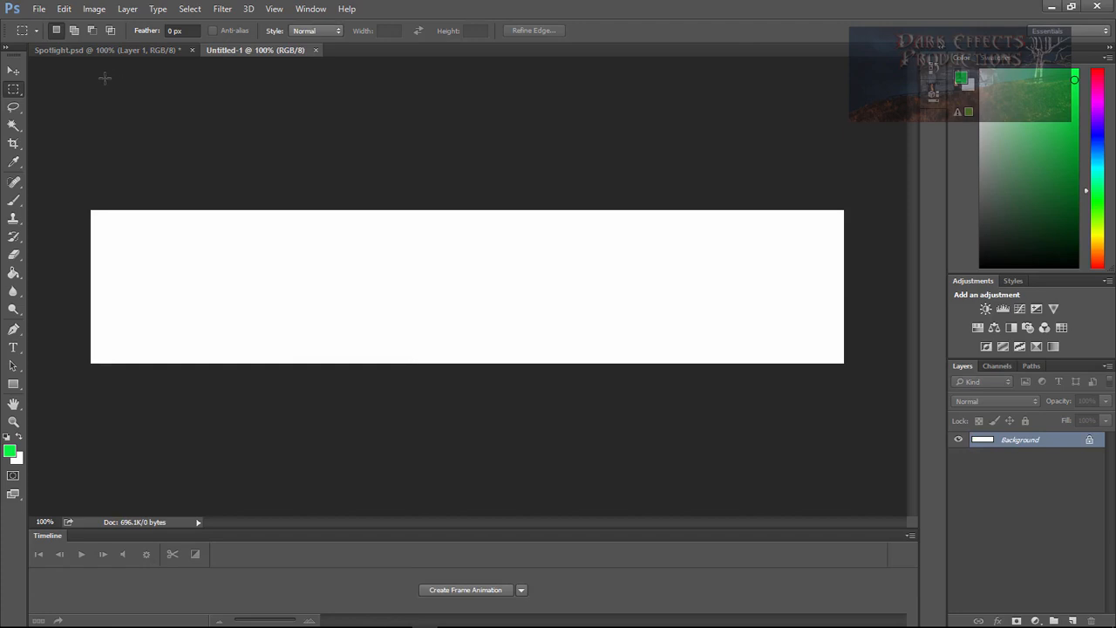
Open Spolight.jpg as a separate document and collapse the timeline to enlarge the workspace around the lamp.
mouse_move(477, 625)
left_click_drag(1098, 267, 357, 54)
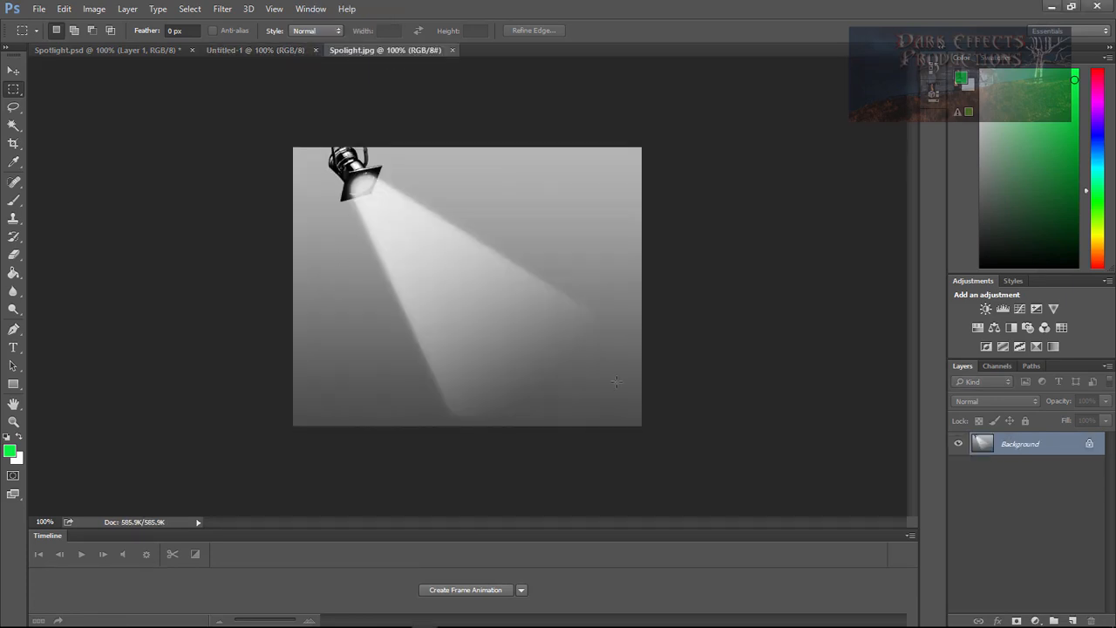
scroll(693, 401, "up", 9)
scroll(698, 404, "down", 4)
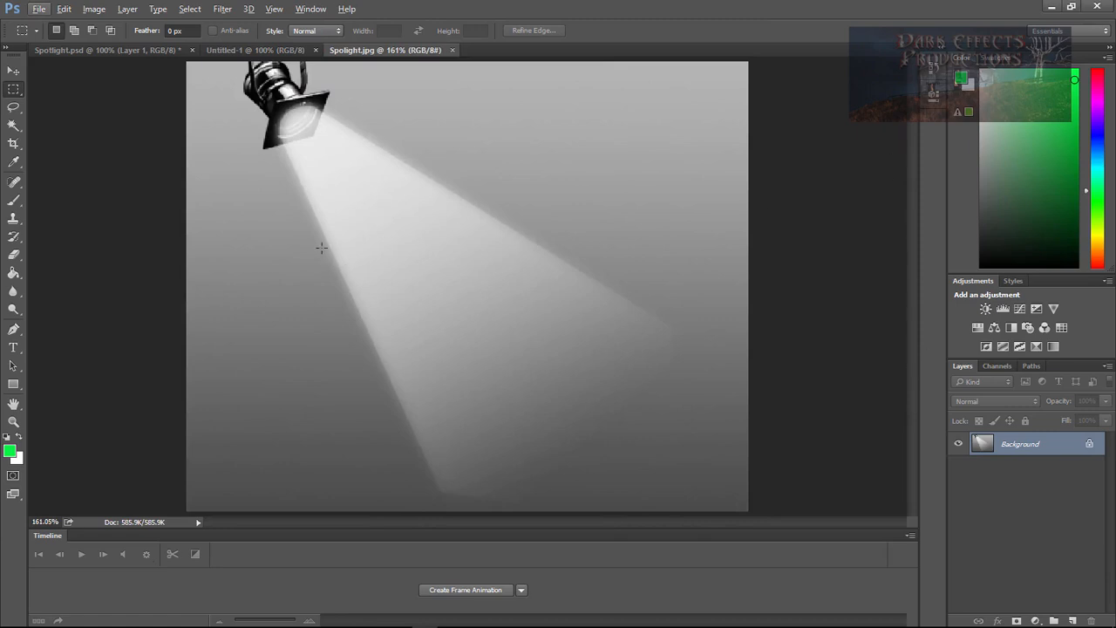
left_click(908, 534)
left_click(934, 524)
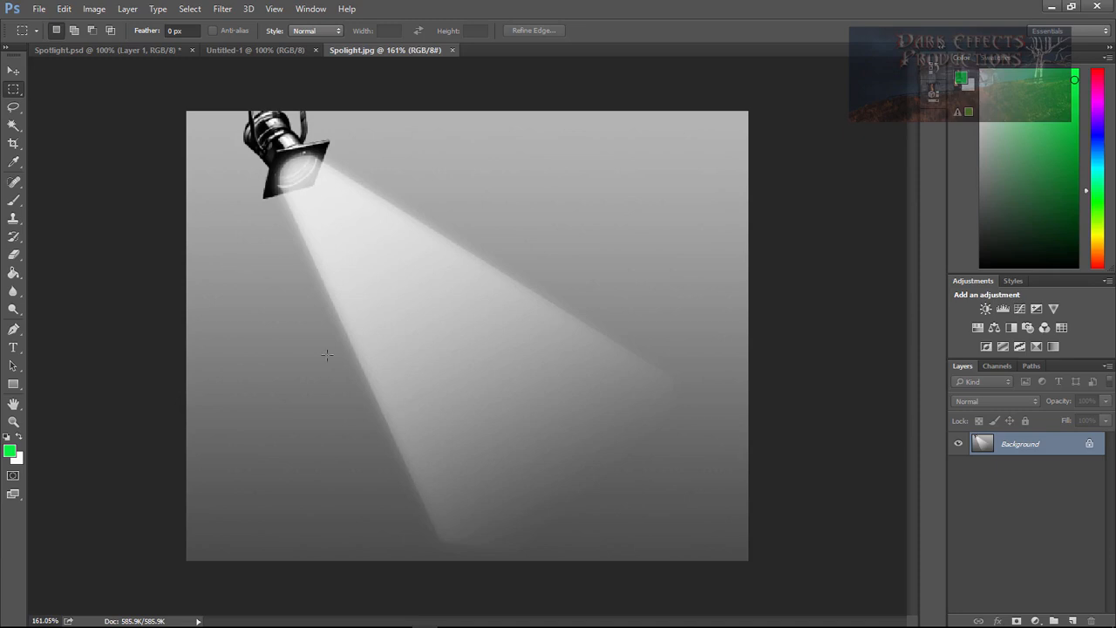
scroll(396, 358, "up", 3)
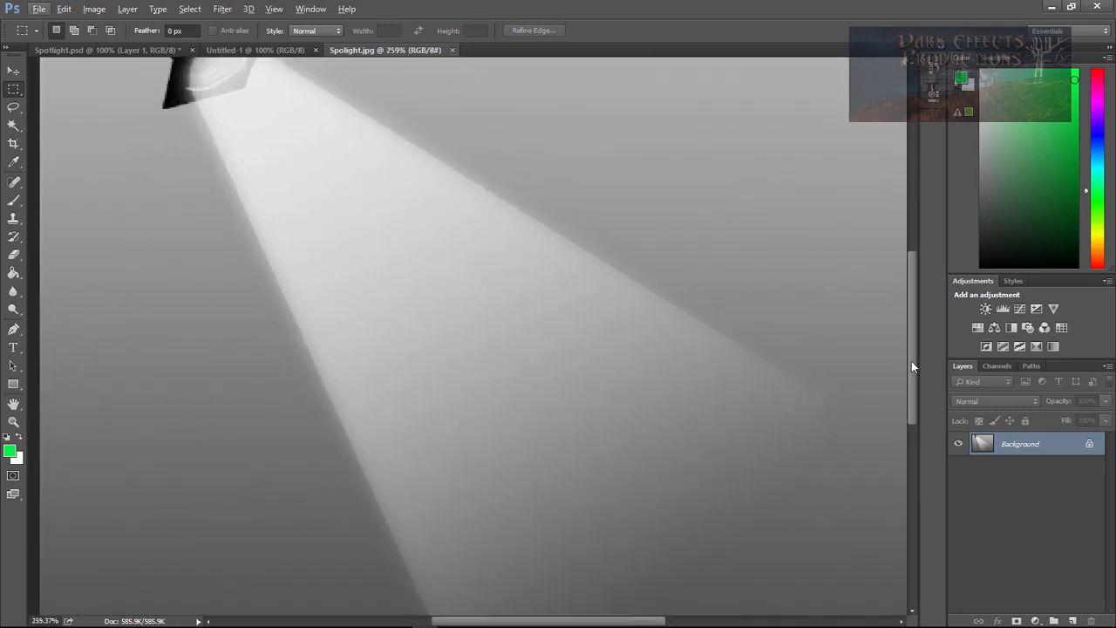
left_click_drag(911, 361, 906, 313)
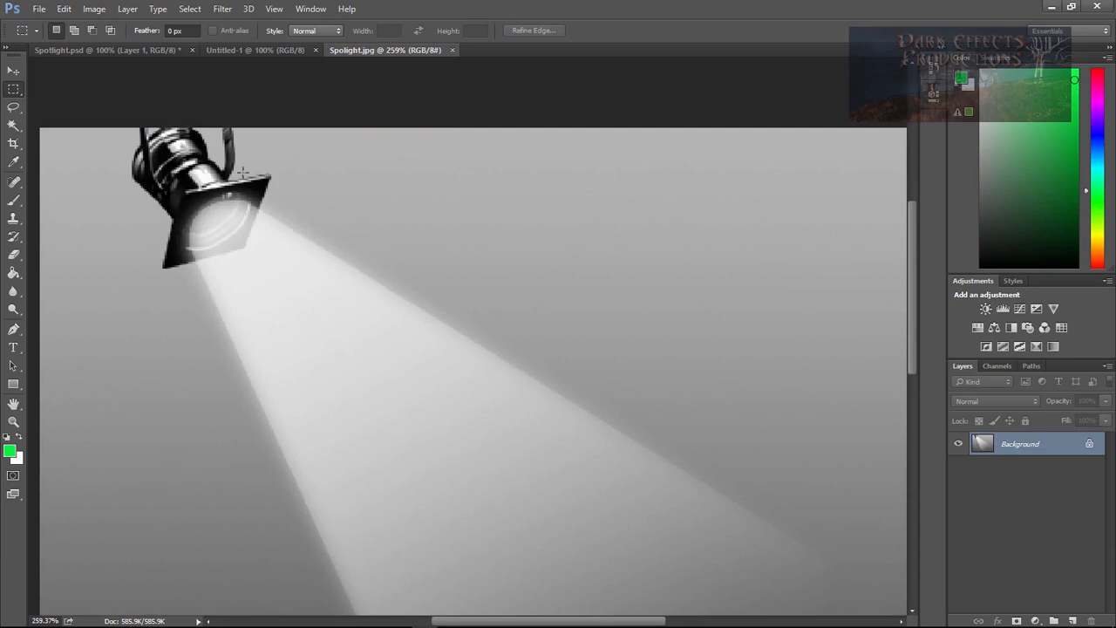
Try to select the grey background around the spotlight with the Magic Wand at a tolerance of 32.
left_click(13, 125)
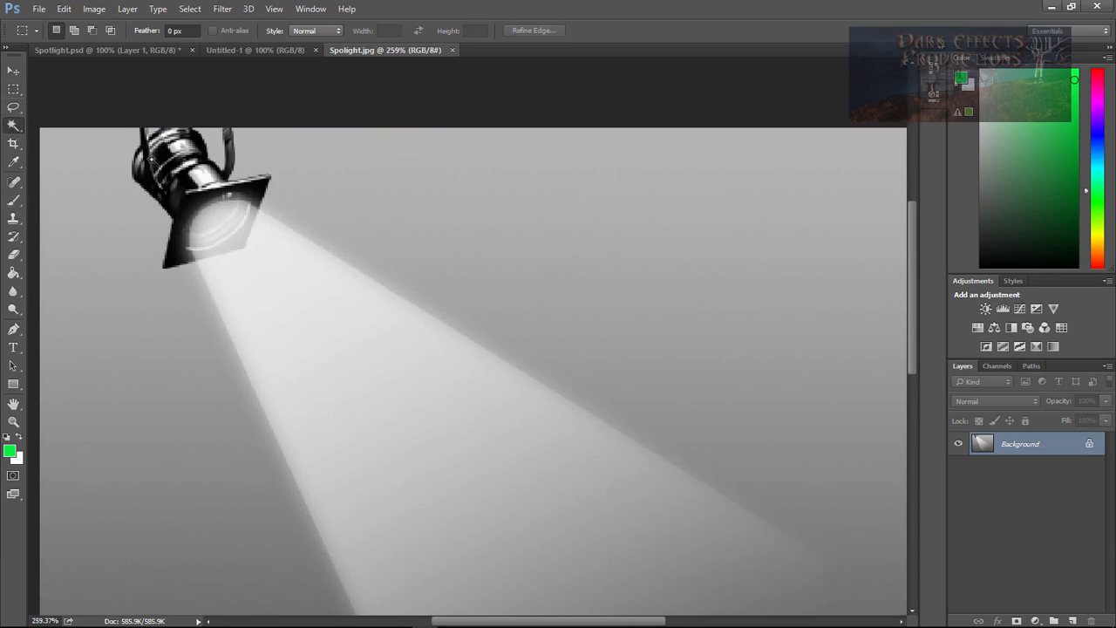
left_click(551, 219)
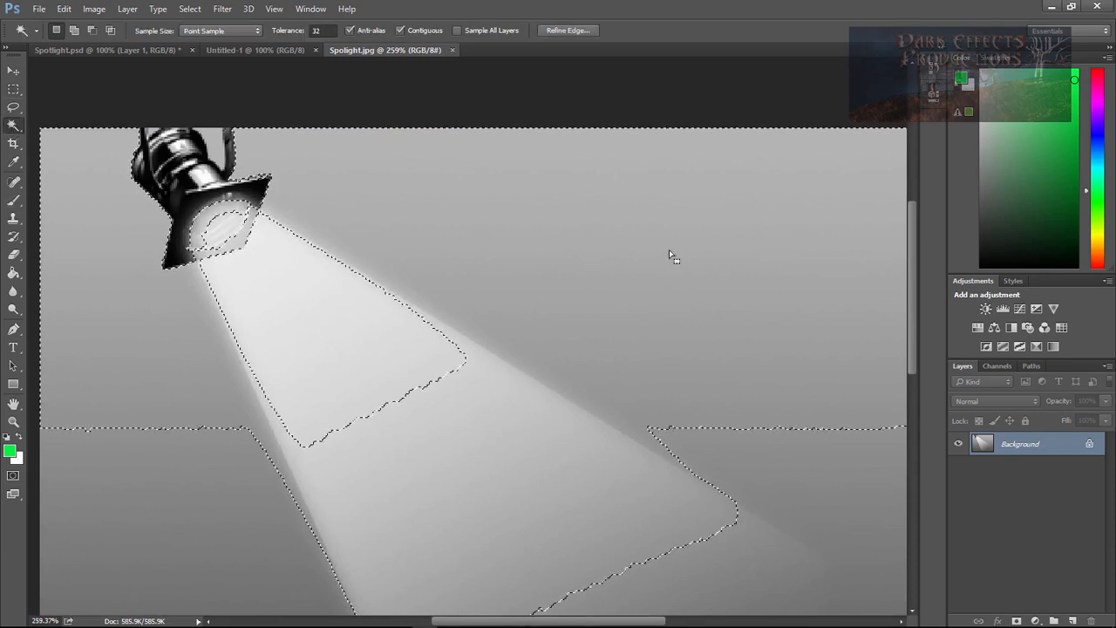
key("ctrl+d")
left_click(614, 242)
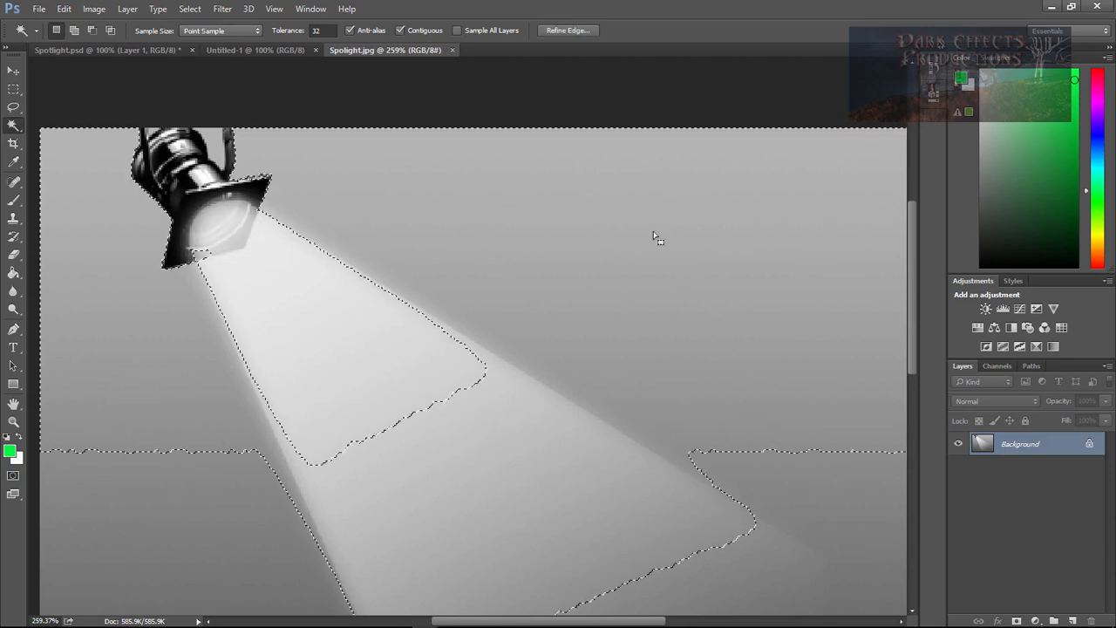
key("ctrl+d")
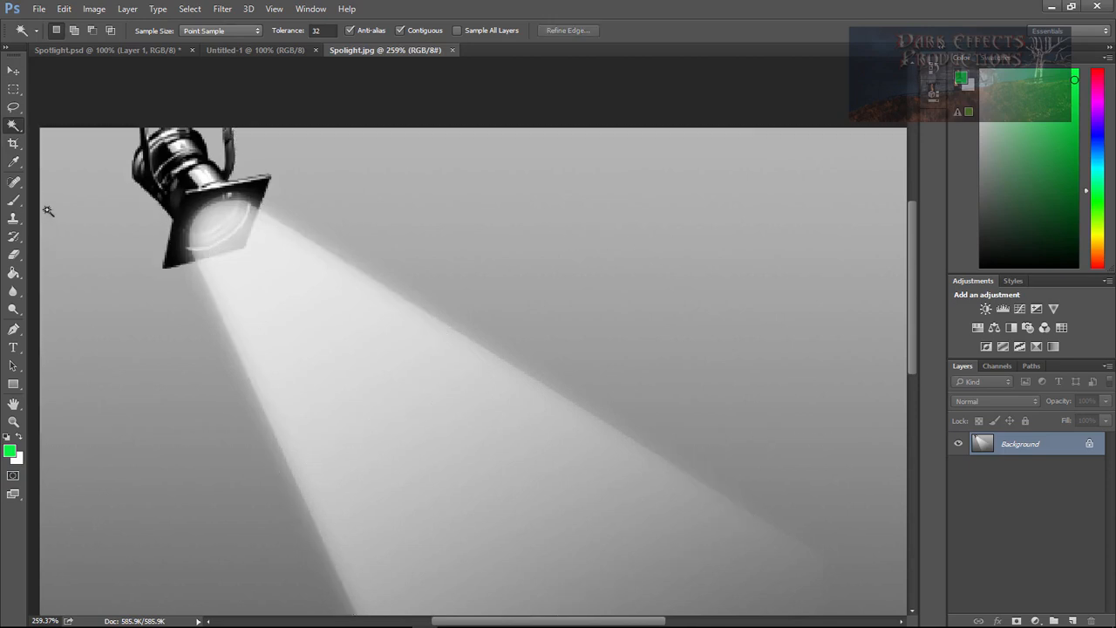
Trace a closed Pen tool path around the lamp and its light beam, curving the beam's far end.
left_click(14, 331)
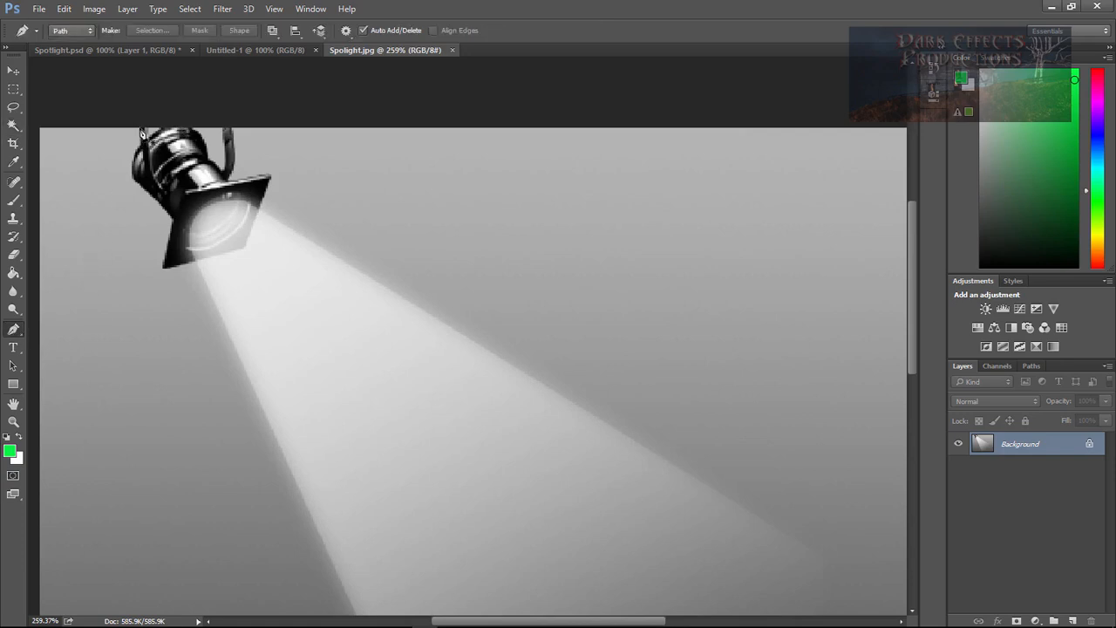
left_click(139, 130)
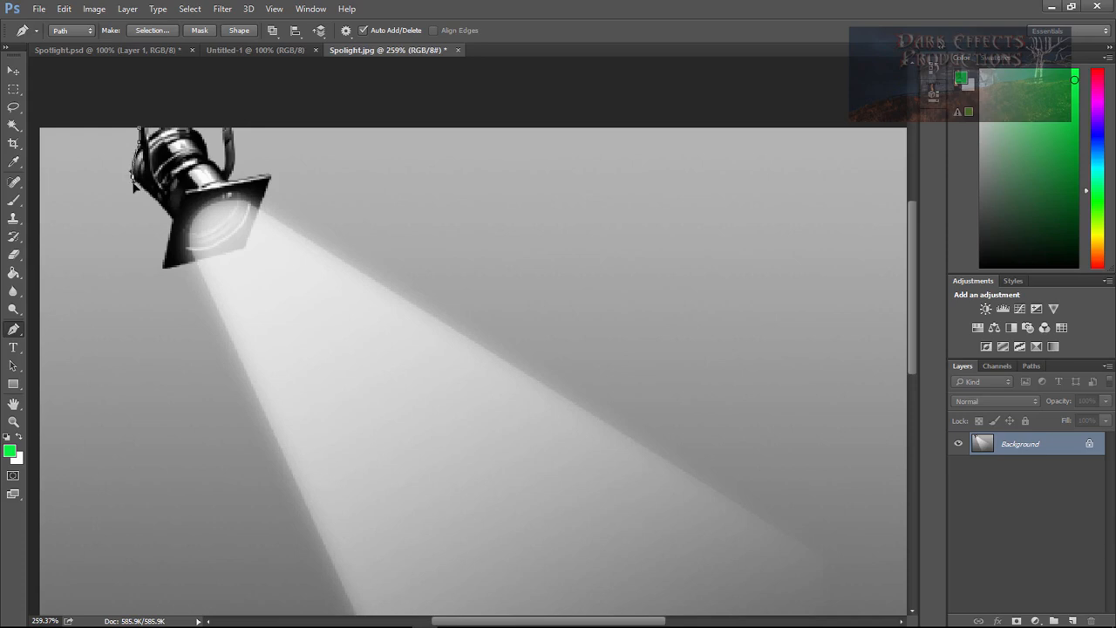
left_click(135, 190)
scroll(223, 286, "down", 6)
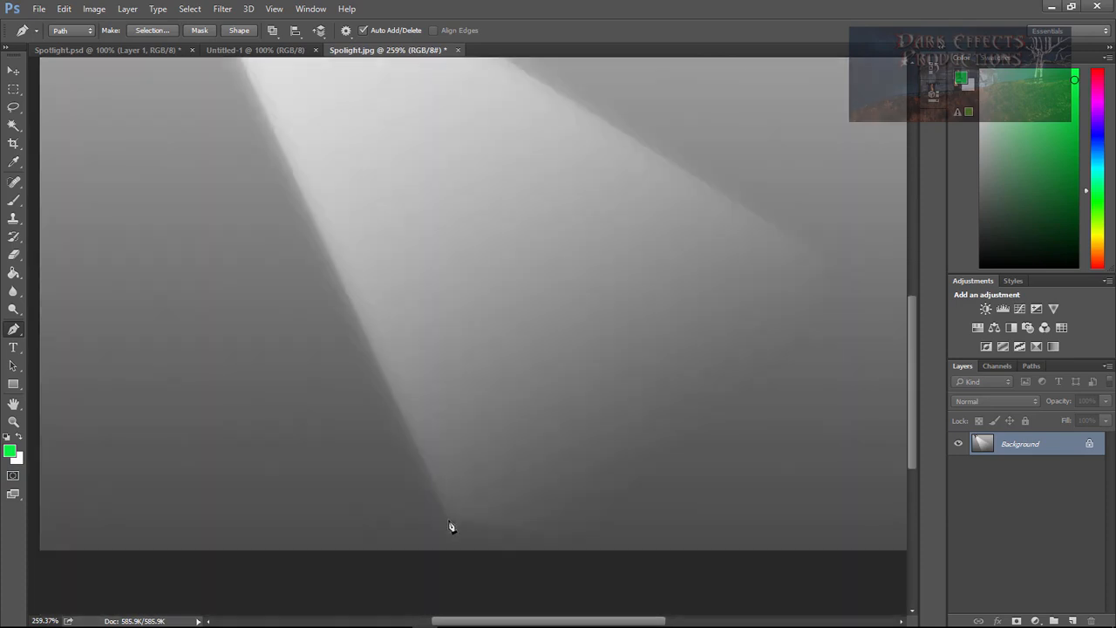
left_click(448, 517)
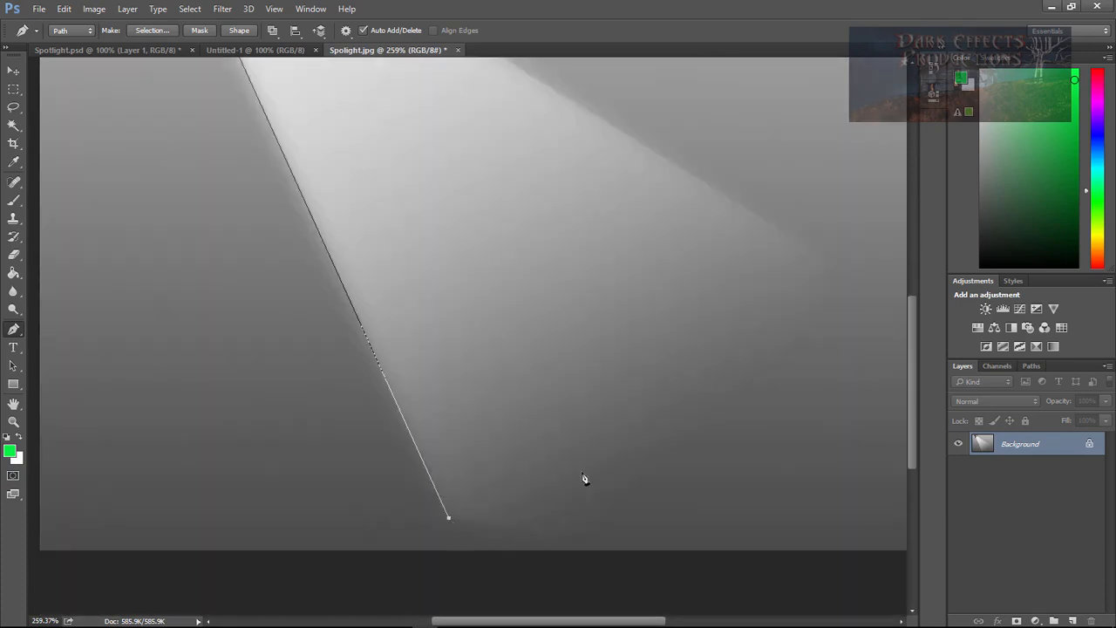
left_click_drag(784, 234, 791, 97)
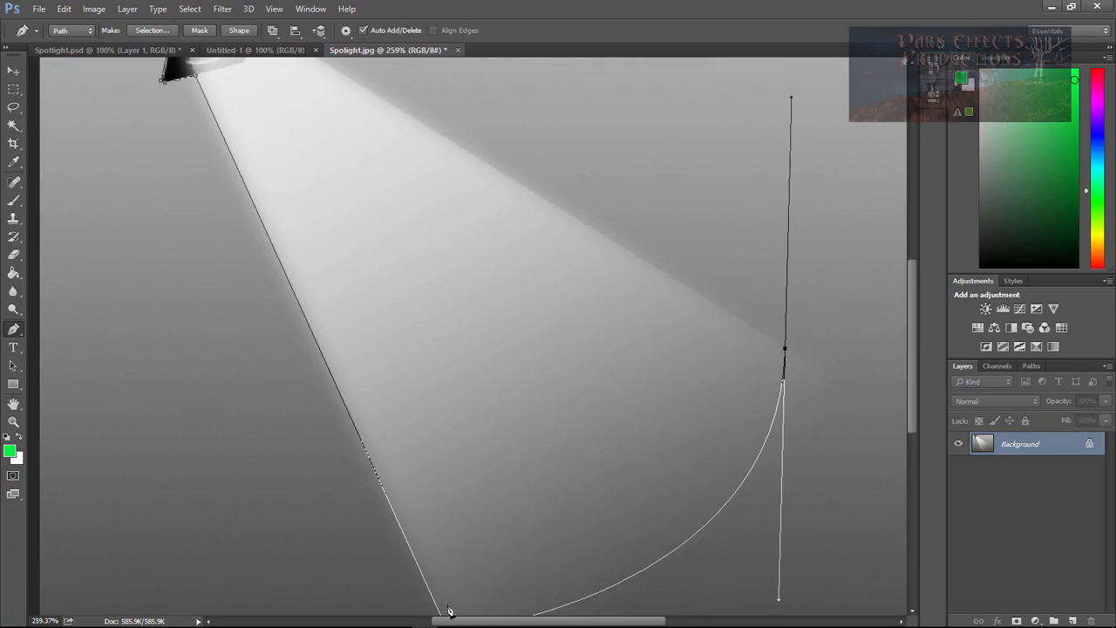
left_click(787, 355, "alt")
scroll(713, 271, "up", 5)
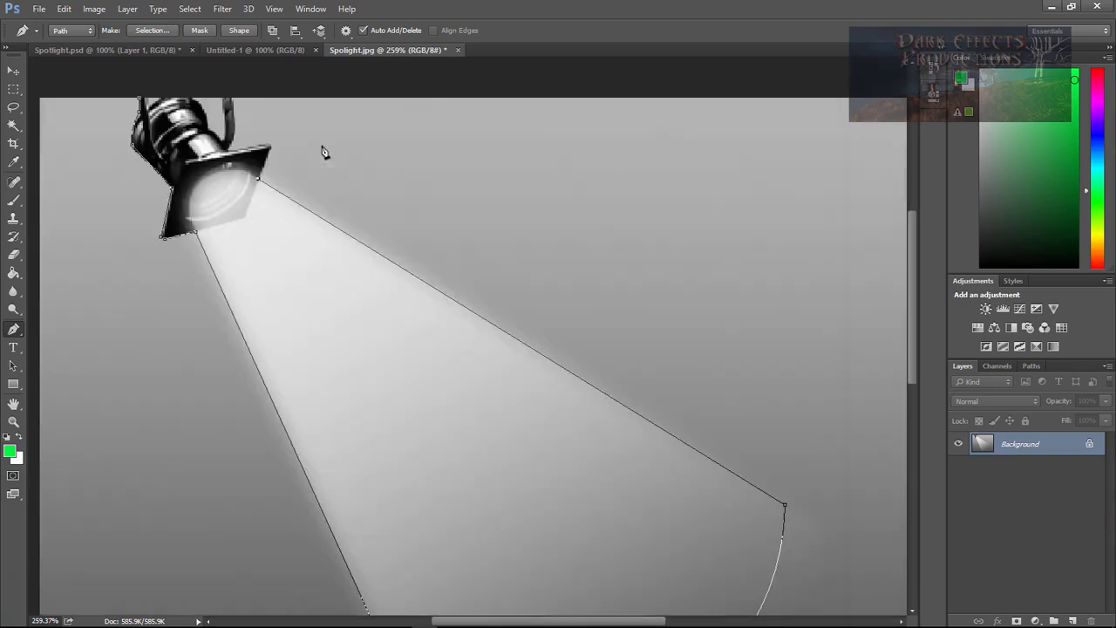
scroll(322, 152, "up", 1)
scroll(225, 122, "up", 1)
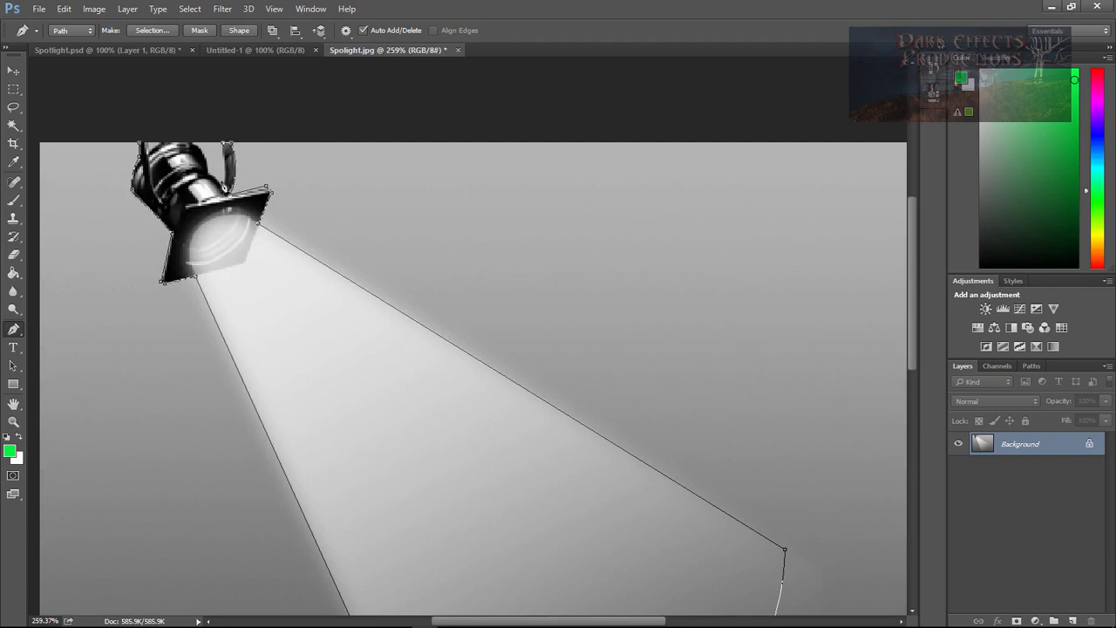
Convert the spotlight path to a new anti-aliased selection with a 1-pixel feather radius.
right_click(207, 234)
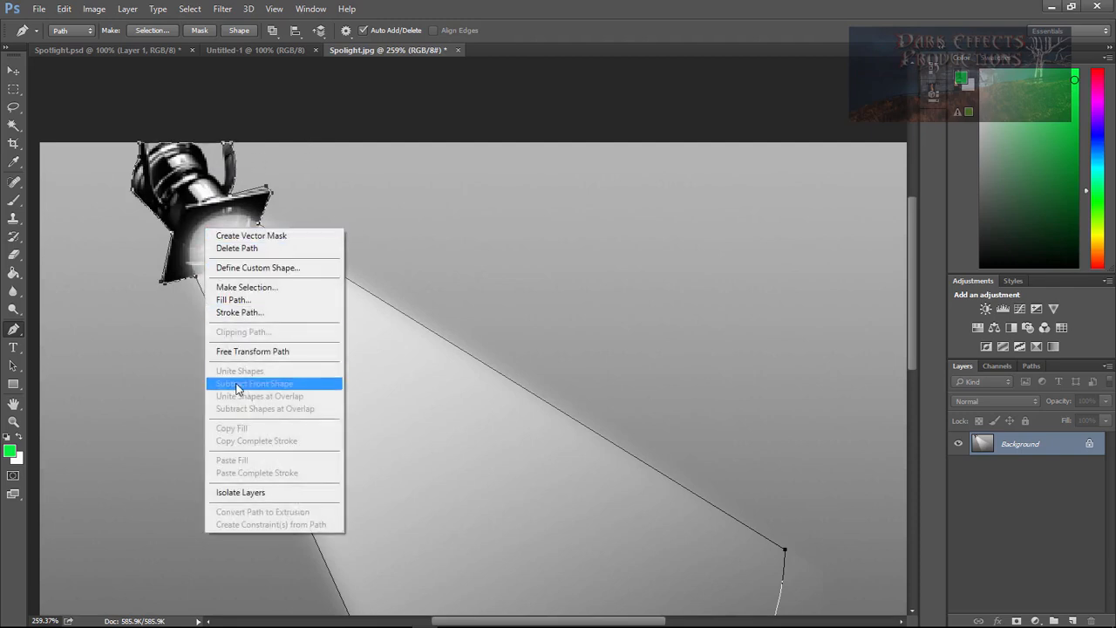
left_click(257, 294)
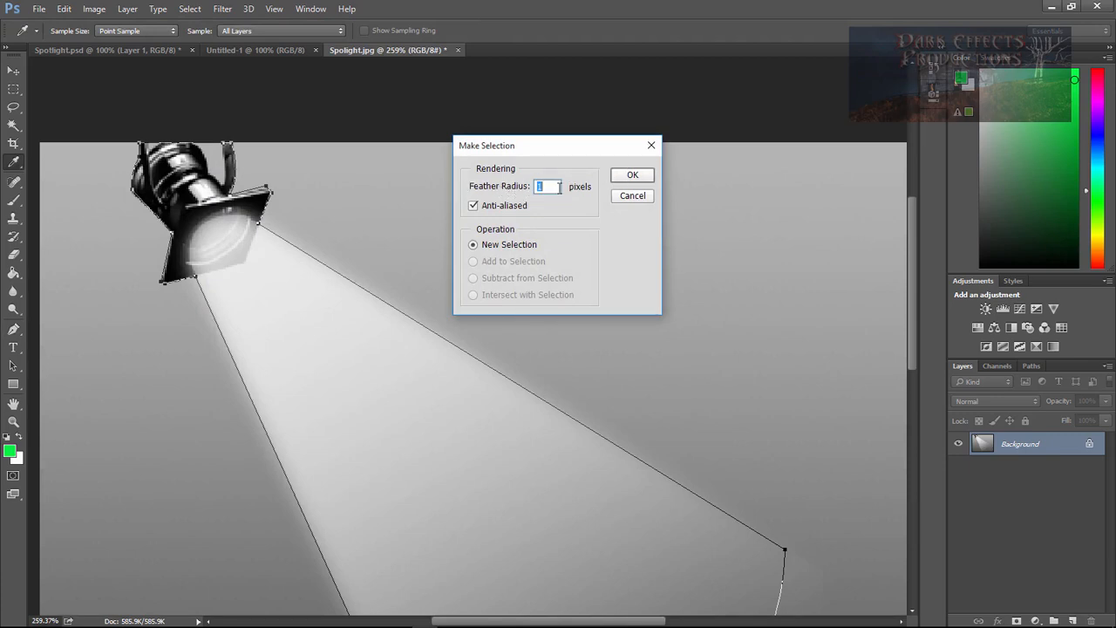
left_click(629, 177)
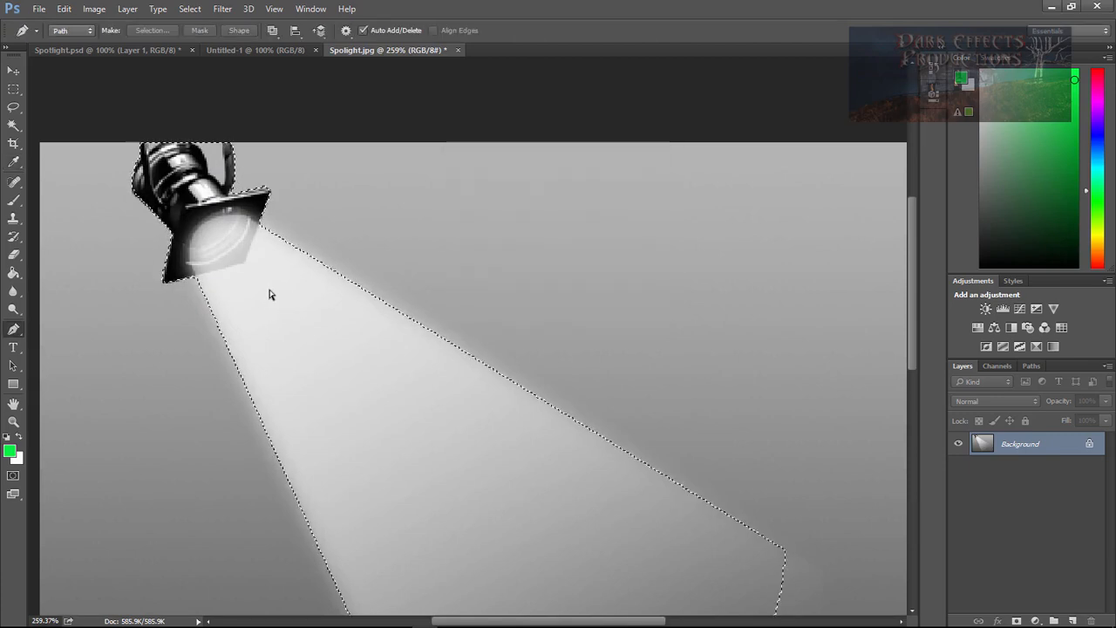
Create a 368 x 385 pixel document named Spotlight Beam using the Clipboard preset.
left_click(41, 9)
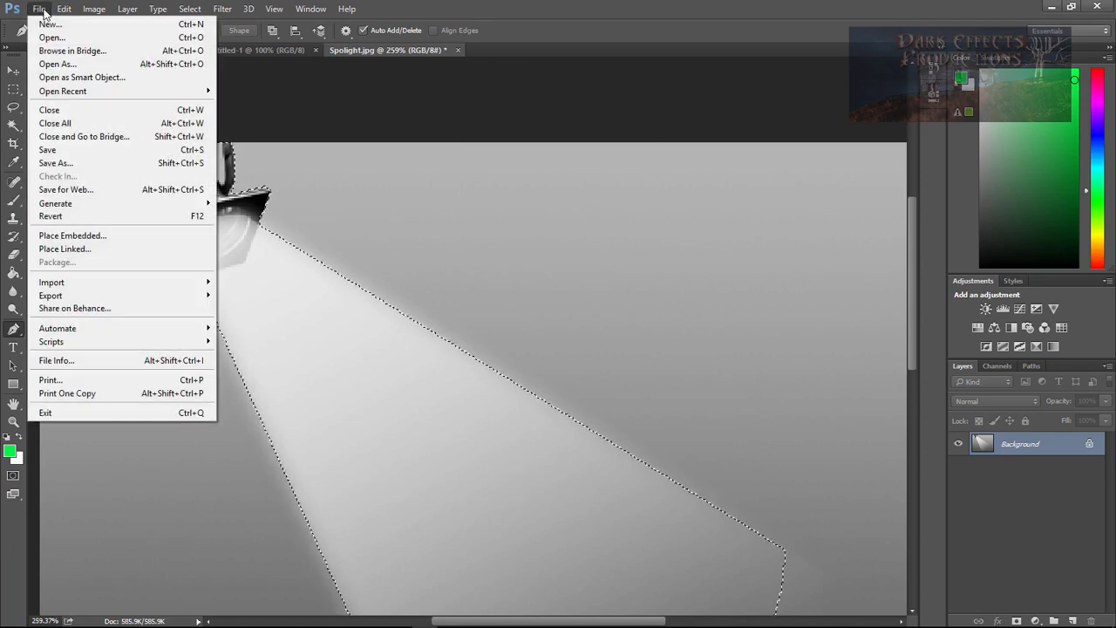
left_click(50, 24)
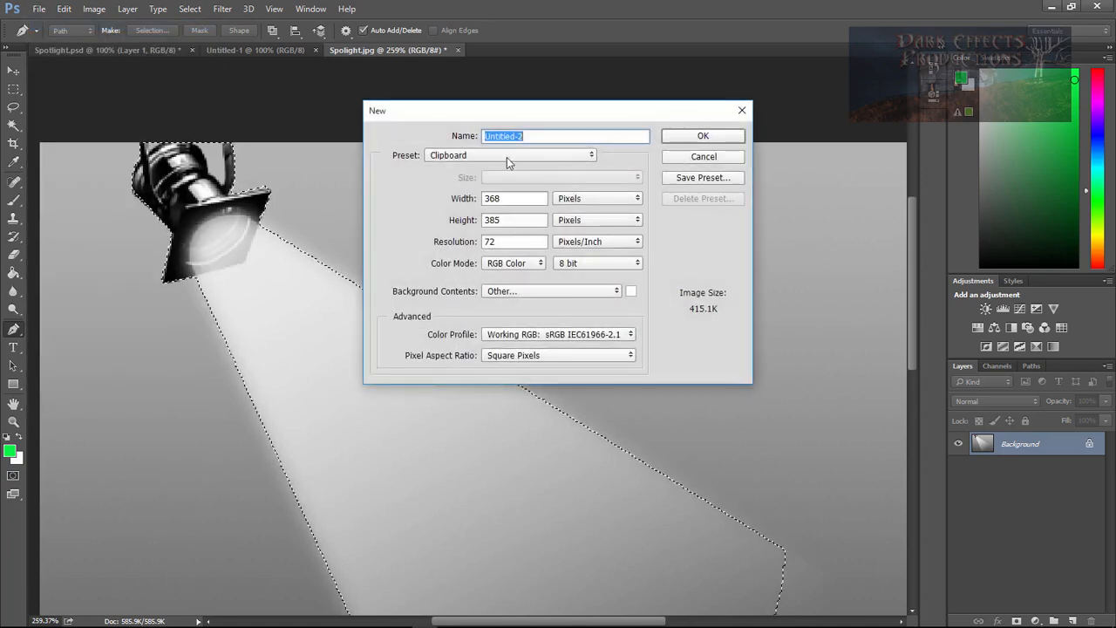
type("Spo")
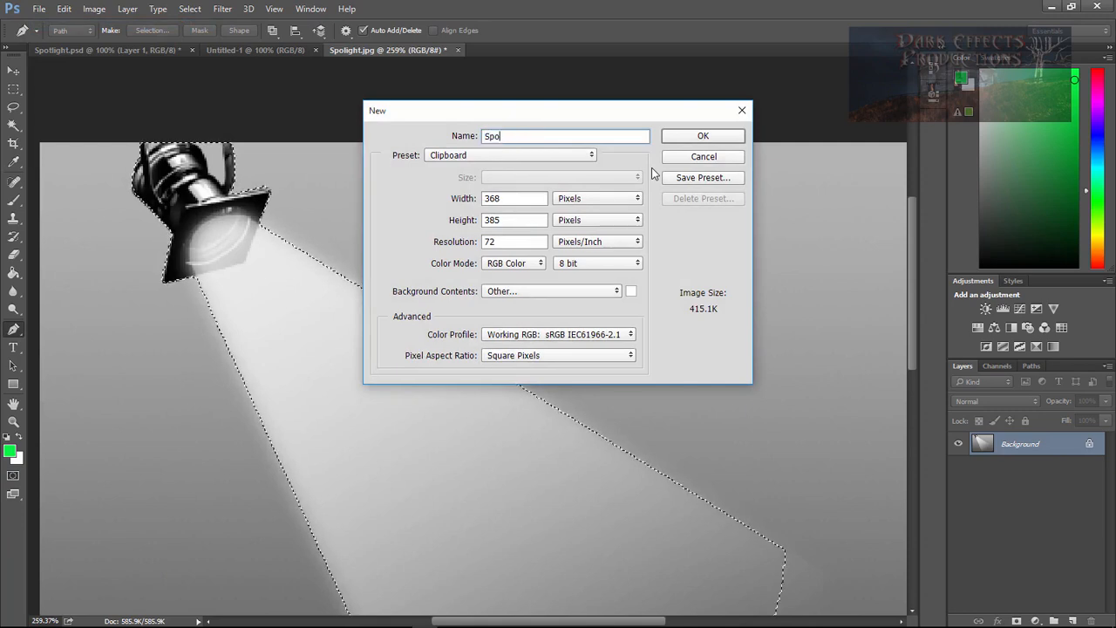
type("tlight")
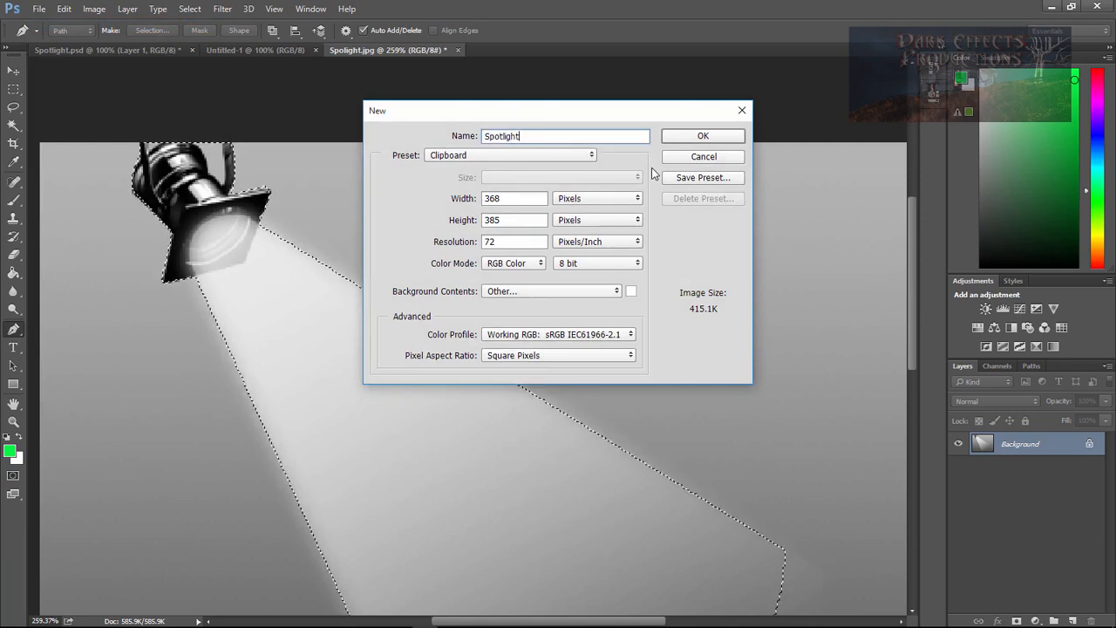
type(" Beam")
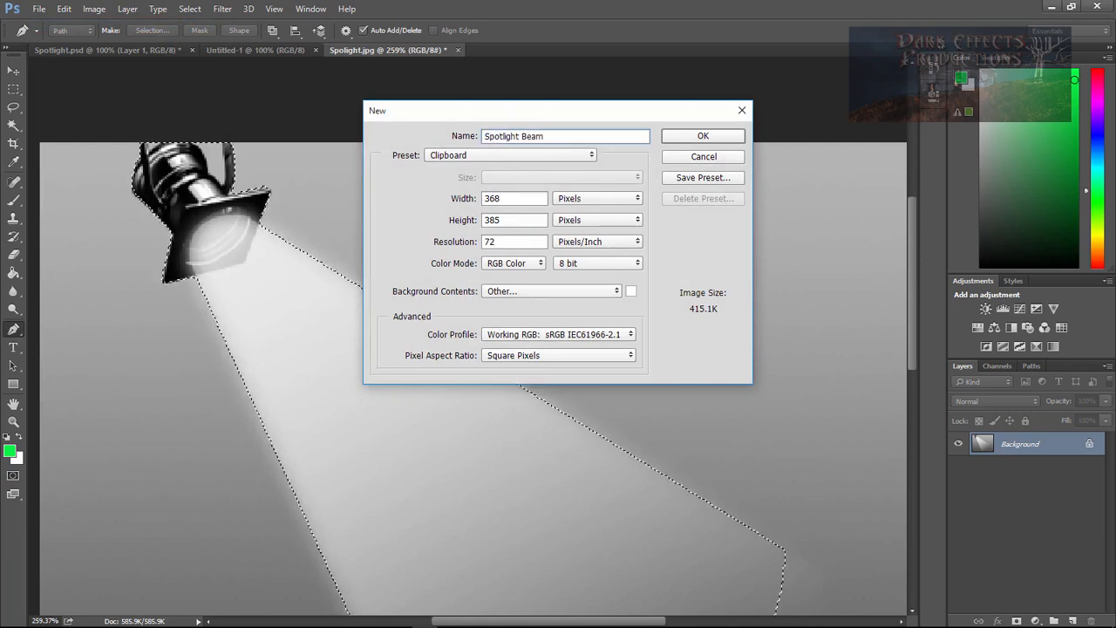
key("Return")
Paste the cut-out spotlight and beam into the document and hide the white Background layer.
key("ctrl+v")
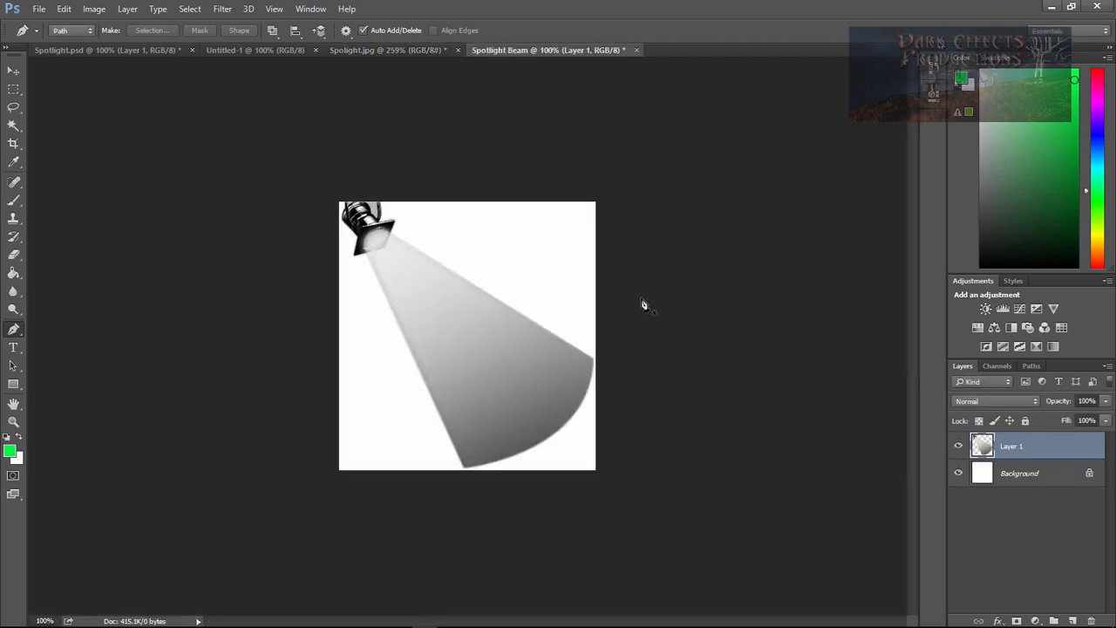
left_click(958, 473)
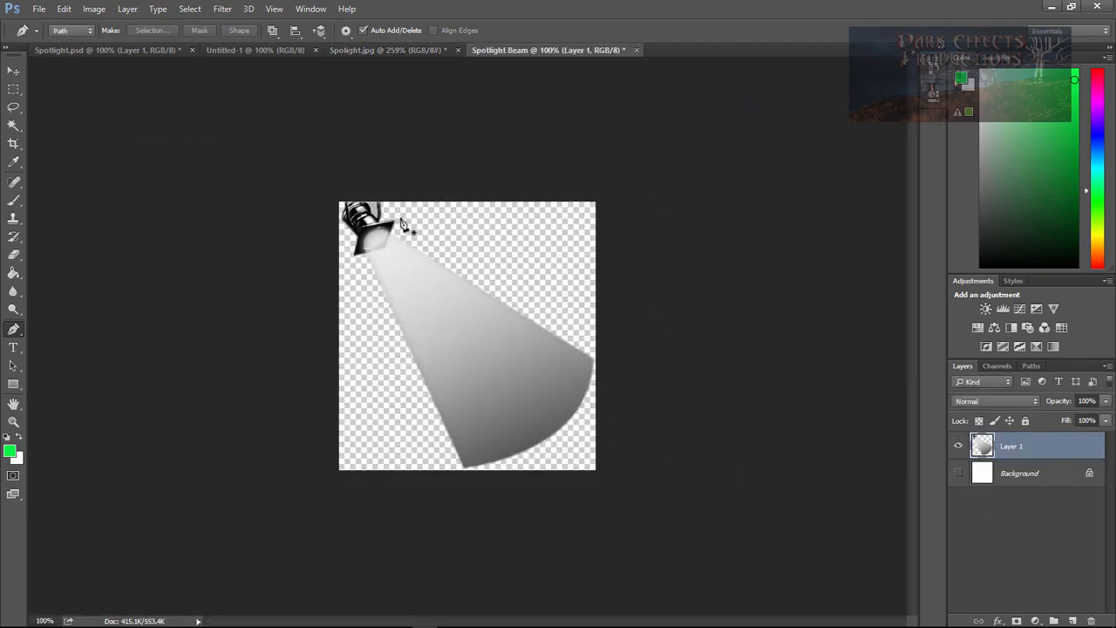
Remove the leftover grey patch inside the lamp's bracket using the Magic Wand at a tolerance of 32, and clear the selection.
scroll(463, 313, "up", 9)
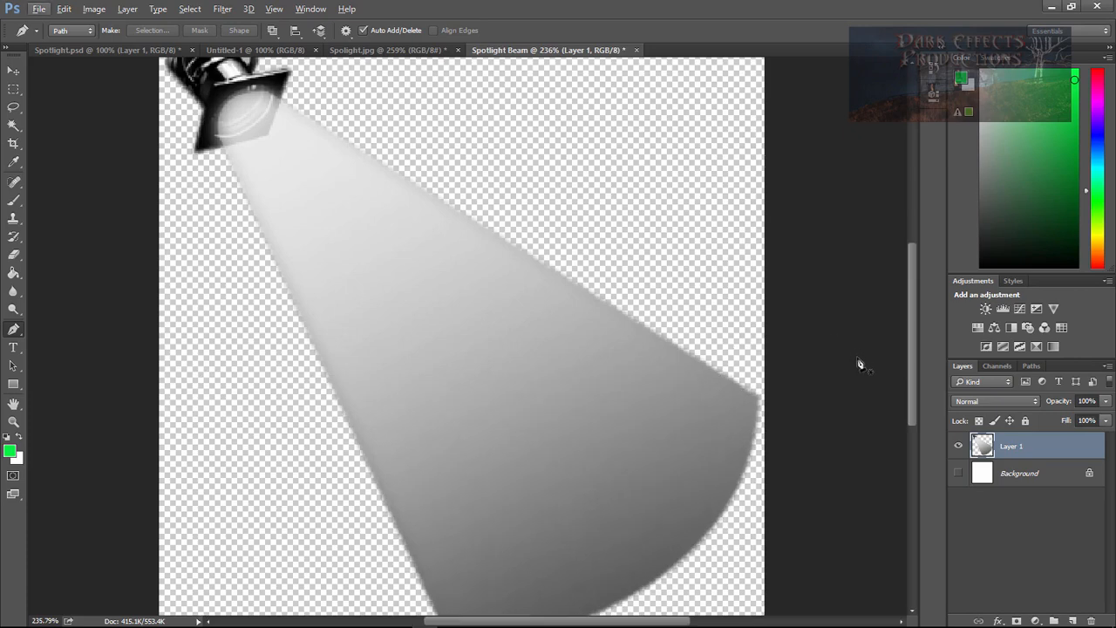
left_click_drag(911, 371, 912, 301)
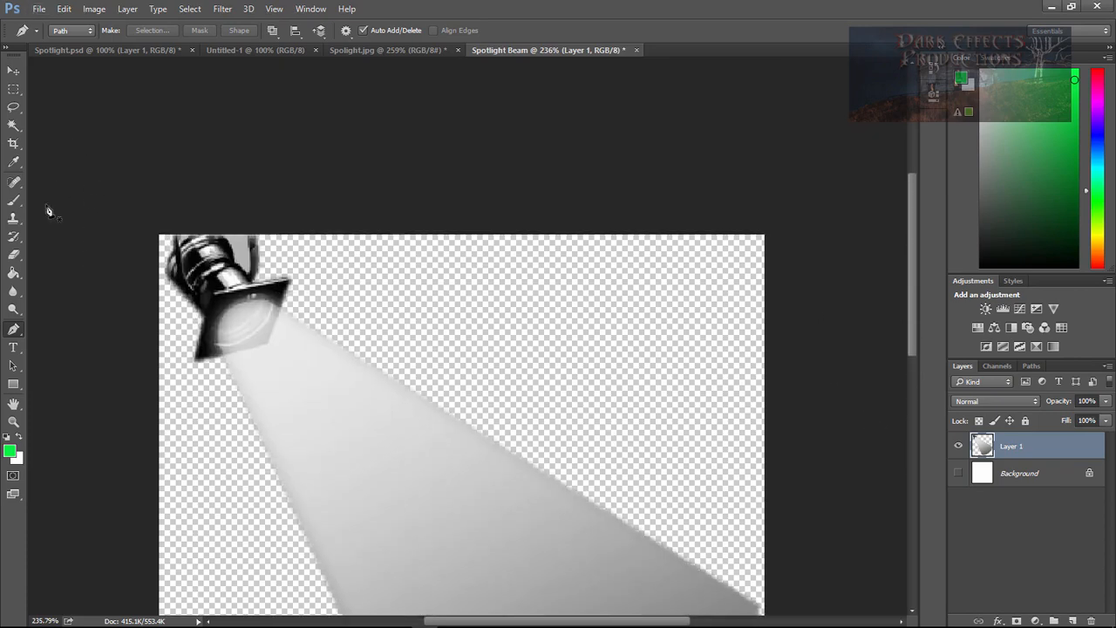
left_click(12, 128)
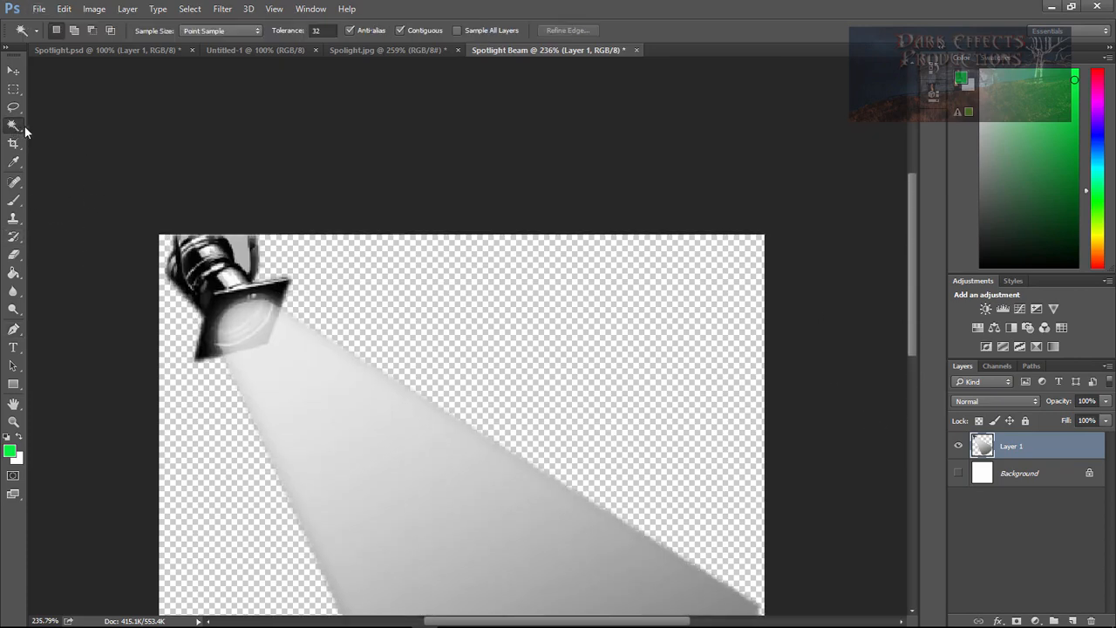
left_click(241, 249)
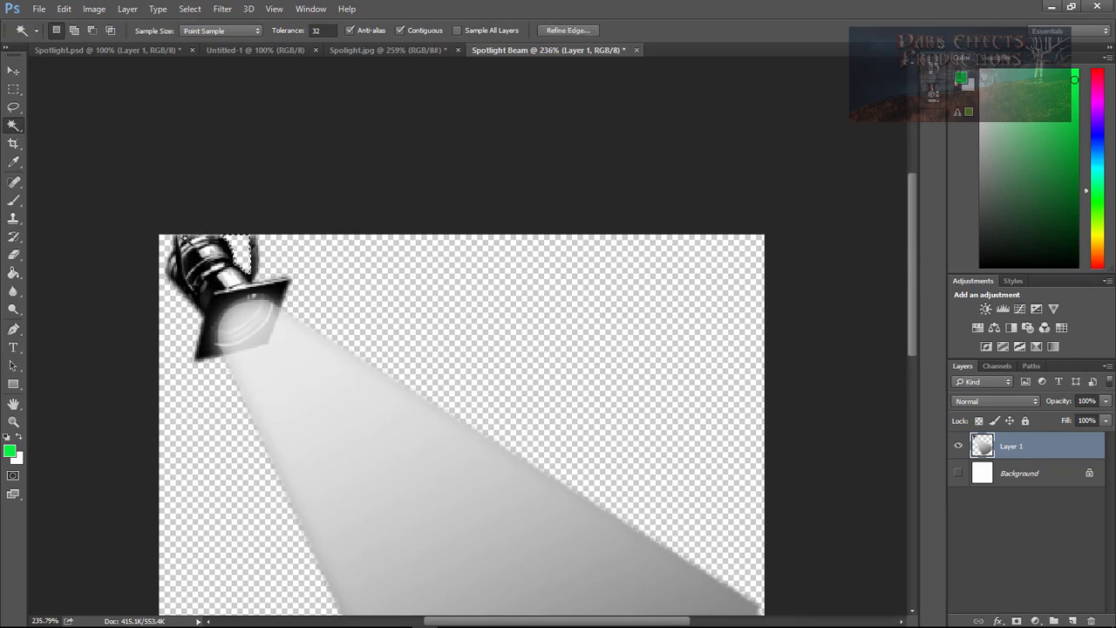
key("ctrl+d")
left_click(13, 70)
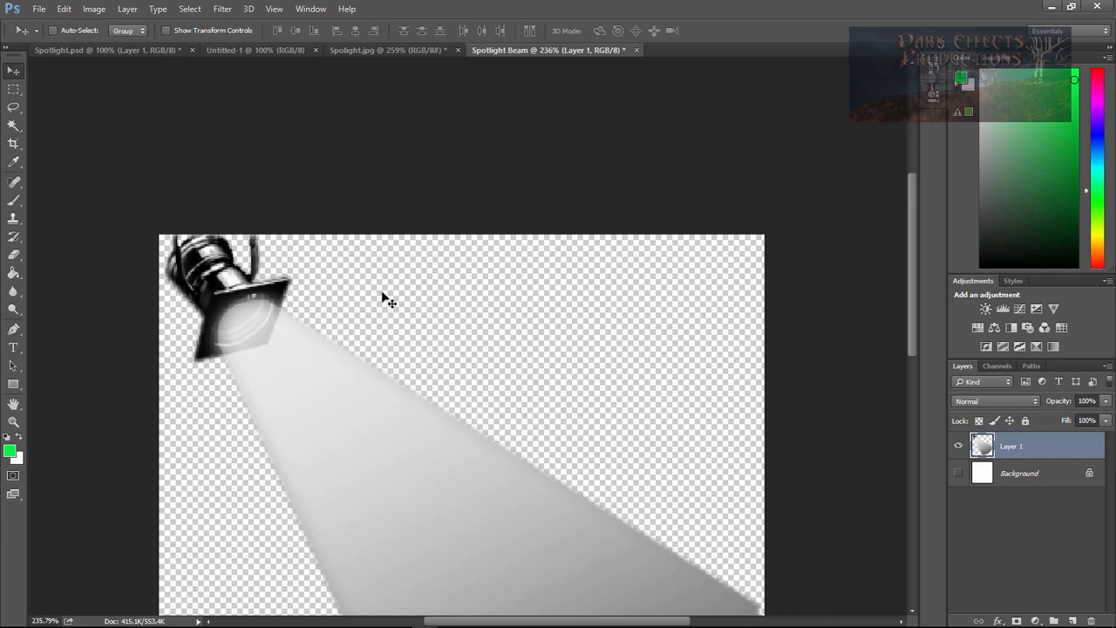
scroll(413, 315, "down", 4)
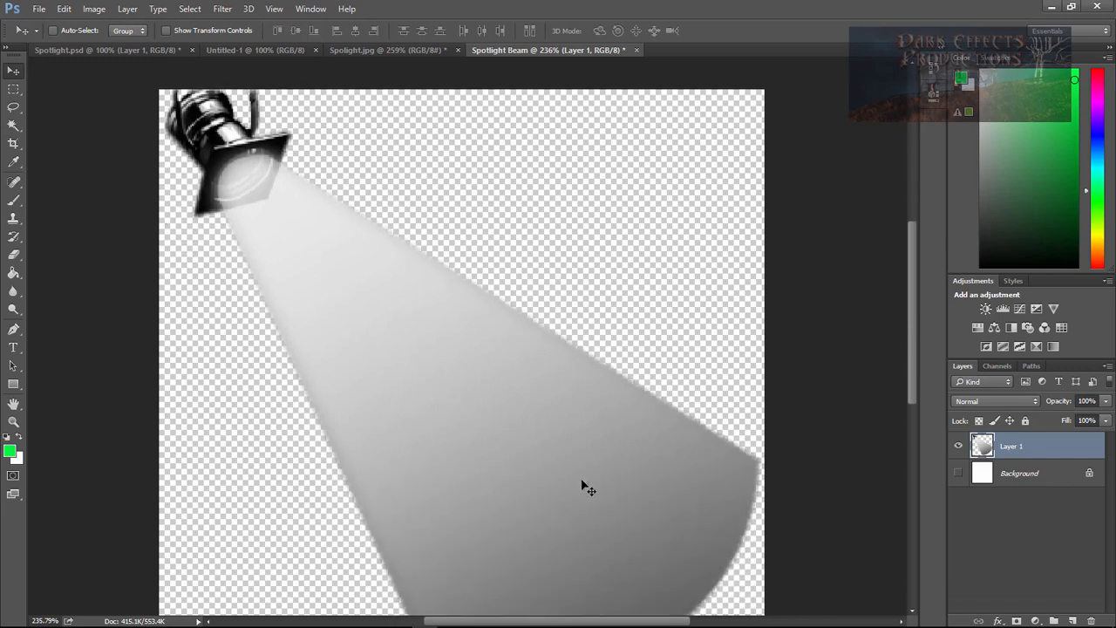
scroll(391, 298, "up", 1)
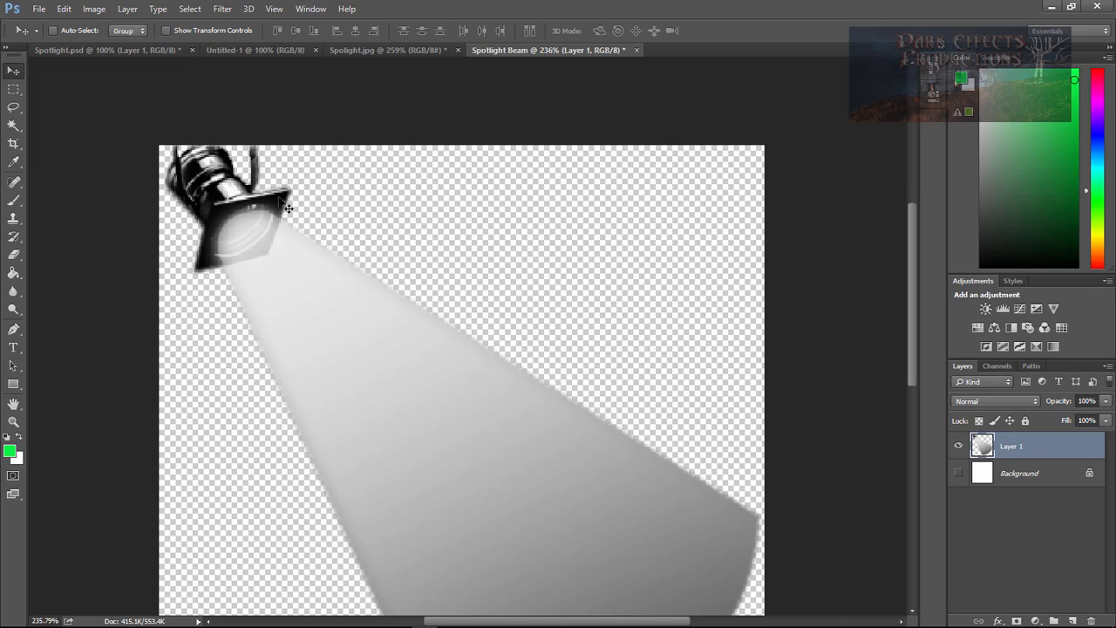
scroll(407, 271, "down", 1)
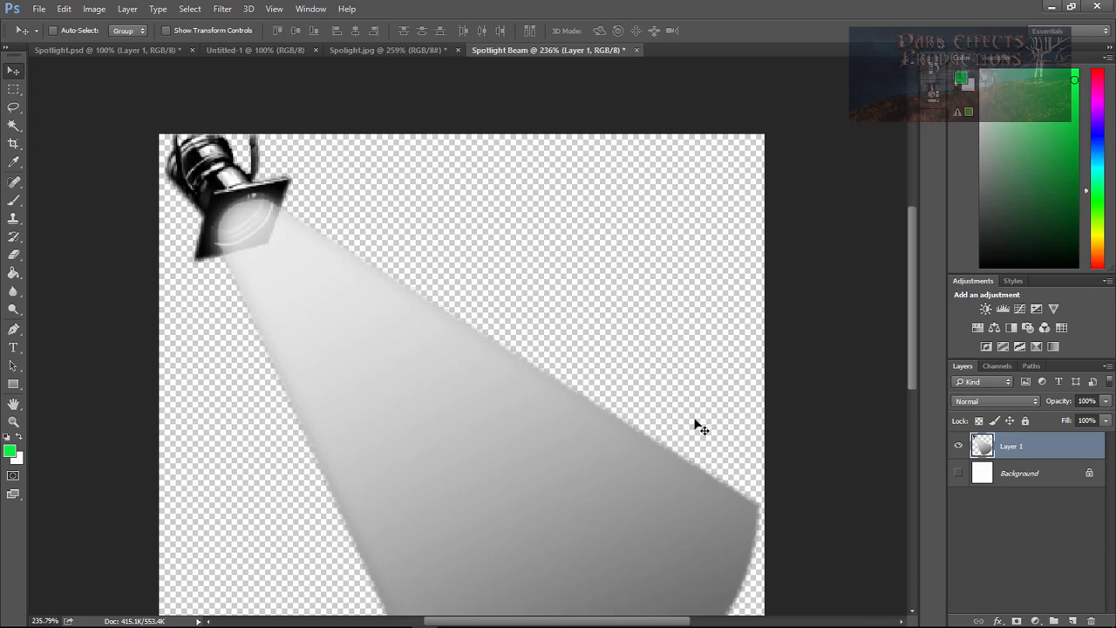
scroll(270, 323, "down", 5)
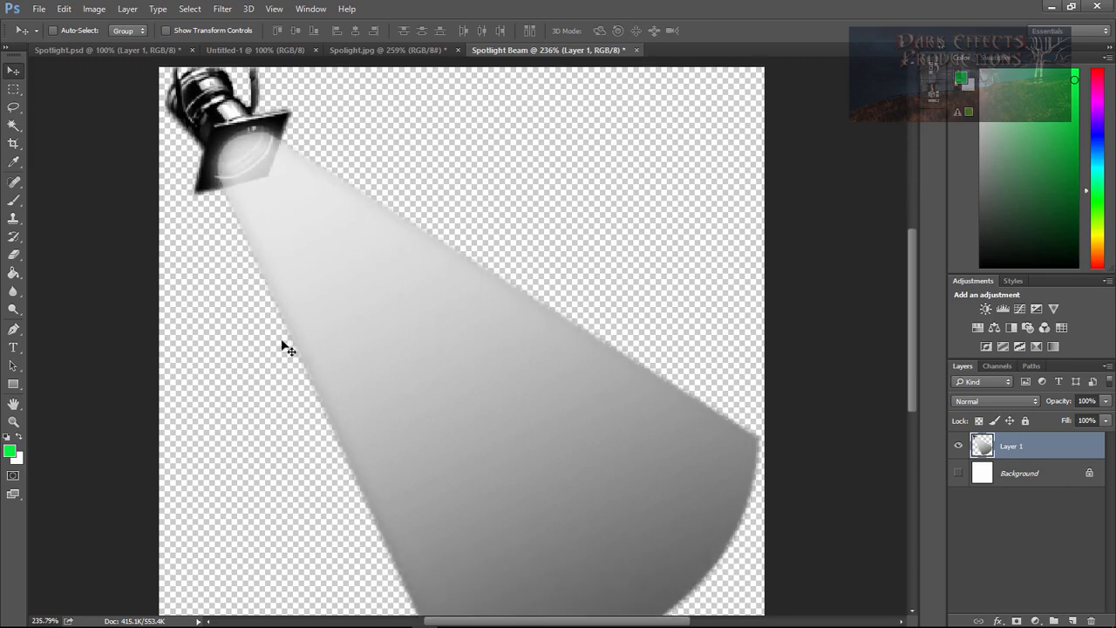
scroll(211, 344, "up", 2)
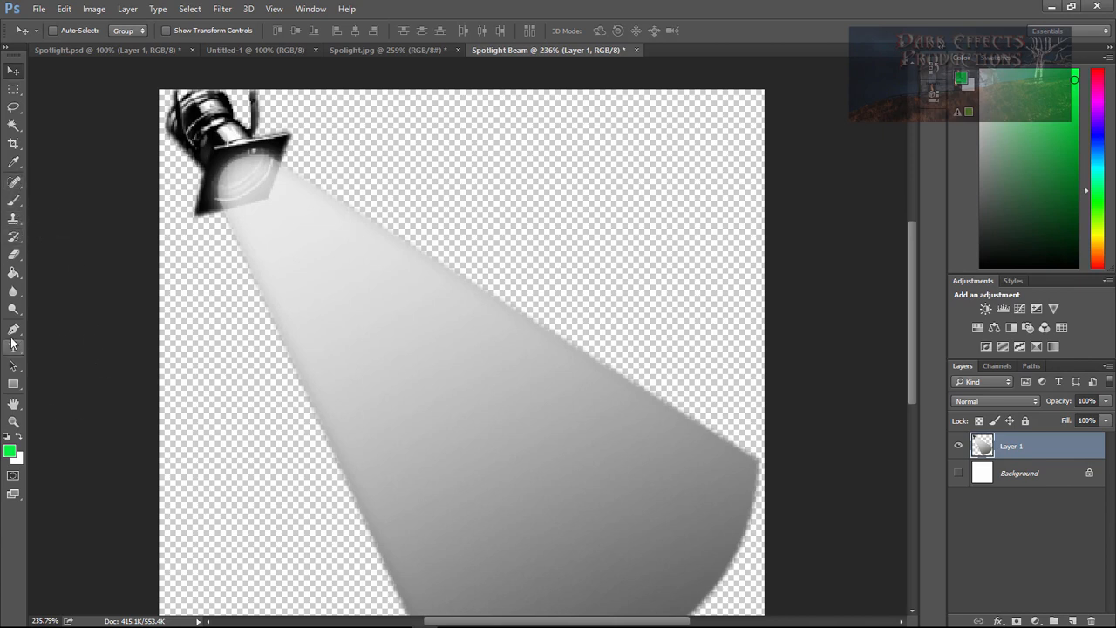
Trace a closed Pen tool path around the light beam only, curving its far end and its start over the lamp's lens.
left_click(11, 333)
scroll(218, 231, "down", 2)
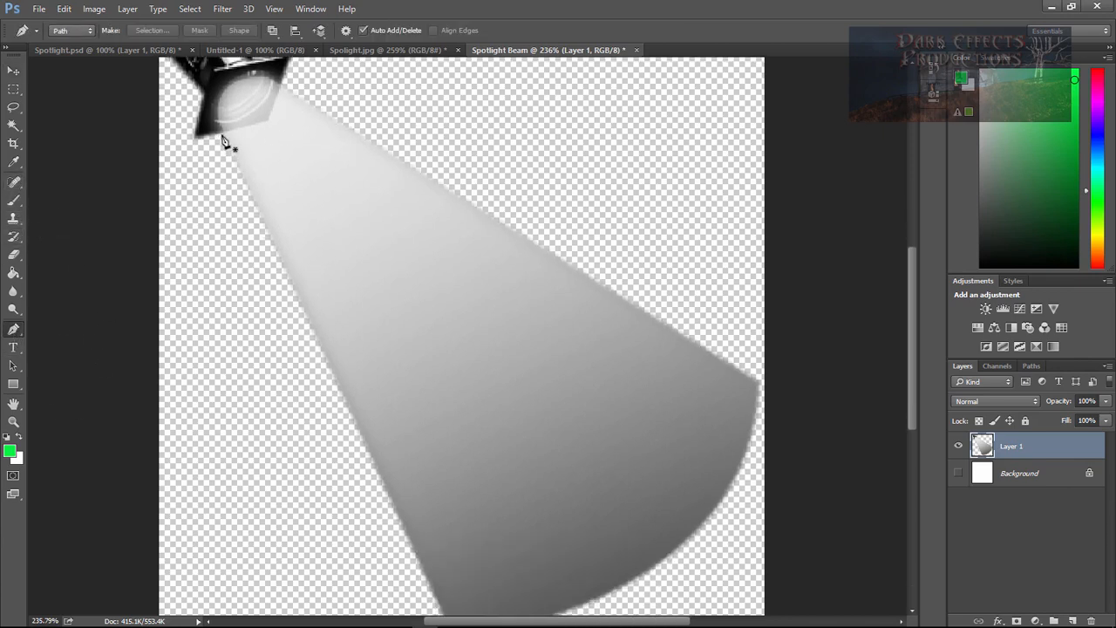
left_click(222, 135)
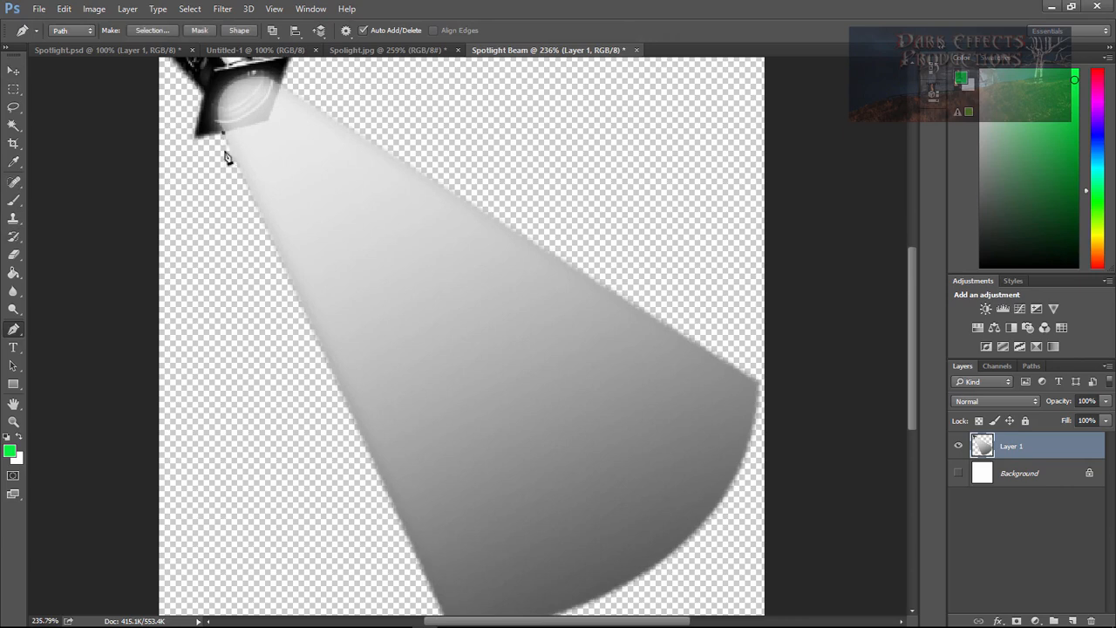
scroll(407, 551, "down", 5)
left_click(451, 569)
left_click_drag(758, 316, 751, 102)
scroll(570, 224, "up", 6)
left_click(280, 129)
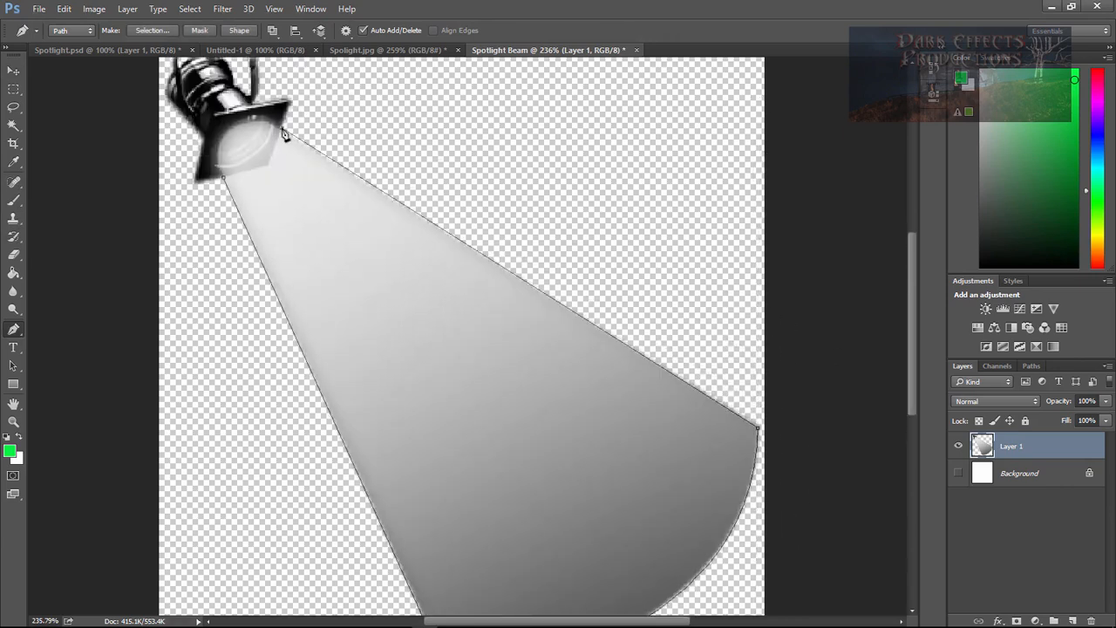
left_click(222, 185)
left_click_drag(222, 180, 240, 260)
Convert the light beam path to a selection.
right_click(312, 182)
left_click(372, 241)
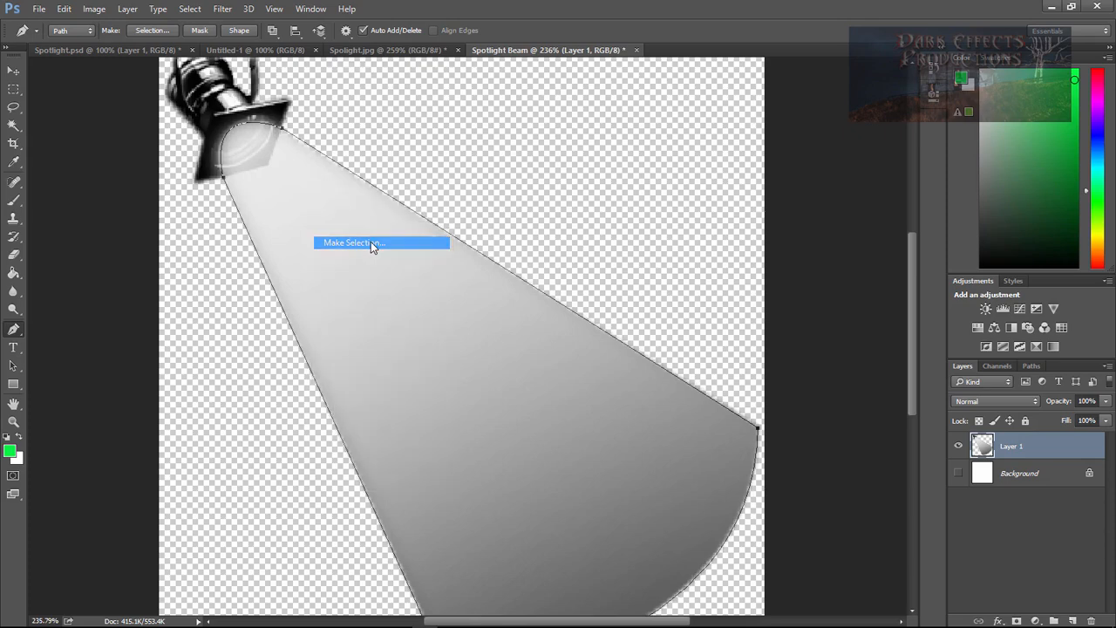
left_click(633, 176)
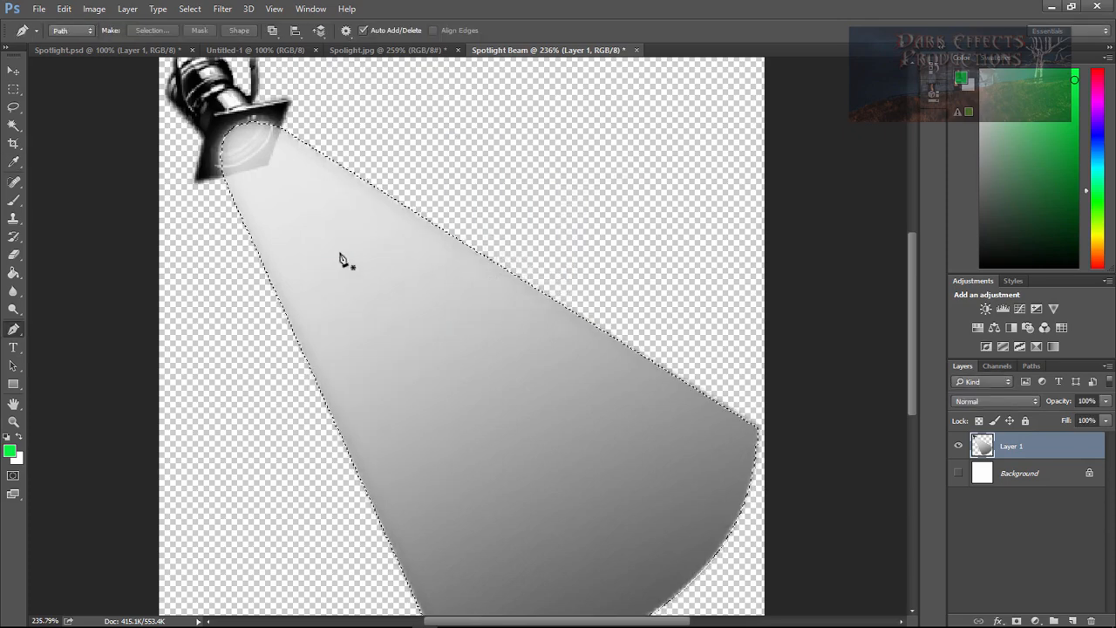
Create a 332 x 345 pixel document named Glow with the Clipboard preset and paste the light beam into it.
left_click(40, 9)
left_click(51, 28)
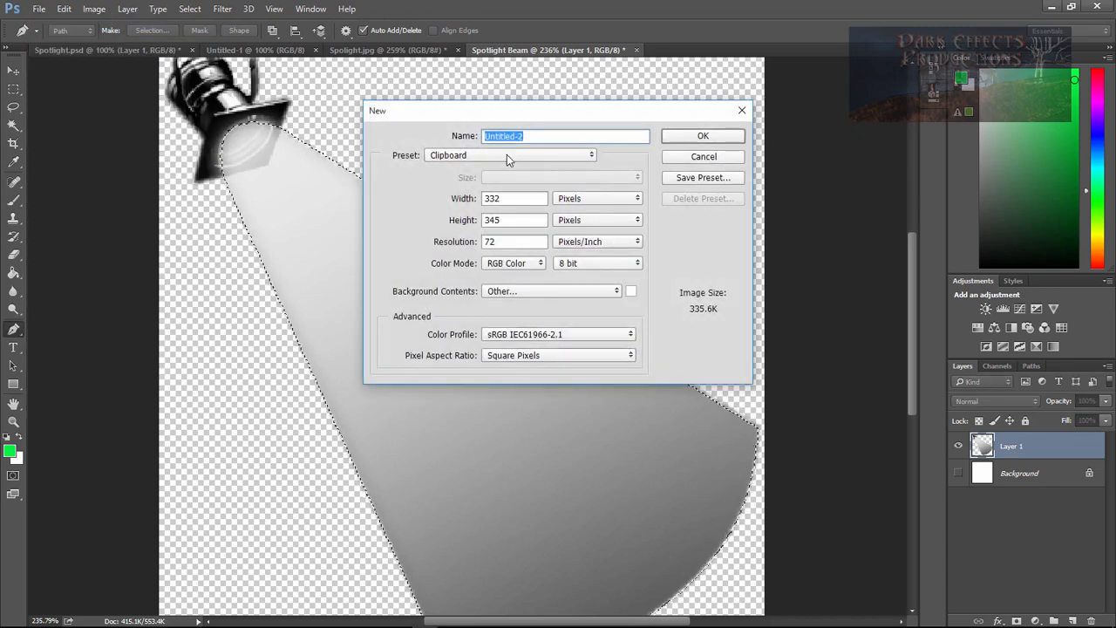
type("Glow")
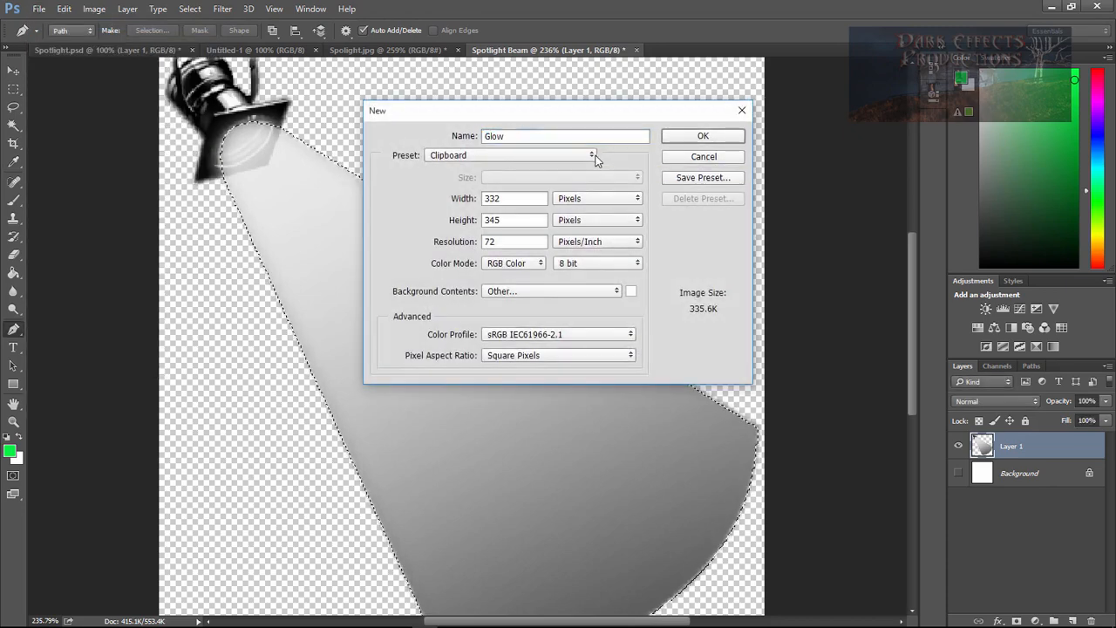
key("Return")
key("ctrl+v")
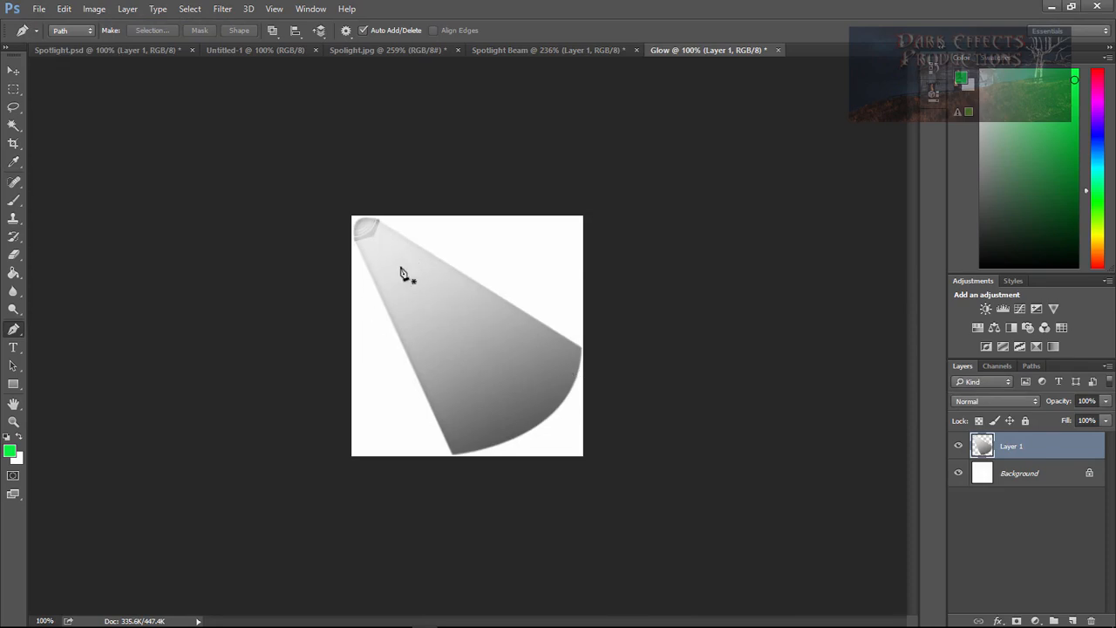
Switch to the finished Spotlight.psd banner and display its frame animation timeline.
left_click(521, 50)
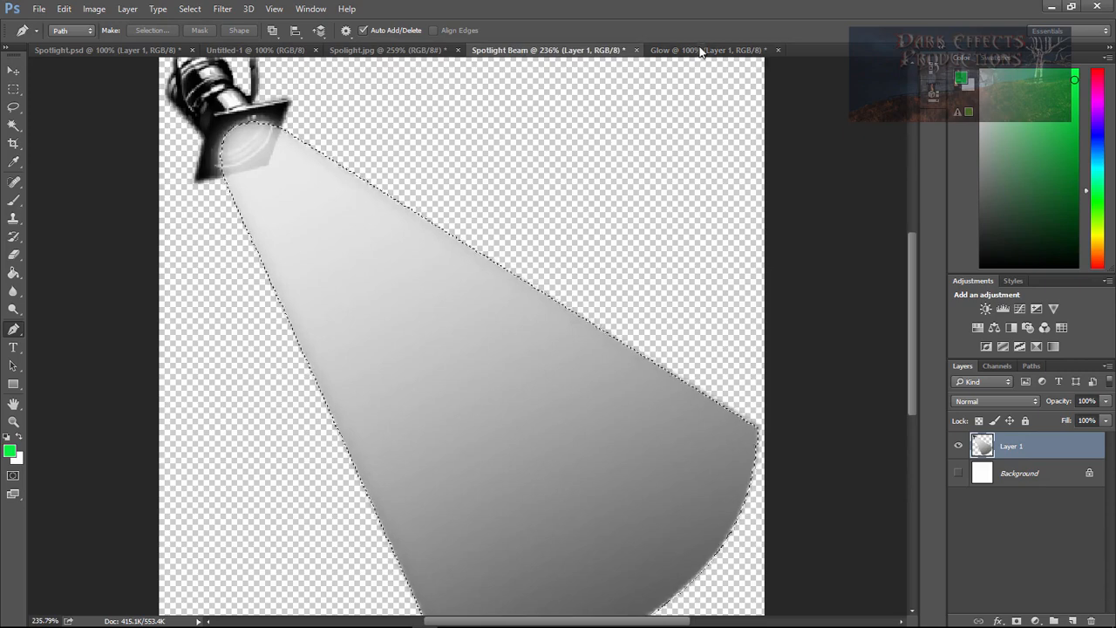
left_click(100, 49)
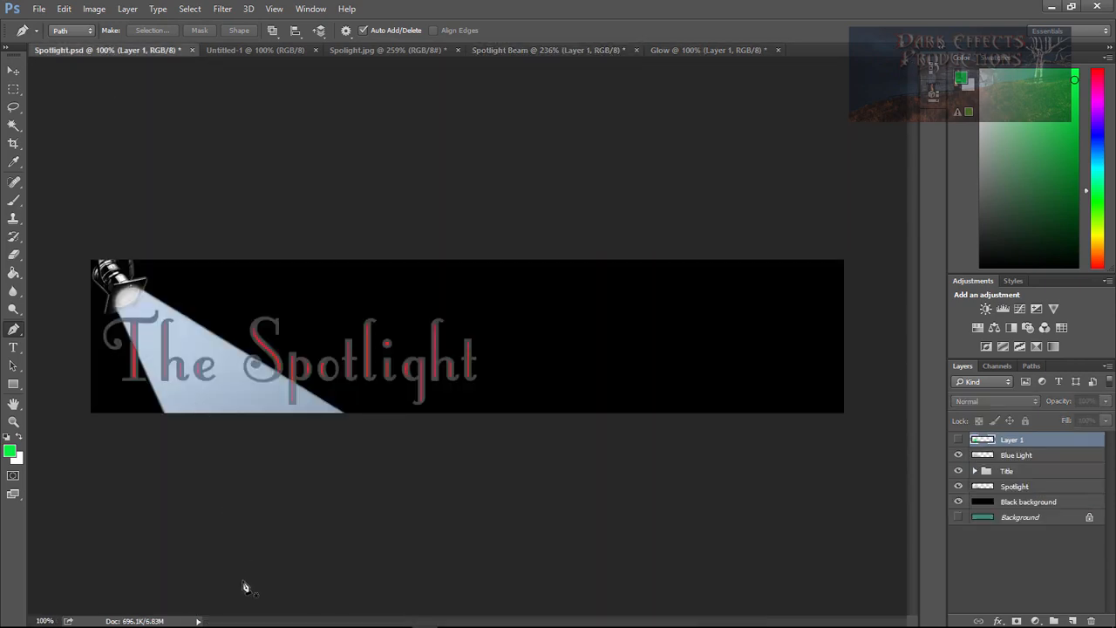
left_click(312, 10)
left_click(345, 397)
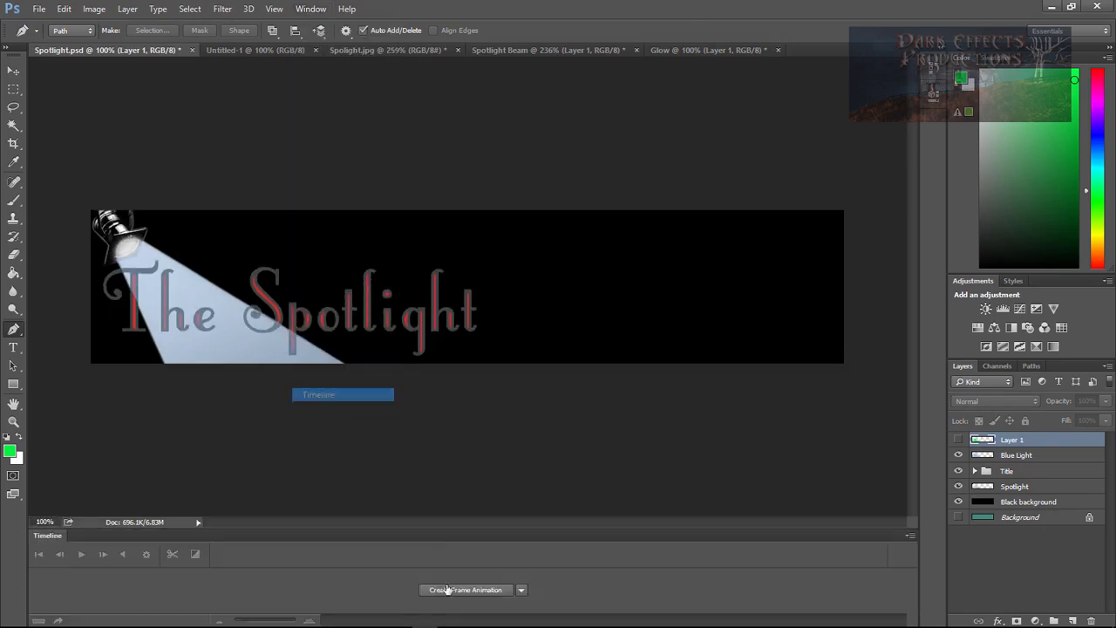
left_click(447, 590)
Compare frames 20 and 21 of the banner animation to examine how the blue light over the beam changes.
left_click(258, 594)
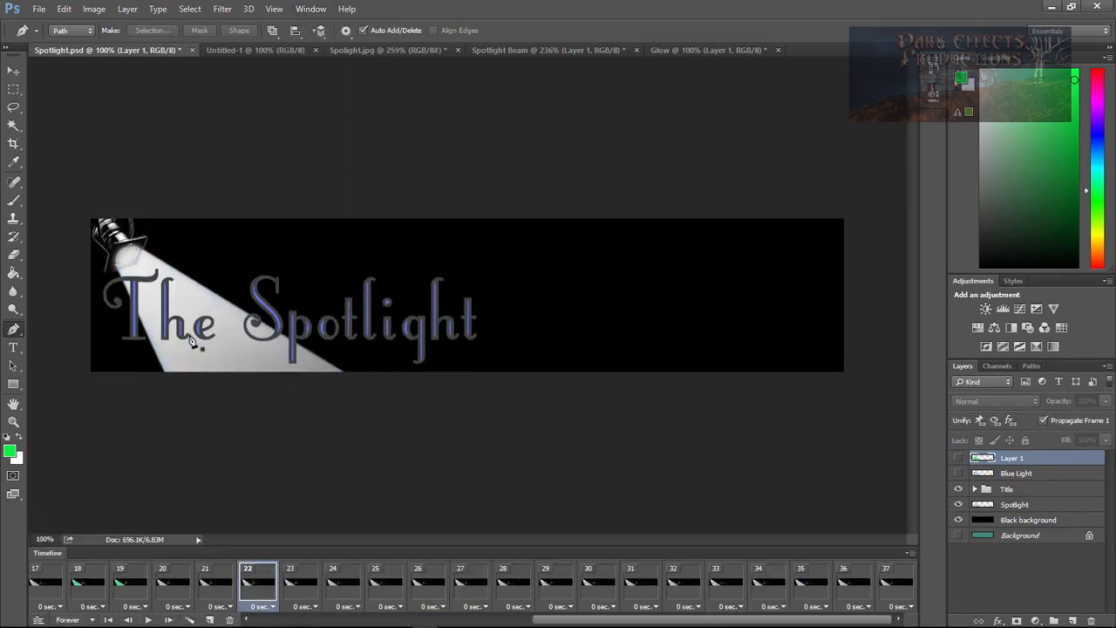
left_click(213, 586)
left_click(172, 582)
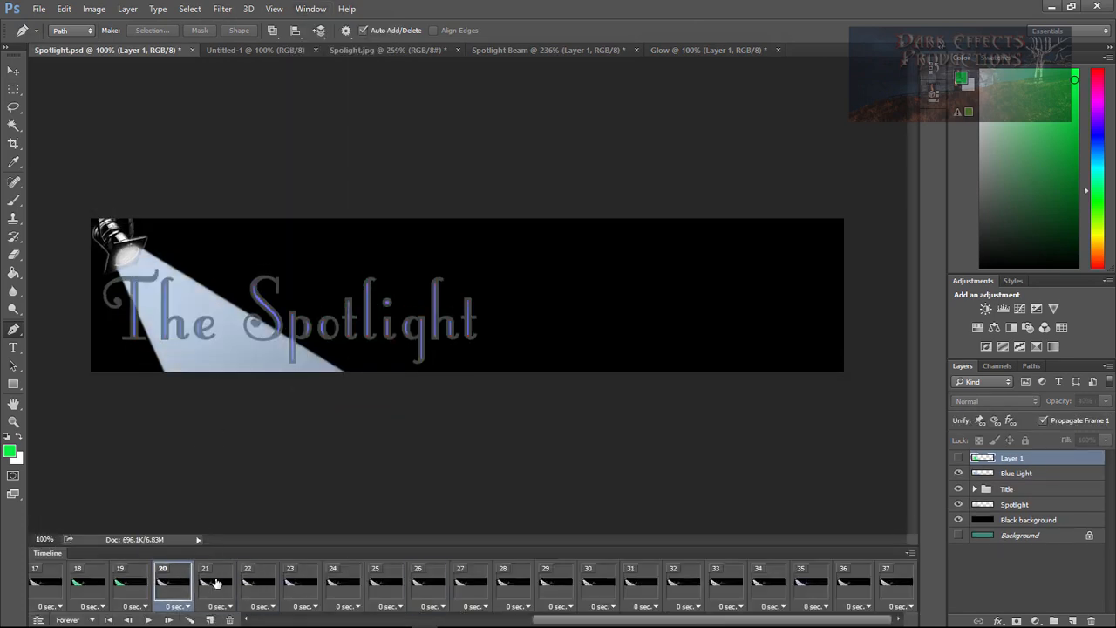
left_click(214, 583)
left_click(183, 583)
left_click(223, 585)
left_click(184, 585)
left_click(218, 586)
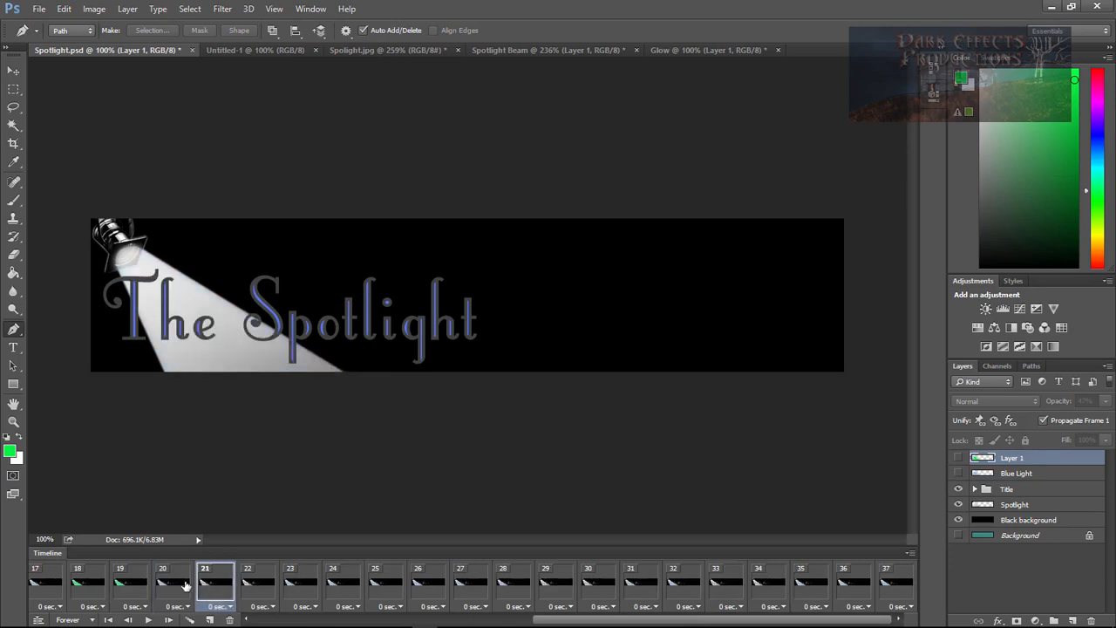
left_click(184, 586)
left_click(214, 587)
left_click(174, 585)
left_click(214, 585)
left_click(175, 584)
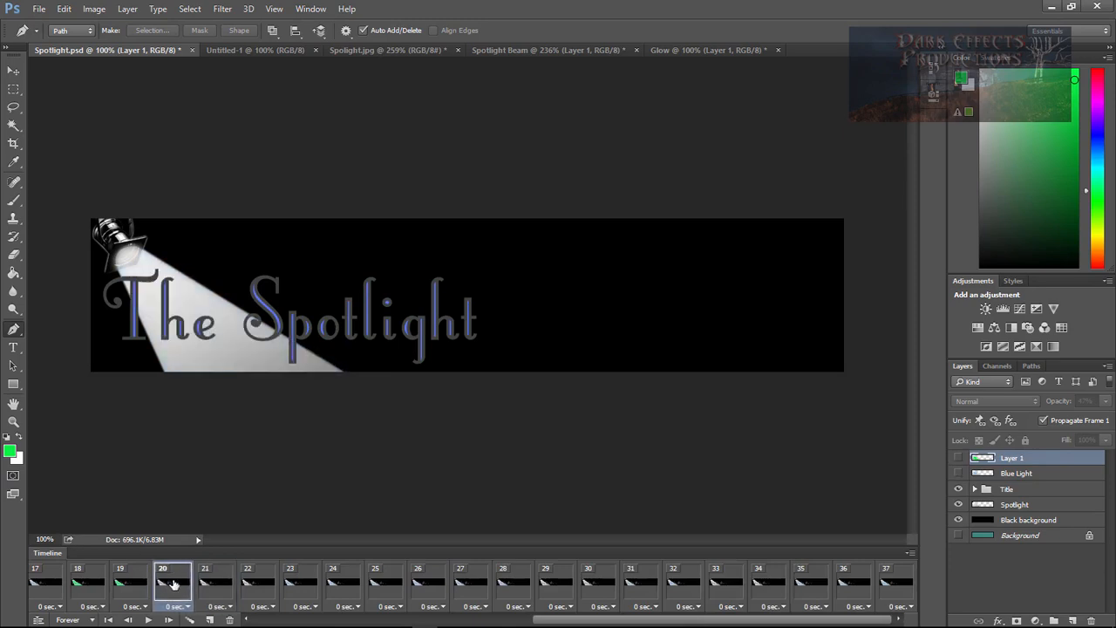
left_click(214, 585)
Hide the timeline and switch to the Glow document.
left_click(311, 9)
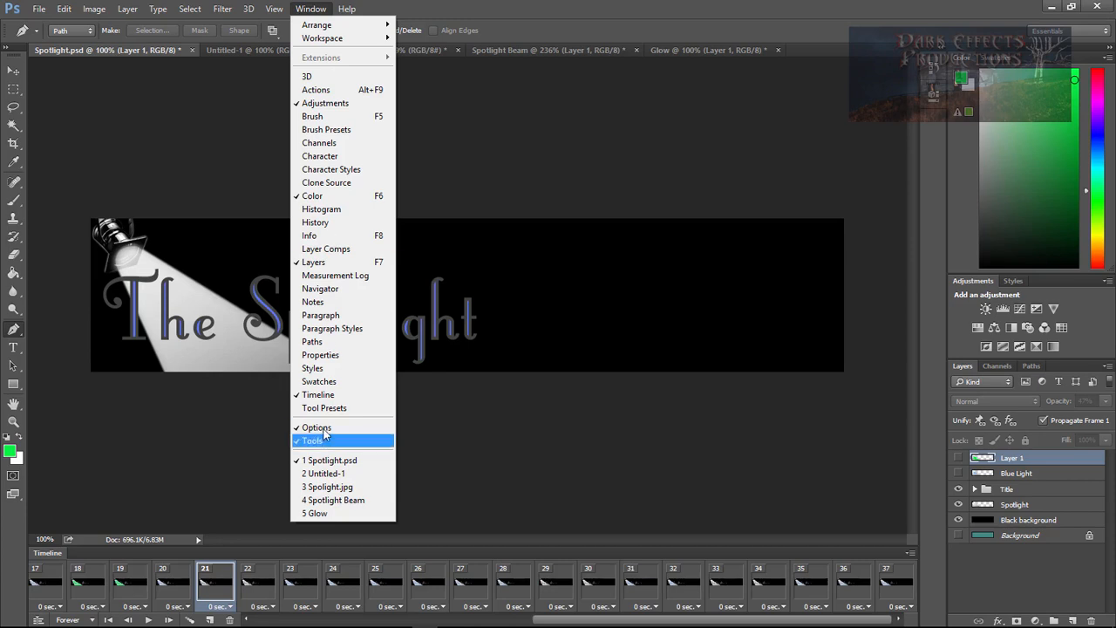
left_click(318, 394)
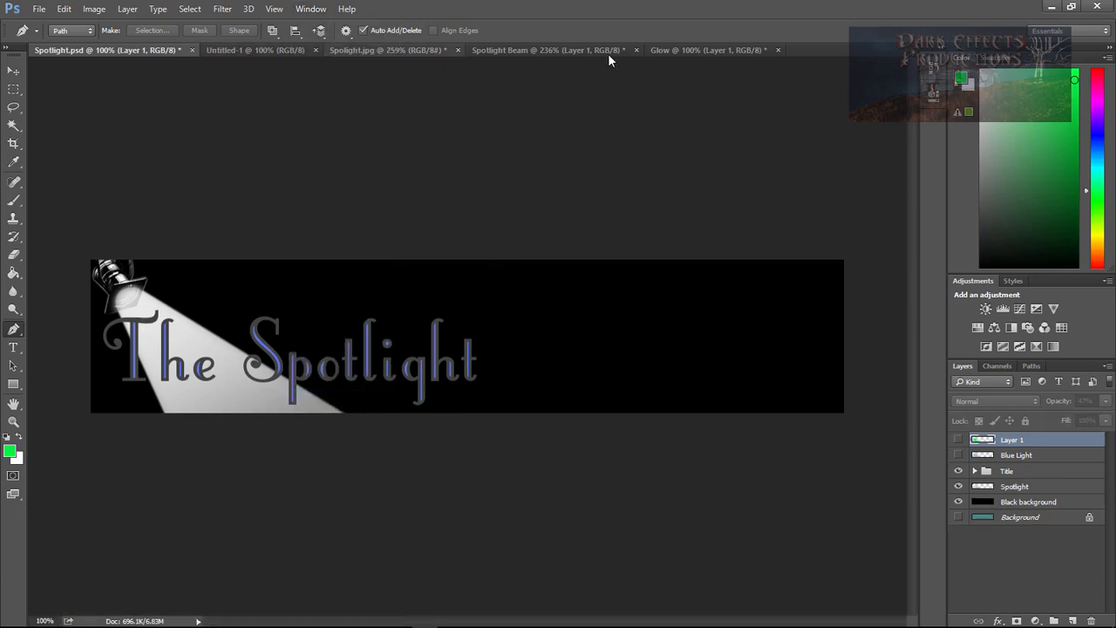
left_click(706, 52)
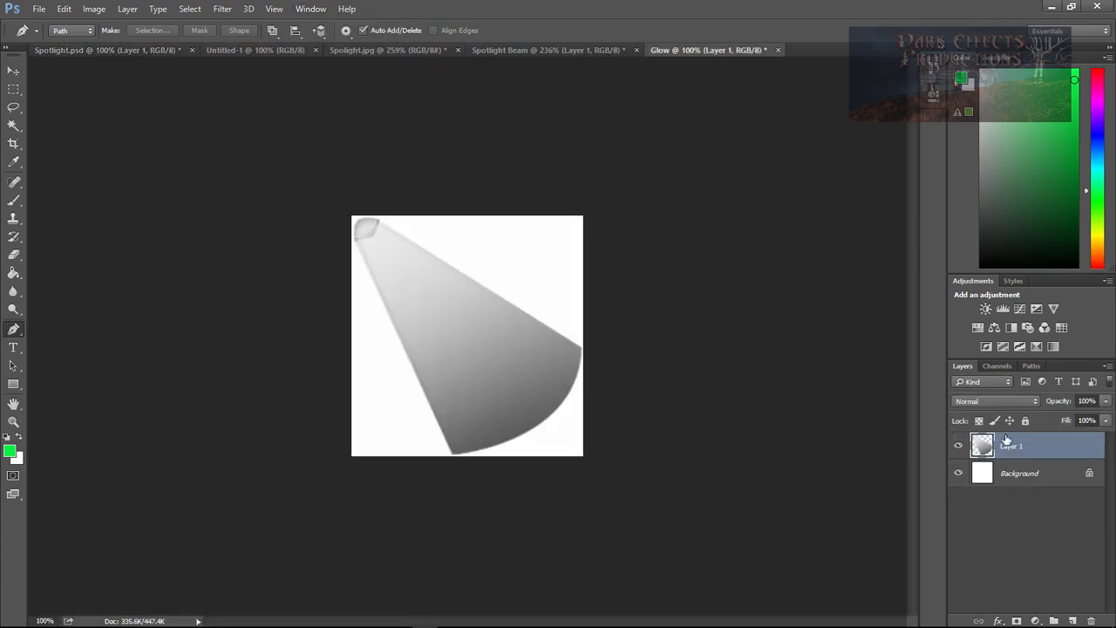
Add two new layers above the beam layer and name them Blue and Green, with Green on top.
left_click(1073, 620)
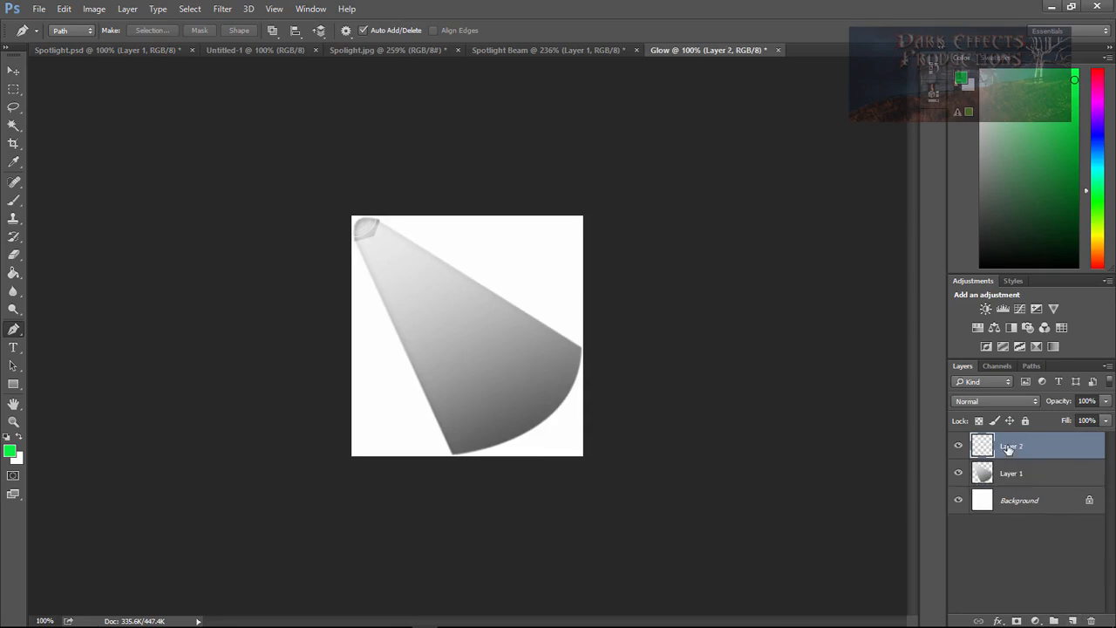
left_click(1073, 621)
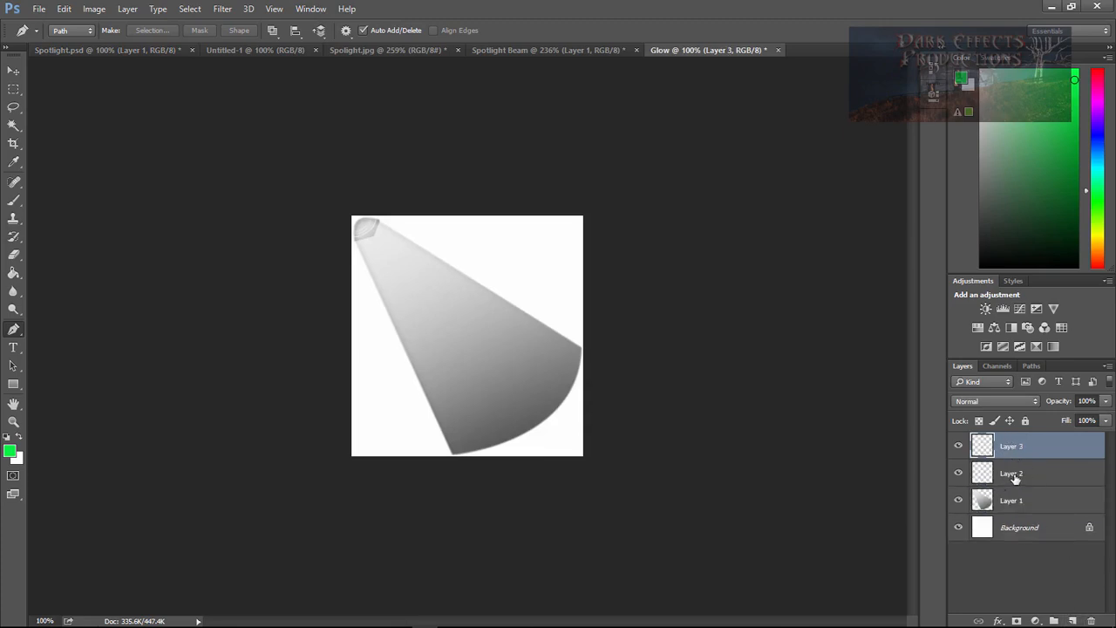
double_click(1010, 473)
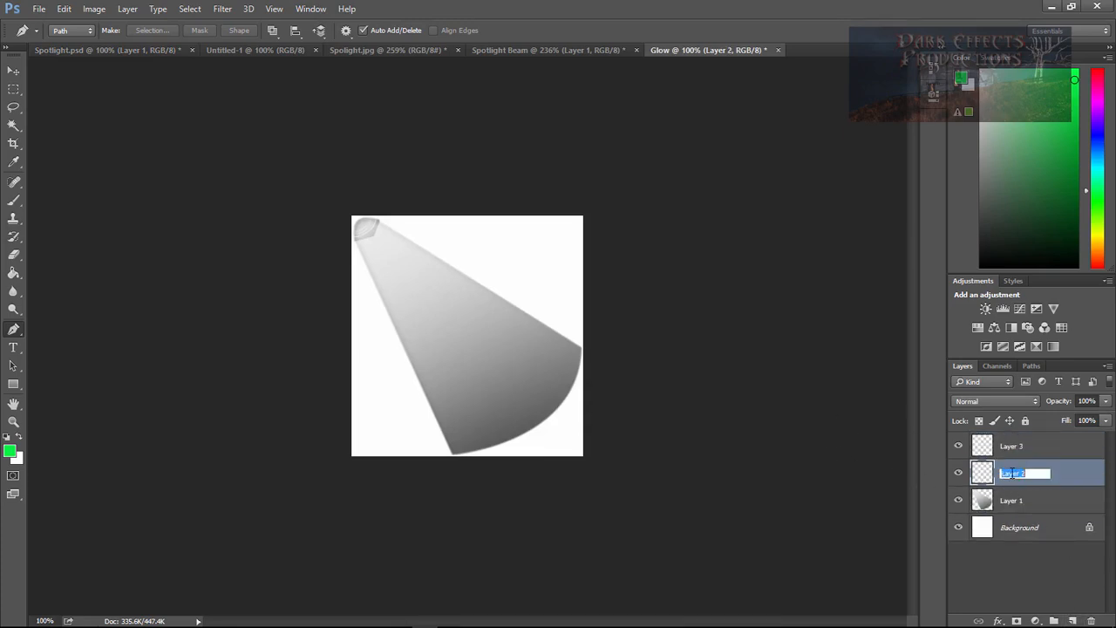
type("Blue")
key("Return")
double_click(1016, 446)
type("Gr")
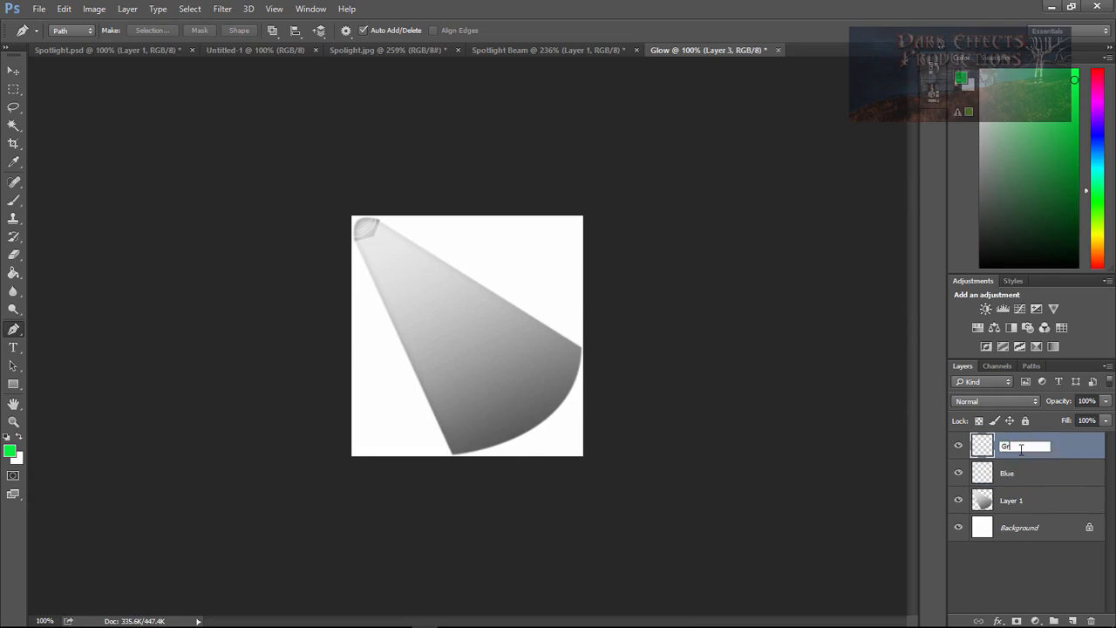
type("een")
key("Return")
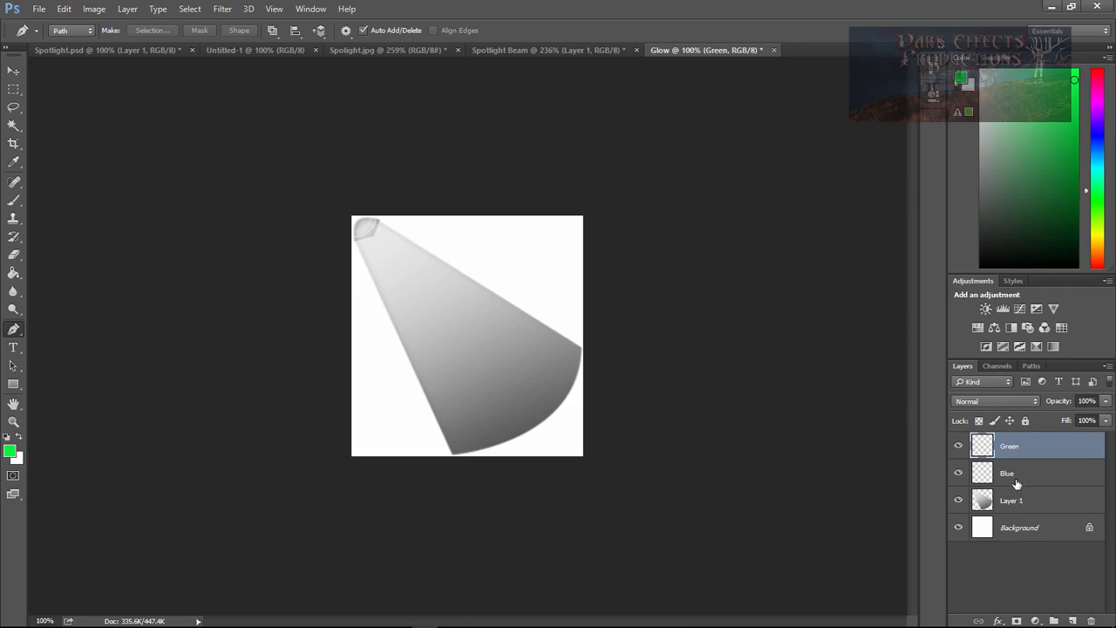
Hide the Green and Background layers, keep the beam on Layer 1 visible, and make Blue the active layer.
left_click(1020, 482)
left_click(1025, 447)
left_click(1005, 475)
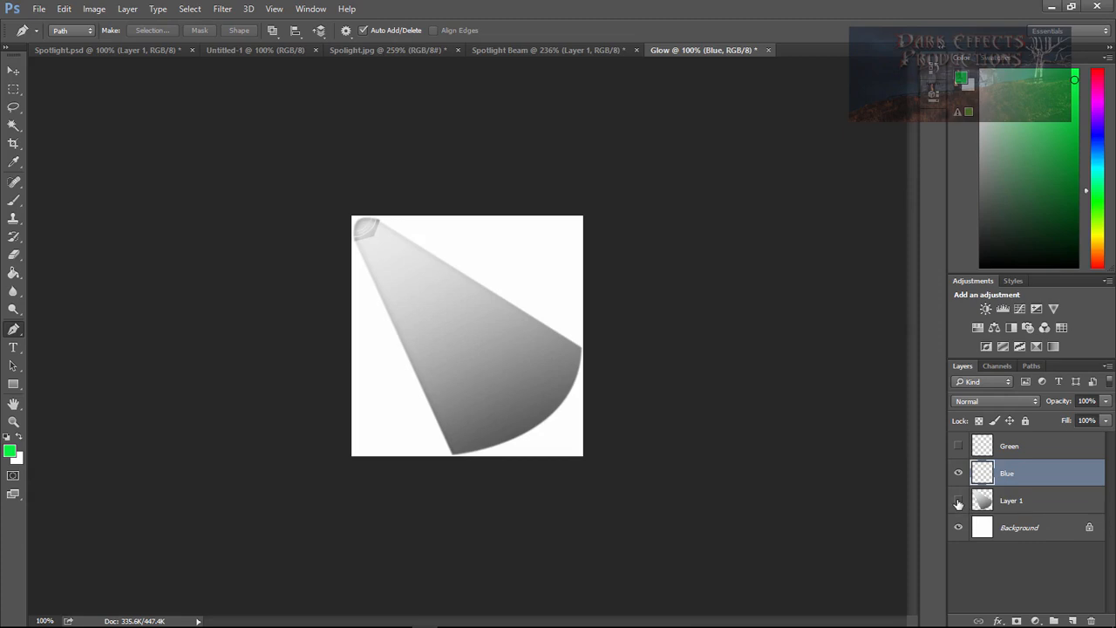
left_click(958, 500)
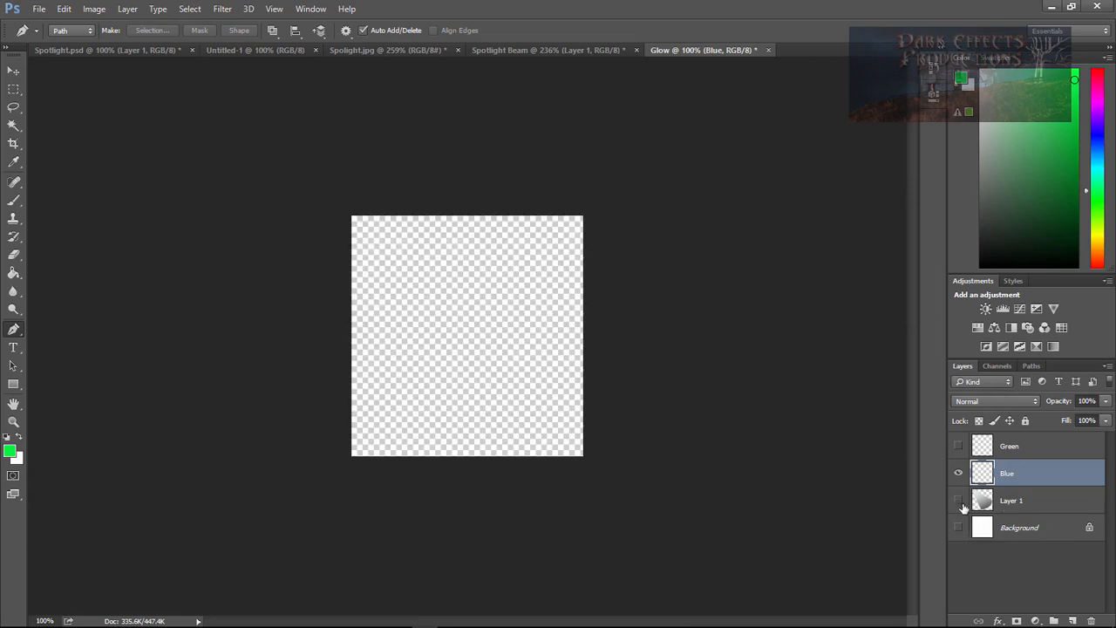
left_click(957, 500)
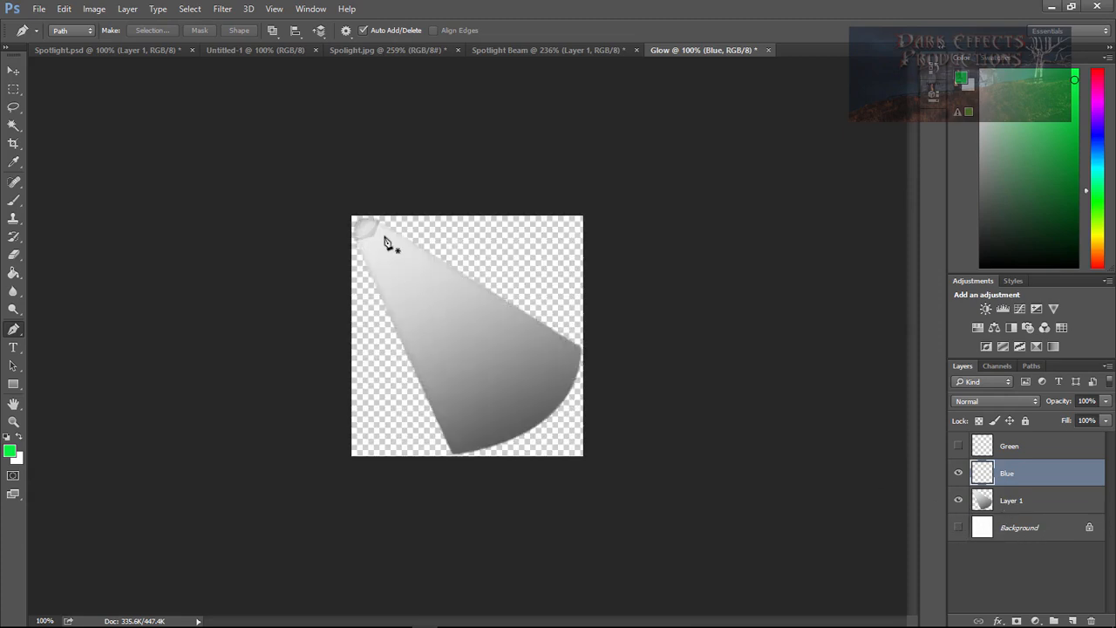
left_click(958, 529)
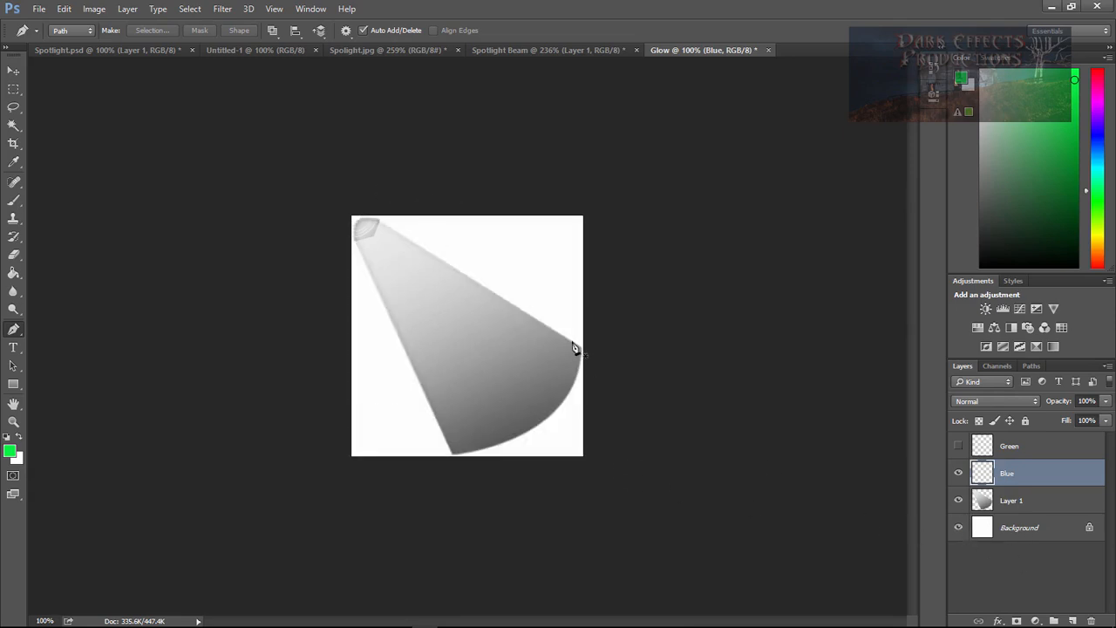
left_click(959, 528)
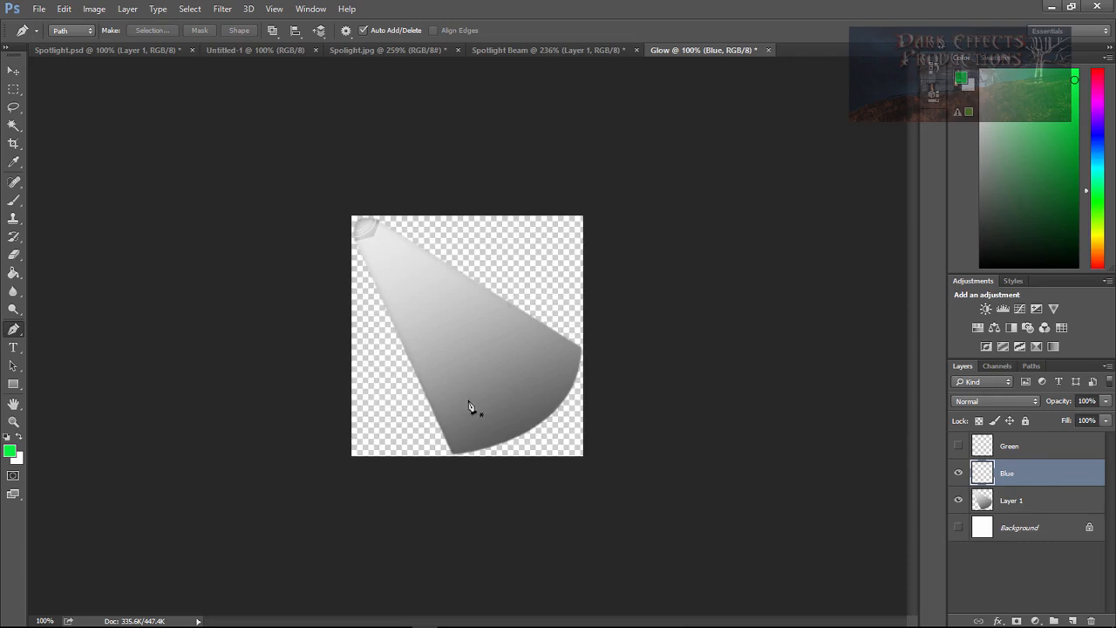
Choose the Brush tool, hide the Blue layer, show the Green layer and make Green the active layer.
scroll(638, 408, "up", 6)
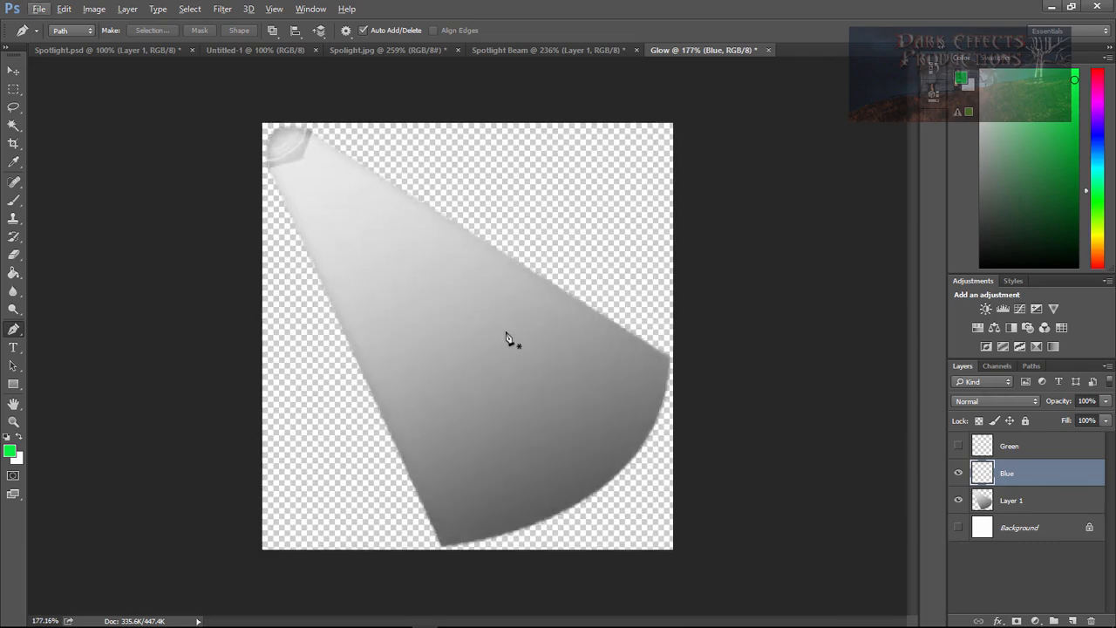
scroll(508, 339, "up", 6)
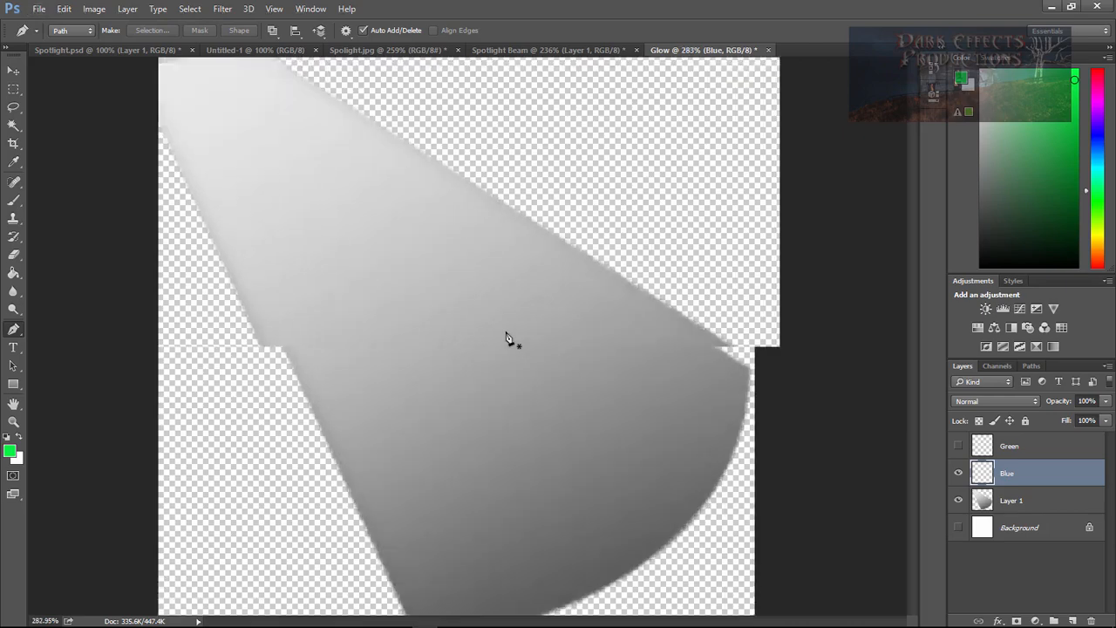
scroll(508, 338, "down", 7)
scroll(508, 339, "up", 5)
scroll(508, 339, "down", 3)
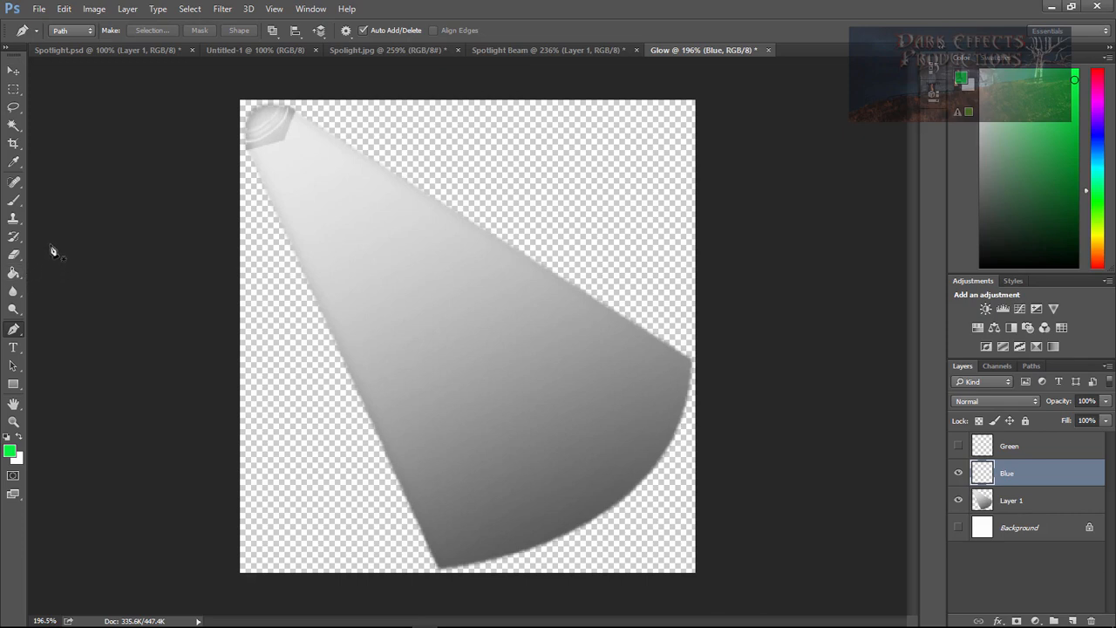
key("b")
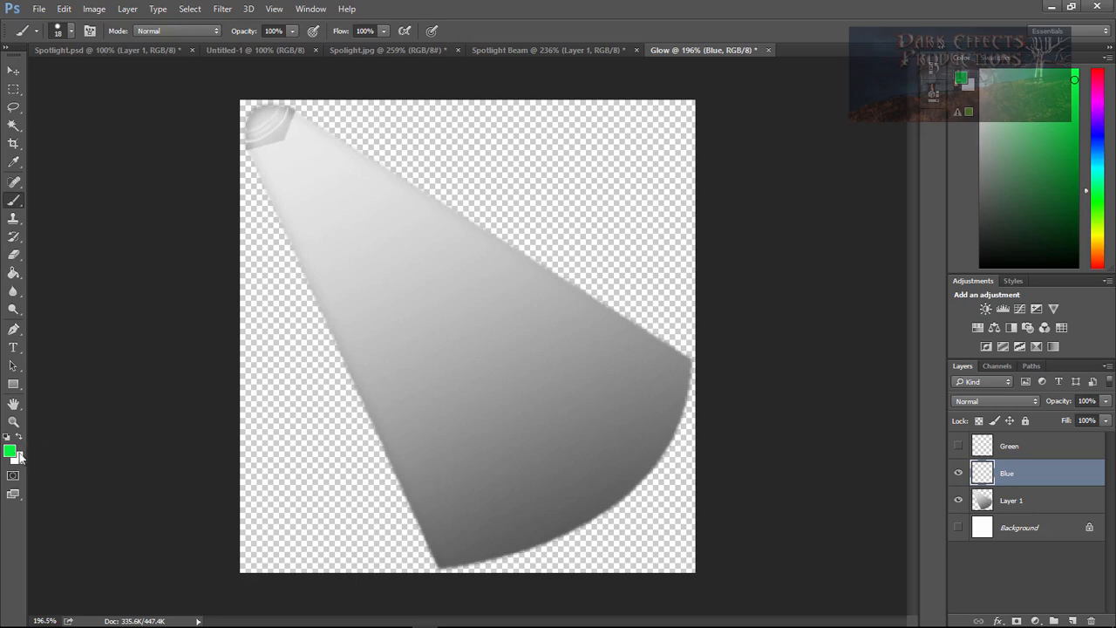
left_click(959, 471)
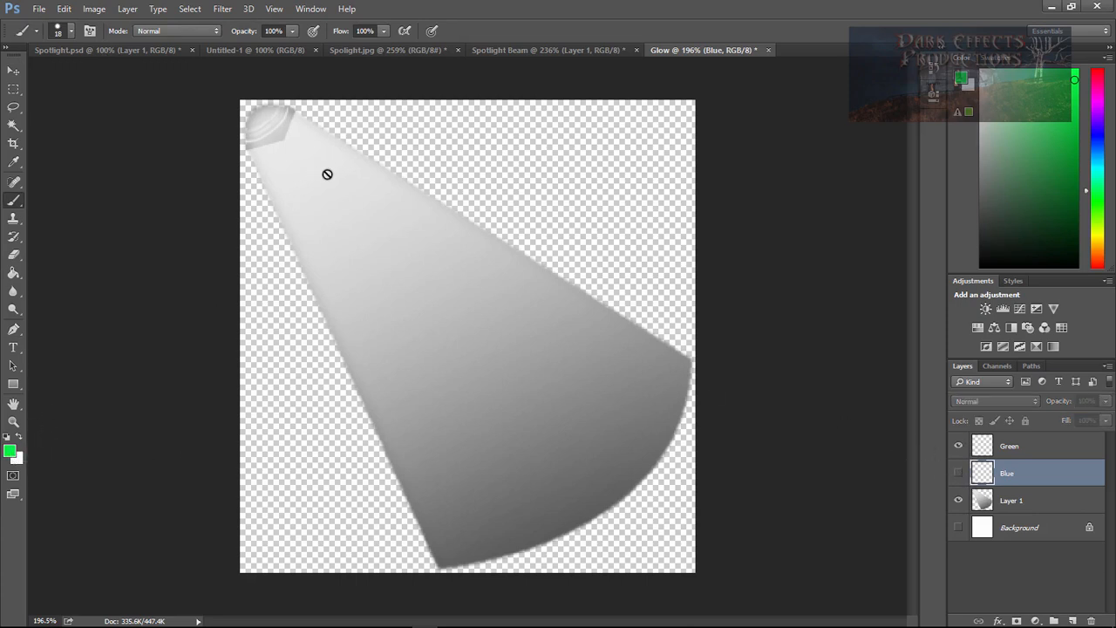
left_click(1011, 447)
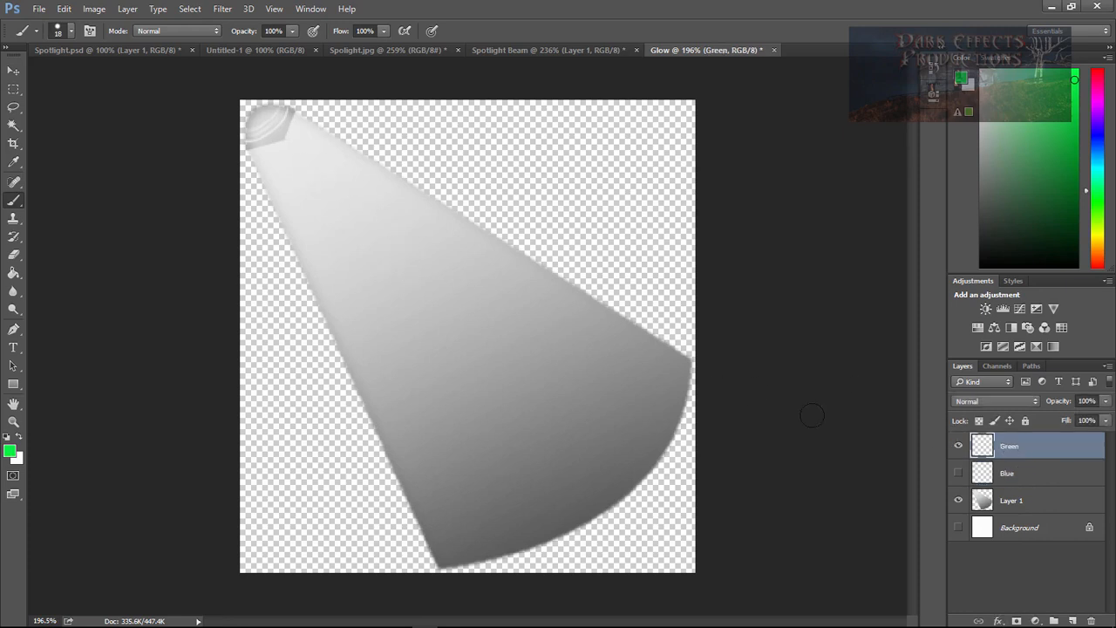
left_click(1011, 474)
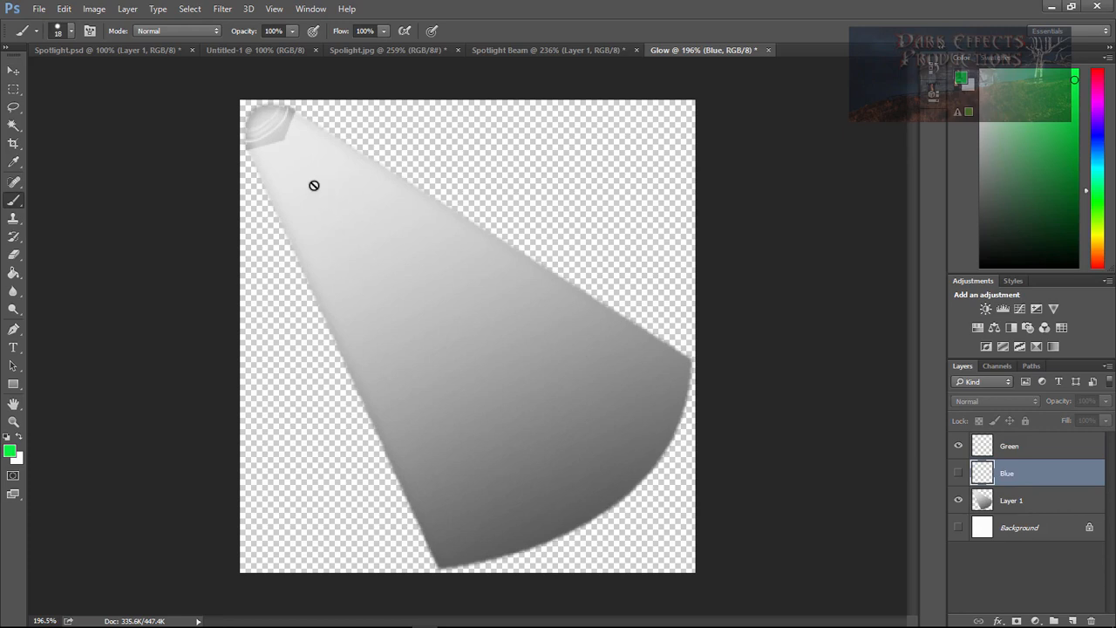
left_click(1004, 448)
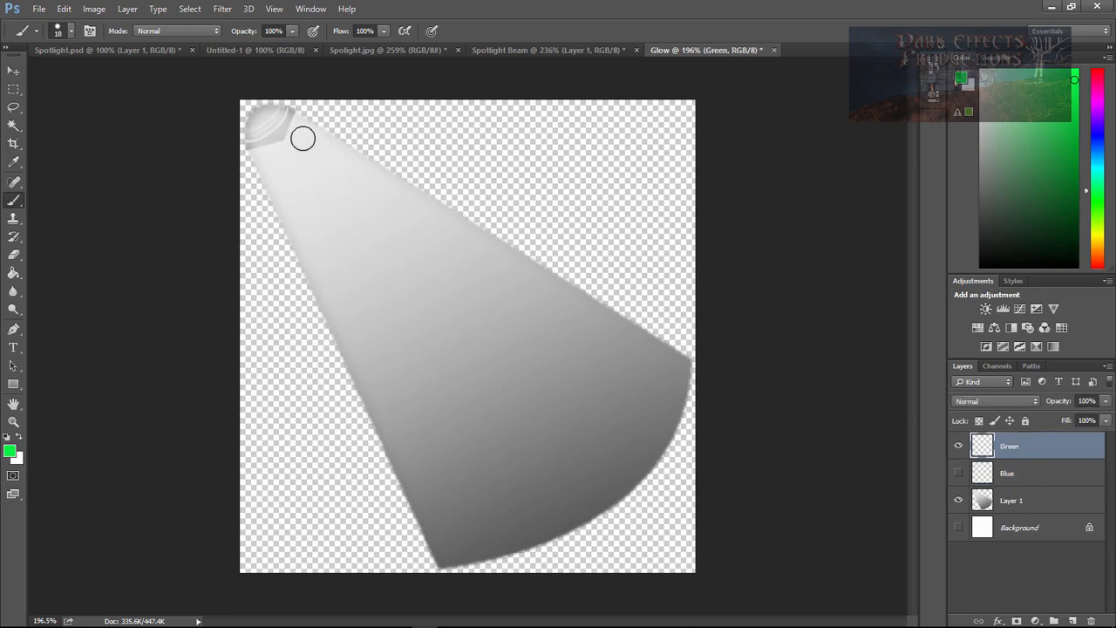
Outline the light beam in green on the Green layer with a 6 px brush, following its edges and the lamp rim.
left_click(73, 31)
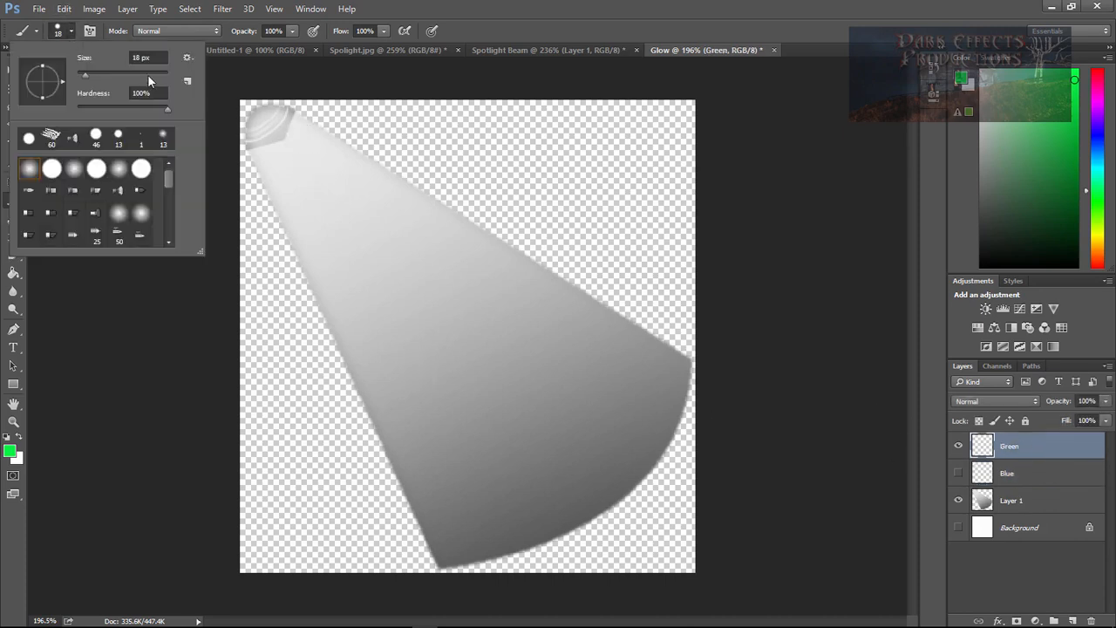
left_click_drag(88, 70, 82, 73)
type("6")
key("Return")
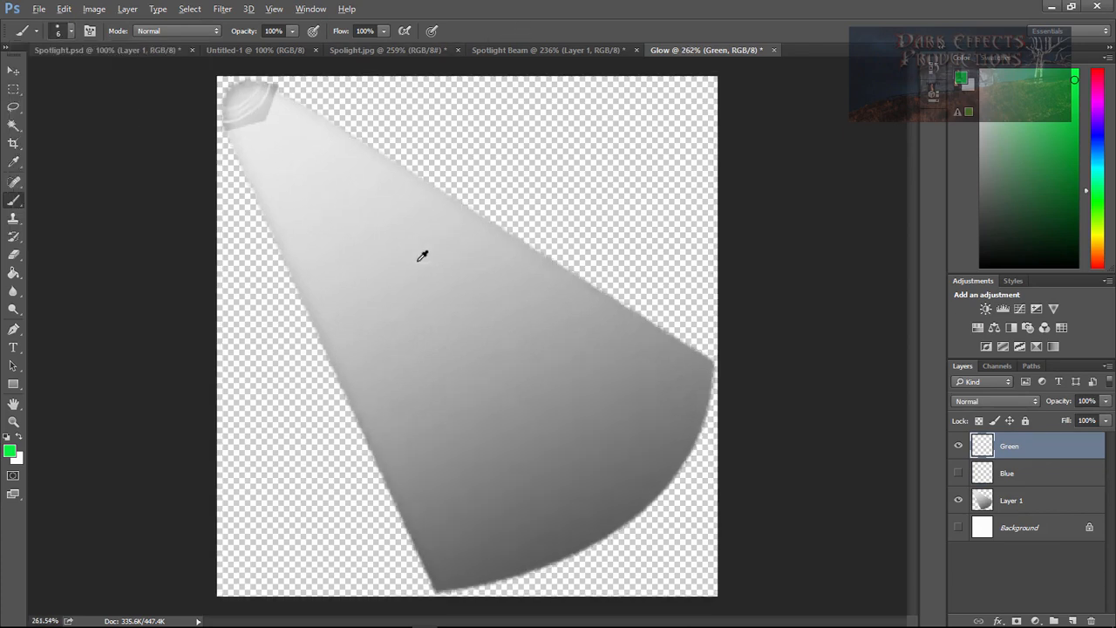
scroll(423, 249, "up", 4)
scroll(869, 327, "up", 3)
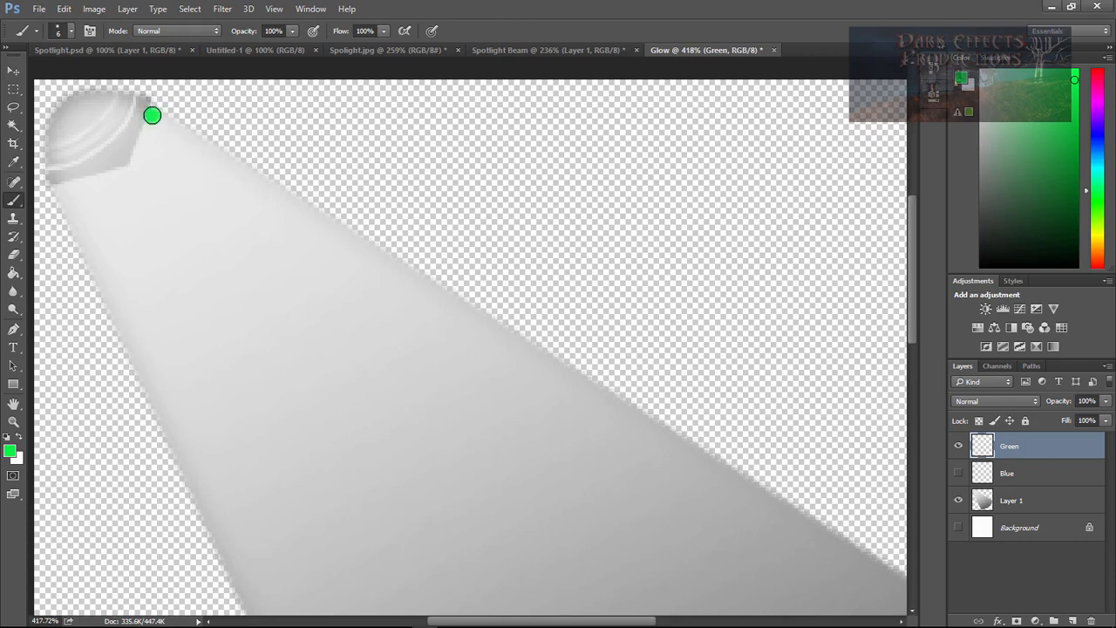
left_click_drag(159, 125, 622, 413)
key("ctrl+z")
left_click_drag(63, 190, 255, 608)
left_click_drag(255, 608, 622, 415)
mouse_move(63, 188)
left_mouse_down()
mouse_move(102, 183)
mouse_move(150, 127)
left_mouse_up()
scroll(426, 409, "down", 3)
scroll(427, 408, "down", 3)
mouse_move(260, 132)
left_mouse_down()
mouse_move(332, 316)
mouse_move(458, 578)
left_mouse_up()
scroll(458, 578, "right", 3)
mouse_move(765, 142)
left_mouse_down()
mouse_move(654, 398)
mouse_move(406, 542)
mouse_move(247, 579)
mouse_move(703, 107)
left_mouse_up()
scroll(561, 261, "up", 5)
left_click_drag(404, 123, 759, 338)
scroll(759, 338, "down", 2)
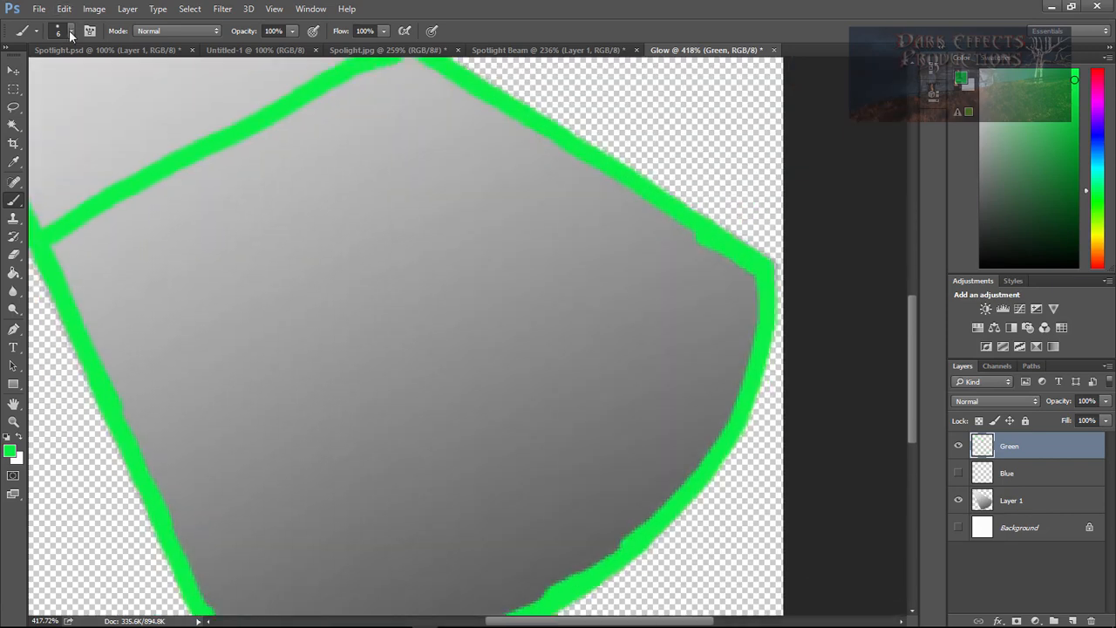
Fill the inside of the outlined beam with solid green using a 27 px brush.
left_click(72, 32)
left_click(88, 72)
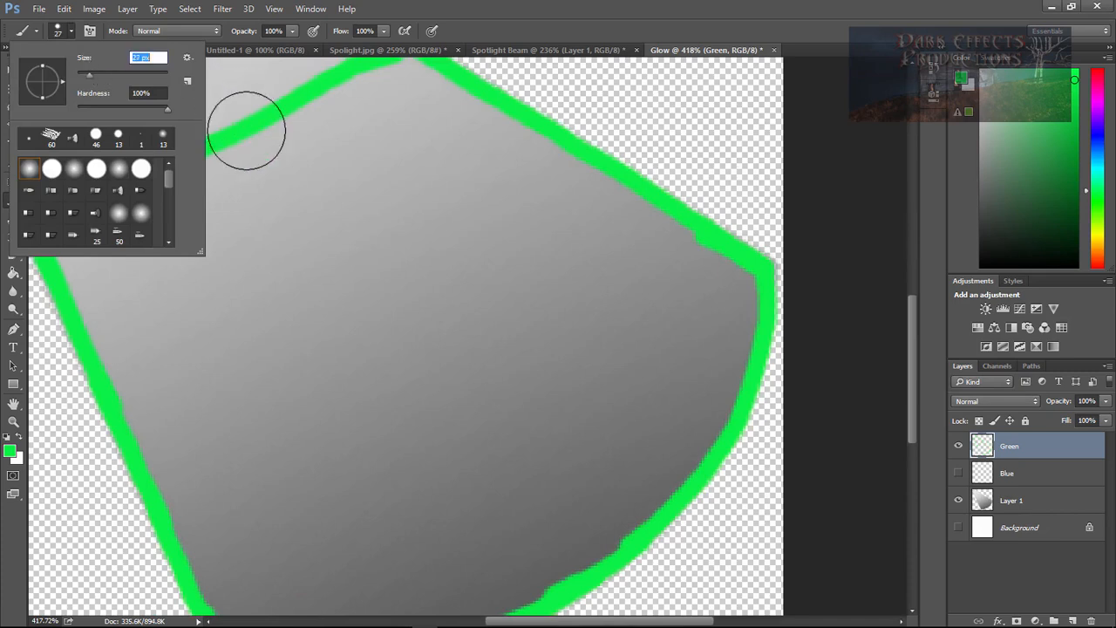
mouse_move(386, 140)
left_mouse_down()
mouse_move(340, 115)
mouse_move(400, 131)
mouse_move(393, 109)
mouse_move(405, 91)
mouse_move(701, 272)
mouse_move(721, 289)
mouse_move(715, 329)
left_mouse_up()
scroll(715, 327, "down", 2)
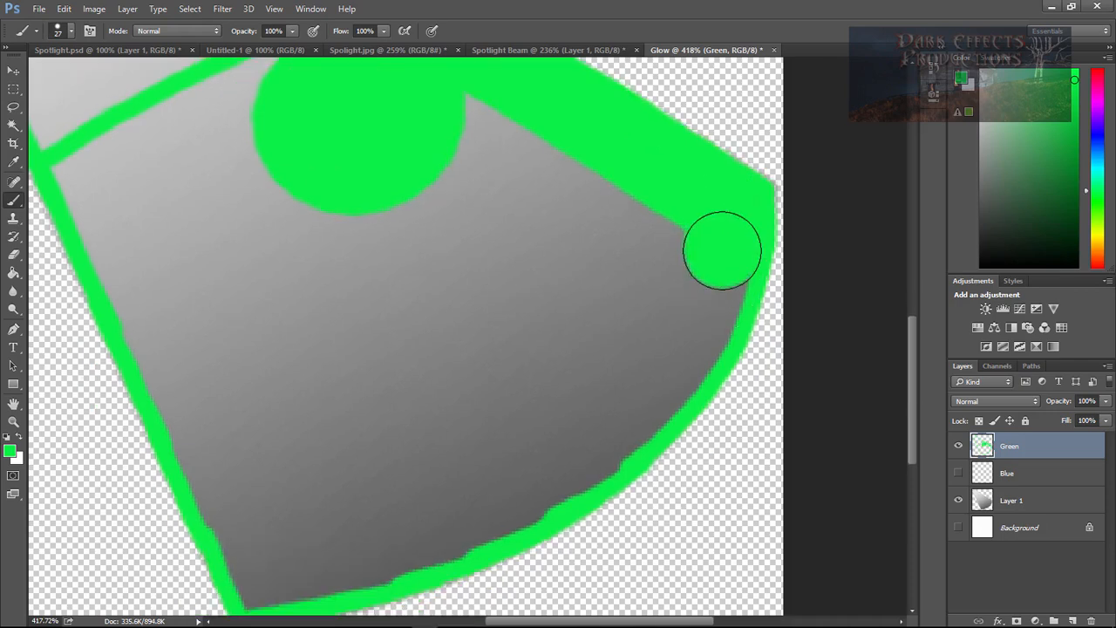
mouse_move(723, 249)
left_mouse_down()
mouse_move(661, 376)
mouse_move(558, 481)
mouse_move(436, 468)
mouse_move(418, 491)
mouse_move(348, 522)
mouse_move(266, 531)
mouse_move(159, 293)
mouse_move(569, 142)
mouse_move(319, 378)
mouse_move(349, 210)
left_mouse_up()
scroll(436, 468, "down", 1)
scroll(224, 177, "up", 5)
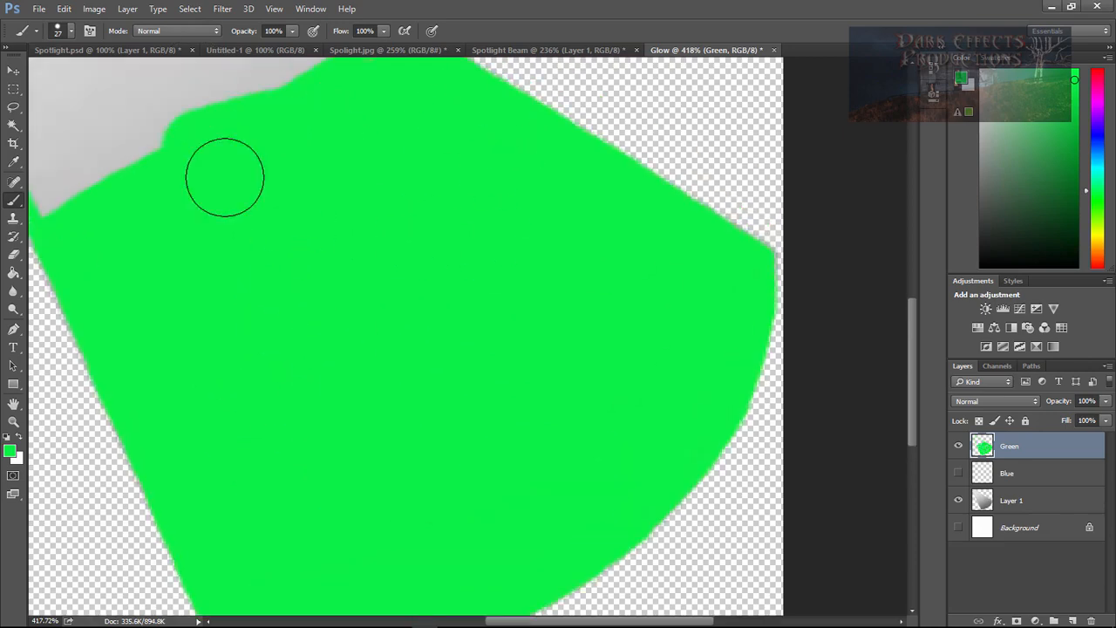
left_click_drag(912, 326, 917, 382)
scroll(388, 268, "down", 5)
mouse_move(388, 267)
left_mouse_down()
mouse_move(321, 258)
mouse_move(503, 265)
mouse_move(326, 157)
mouse_move(300, 163)
mouse_move(429, 252)
mouse_move(376, 239)
left_mouse_up()
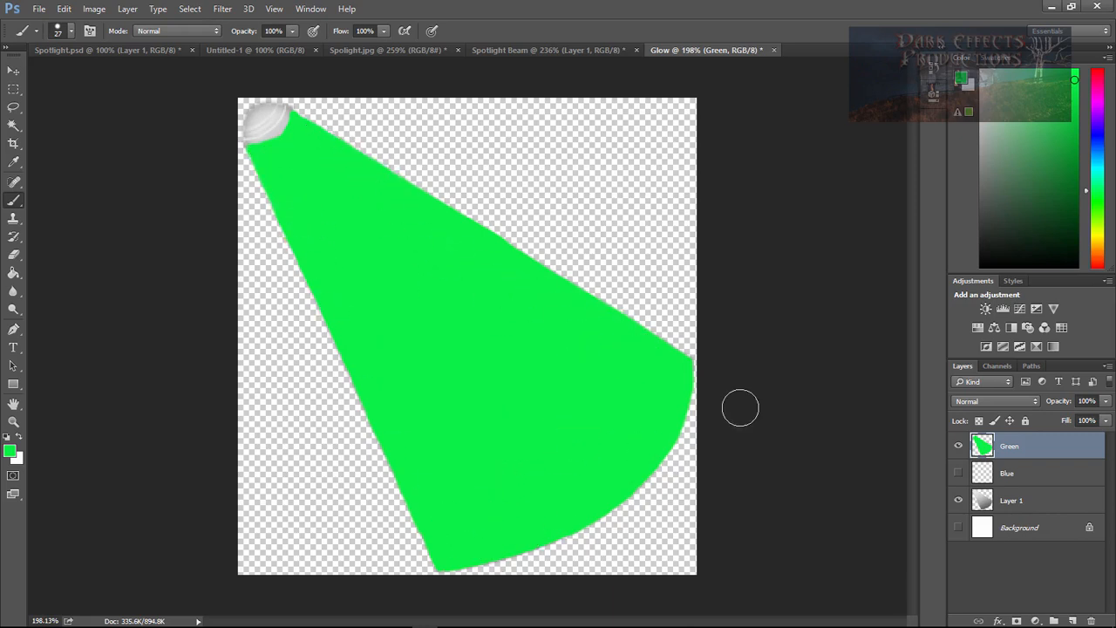
Hide the Green layer, show and activate the Blue layer, and set the foreground colour to cyan 0beef1.
left_click(959, 446)
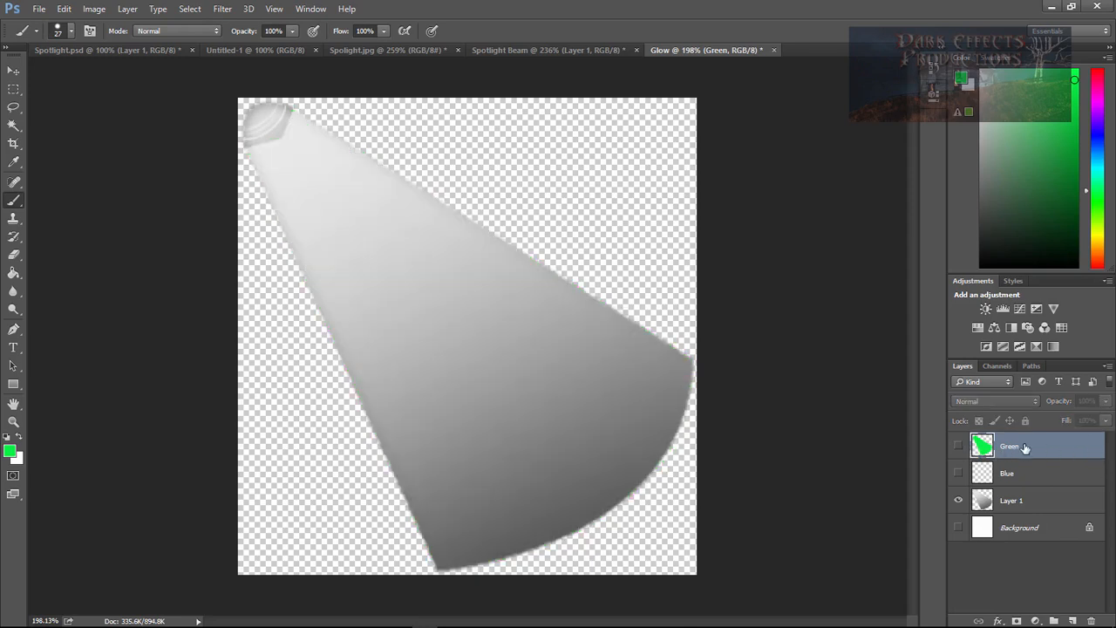
left_click(1014, 478)
left_click(959, 472)
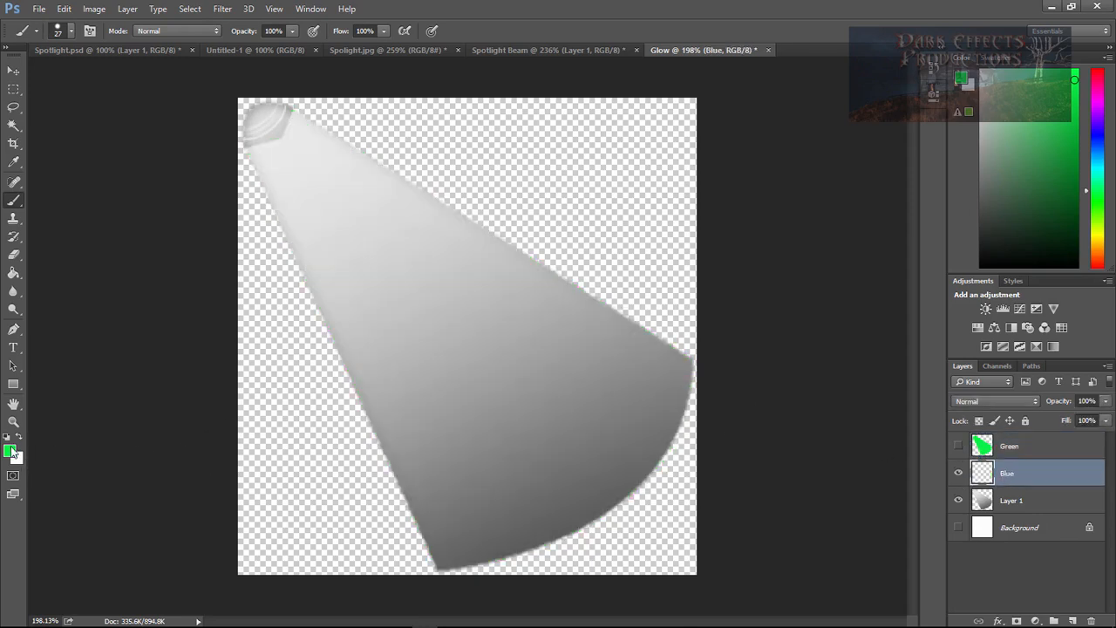
left_click(9, 451)
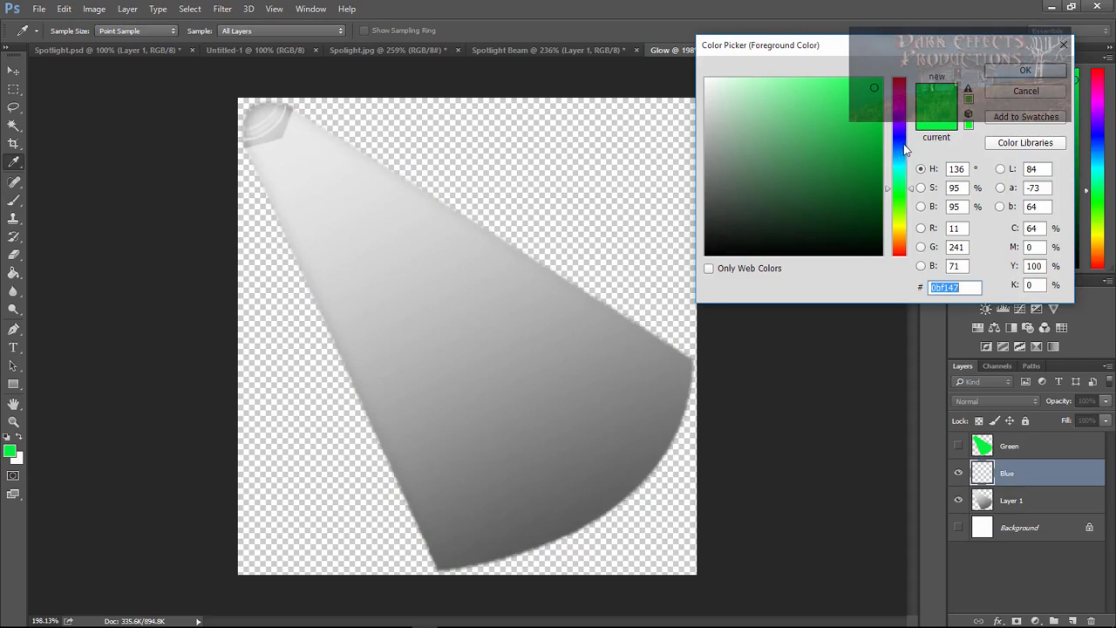
left_click(902, 167)
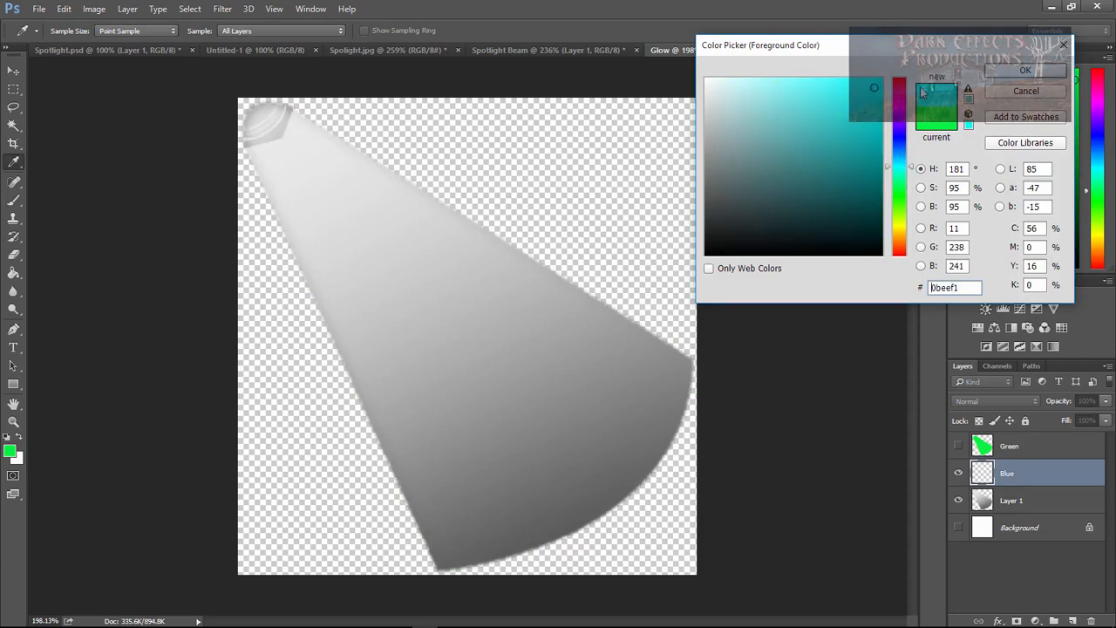
left_click(1026, 72)
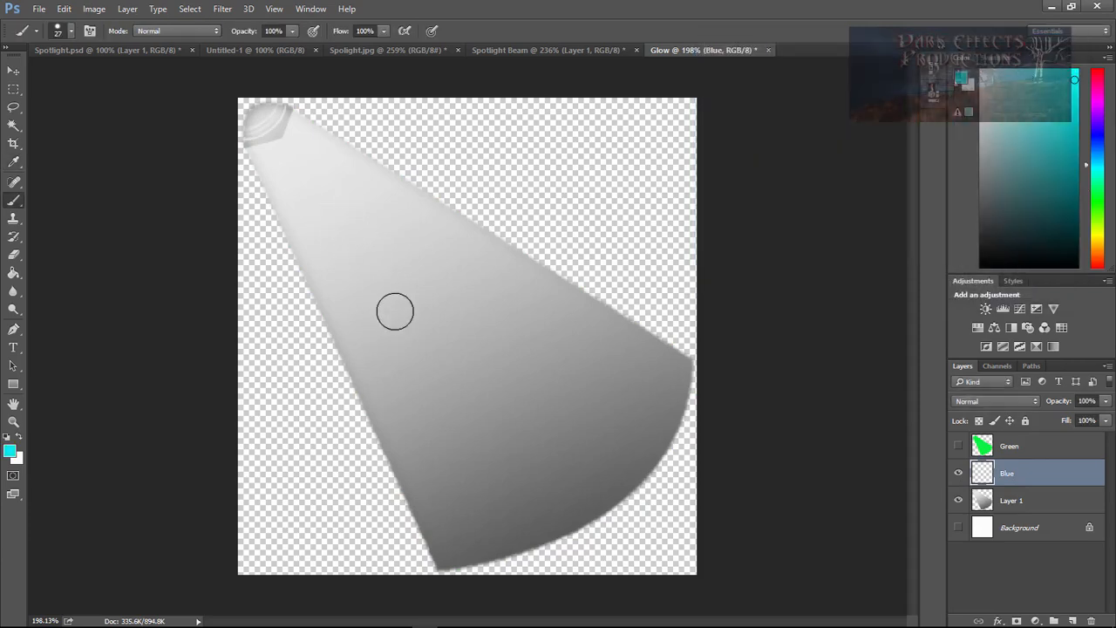
Outline the light beam in cyan on the Blue layer with a 6 px brush, following its edges and the lamp rim.
scroll(394, 311, "up", 5)
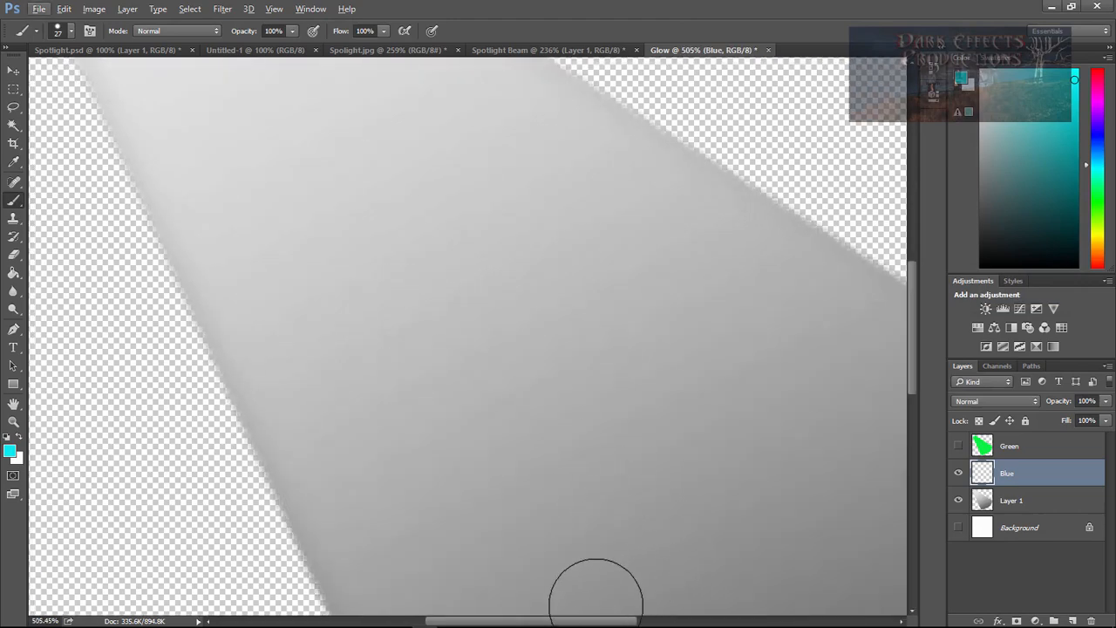
left_click_drag(584, 621, 535, 617)
scroll(462, 331, "up", 5)
left_click(35, 31)
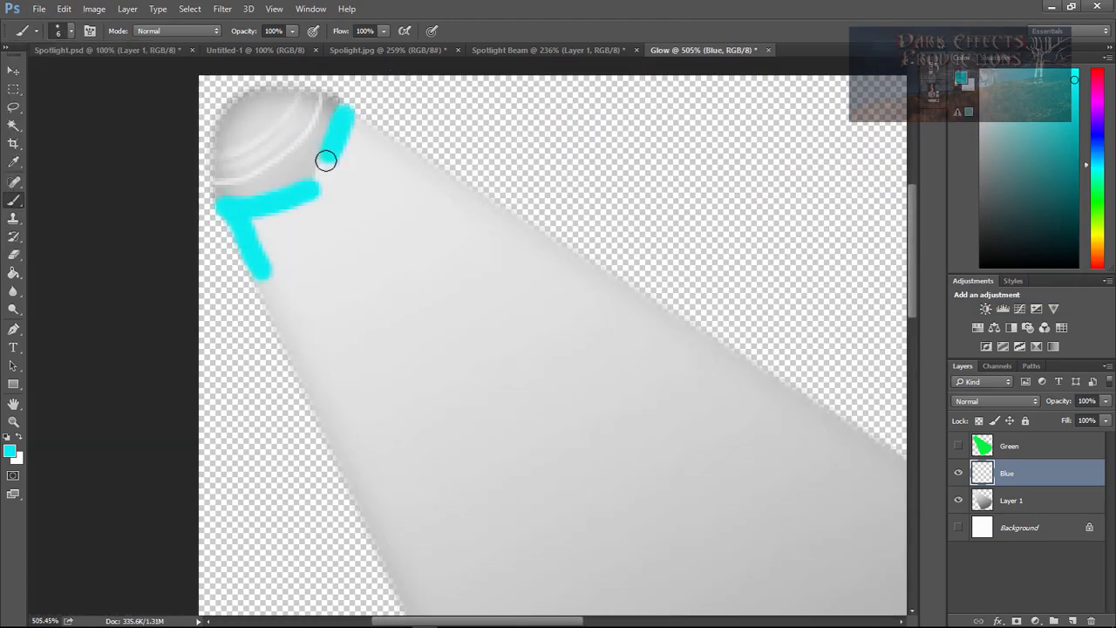
left_click_drag(349, 113, 901, 473)
left_click_drag(262, 272, 410, 610)
scroll(427, 500, "down", 5)
left_click_drag(412, 199, 598, 597)
scroll(575, 436, "down", 4)
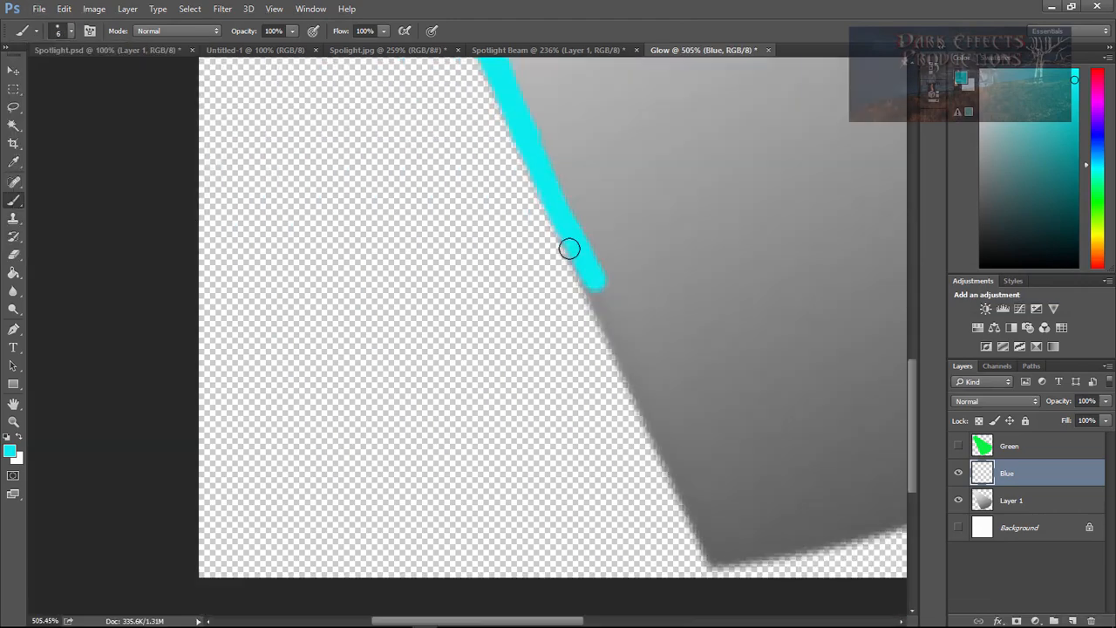
left_click_drag(568, 248, 715, 557)
left_click_drag(478, 620, 585, 621)
left_click_drag(462, 515, 280, 556)
left_click_drag(771, 348, 586, 476)
left_click_drag(628, 620, 675, 620)
left_click_drag(912, 416, 912, 383)
left_click_drag(570, 486, 710, 178)
left_click_drag(912, 382, 912, 311)
left_click_drag(710, 464, 366, 248)
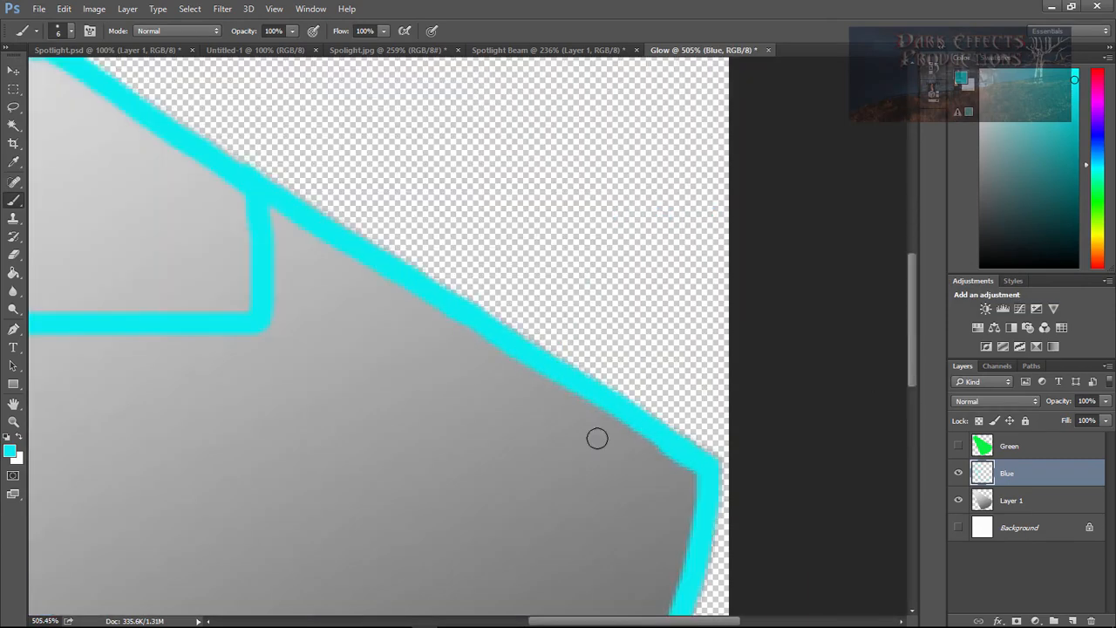
Fill the inside of the outlined beam on the Blue layer with solid cyan using an 18 px brush.
scroll(598, 438, "down", 8)
mouse_move(390, 125)
left_mouse_down()
mouse_move(416, 177)
mouse_move(570, 233)
mouse_move(764, 538)
mouse_move(537, 308)
mouse_move(757, 356)
mouse_move(636, 503)
mouse_move(676, 345)
left_mouse_up()
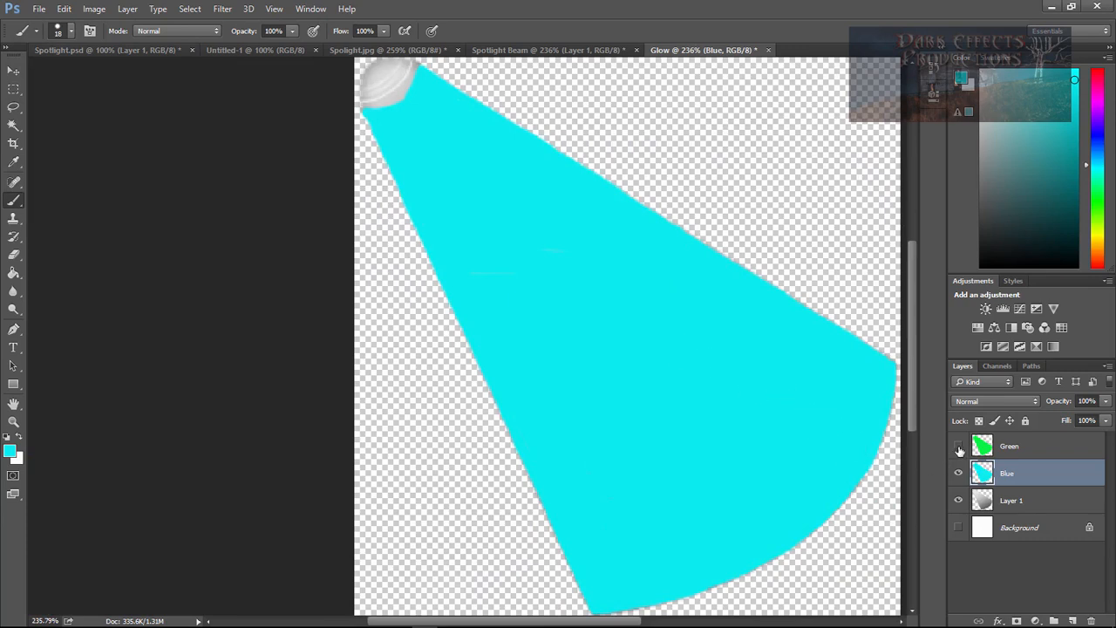
Preview the coloured beams by toggling the Green and Blue layers' visibility, leaving both layers shown.
left_click(959, 447)
left_click(959, 472)
left_click(958, 448)
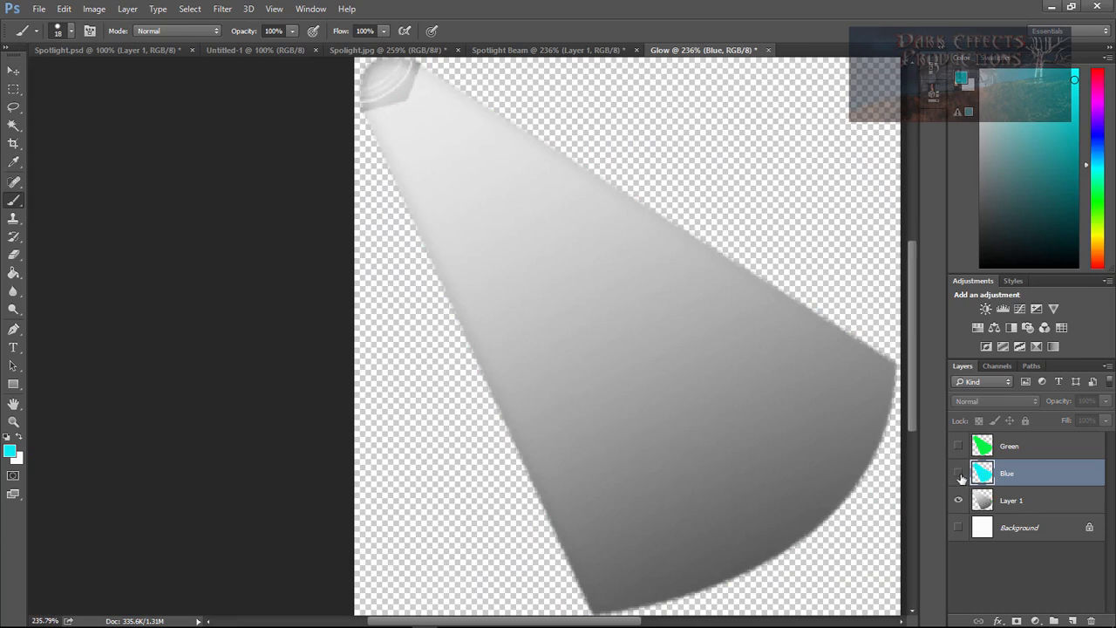
left_click(959, 473)
left_click(959, 446)
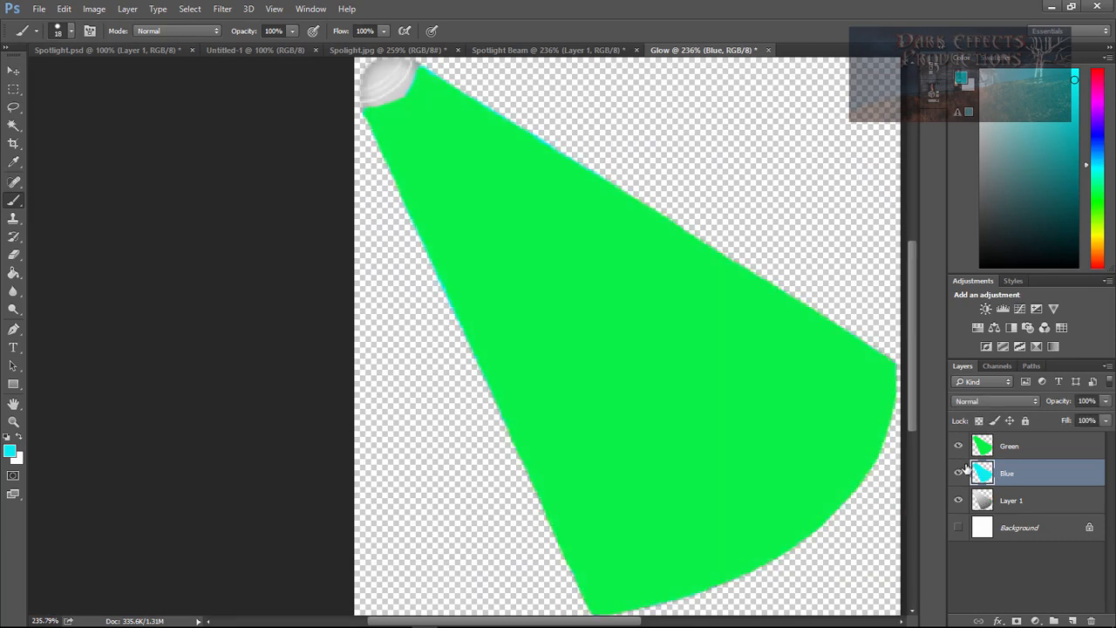
In the Untitled-1 banner document, duplicate the Background layer and rename the copy Black.
left_click(13, 70)
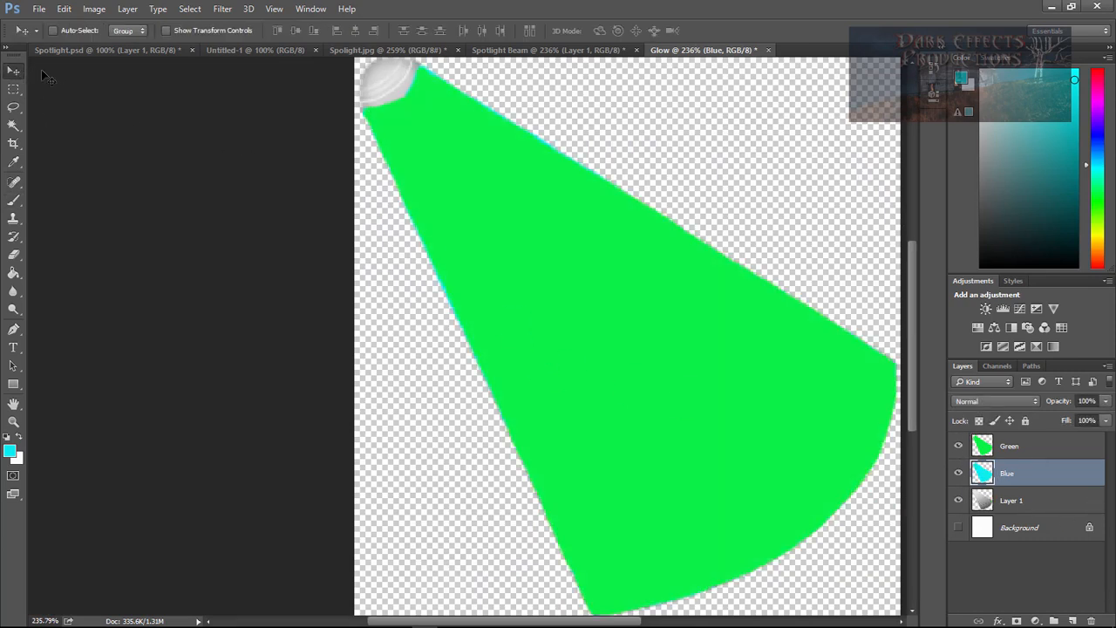
left_click(233, 50)
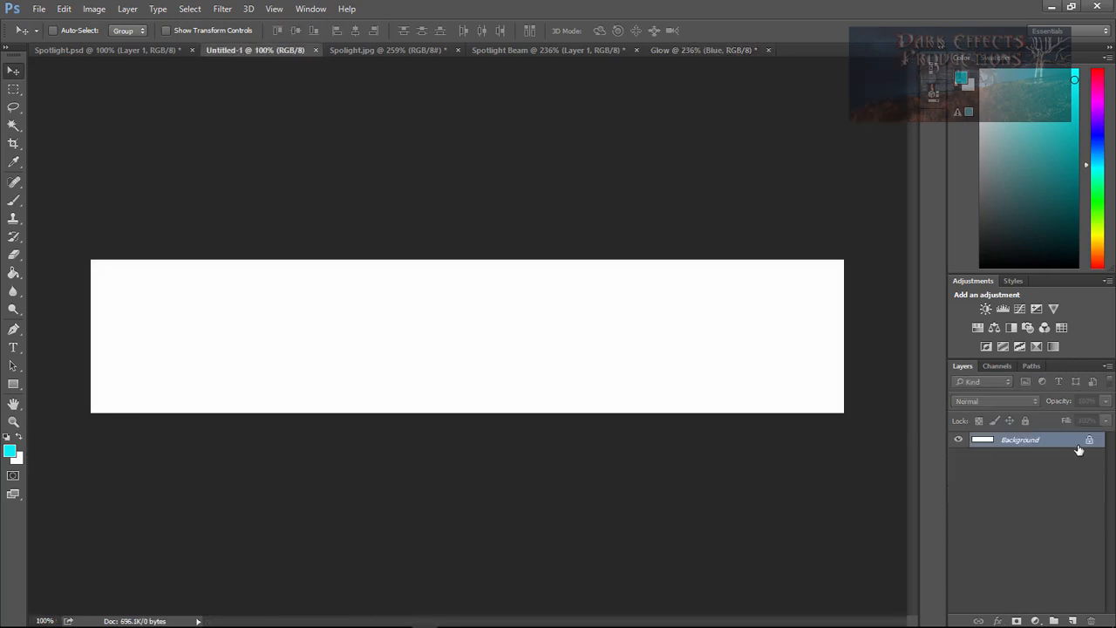
left_click_drag(1041, 442, 1054, 620)
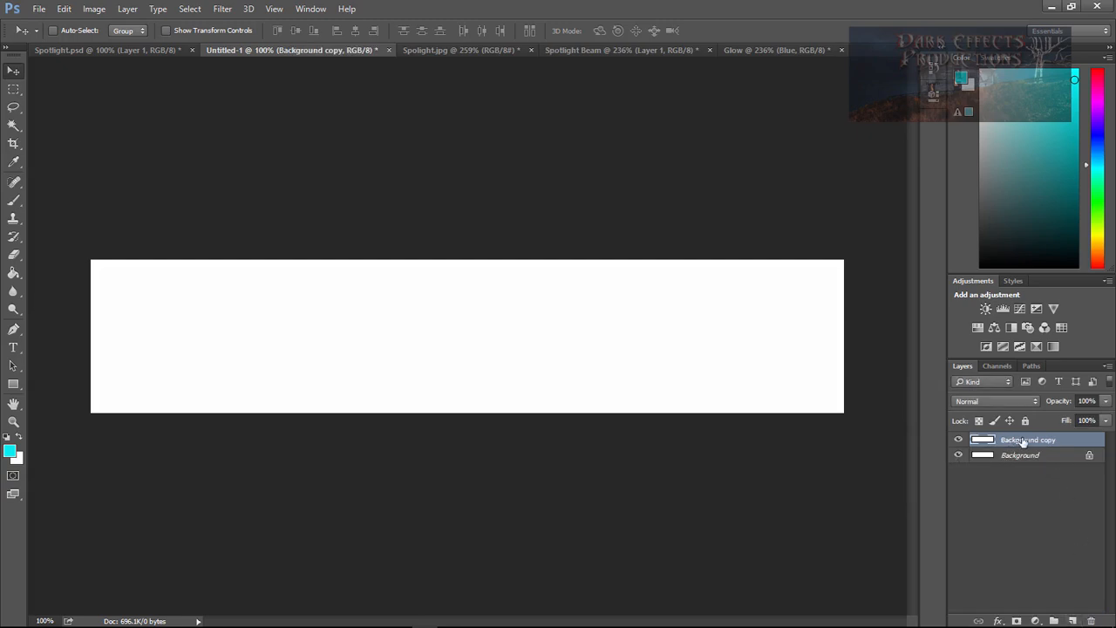
double_click(1023, 440)
type("Black")
key("Return")
Set the foreground colour to 000000 and fill the Black layer with it using the Paint Bucket.
left_click(10, 450)
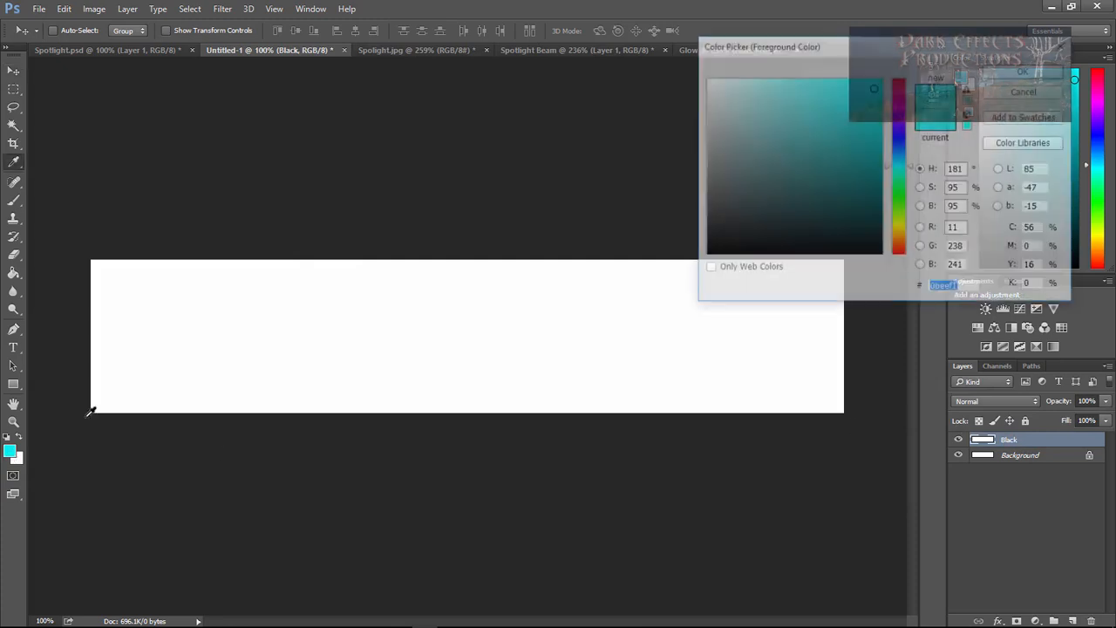
type("000000")
key("Return")
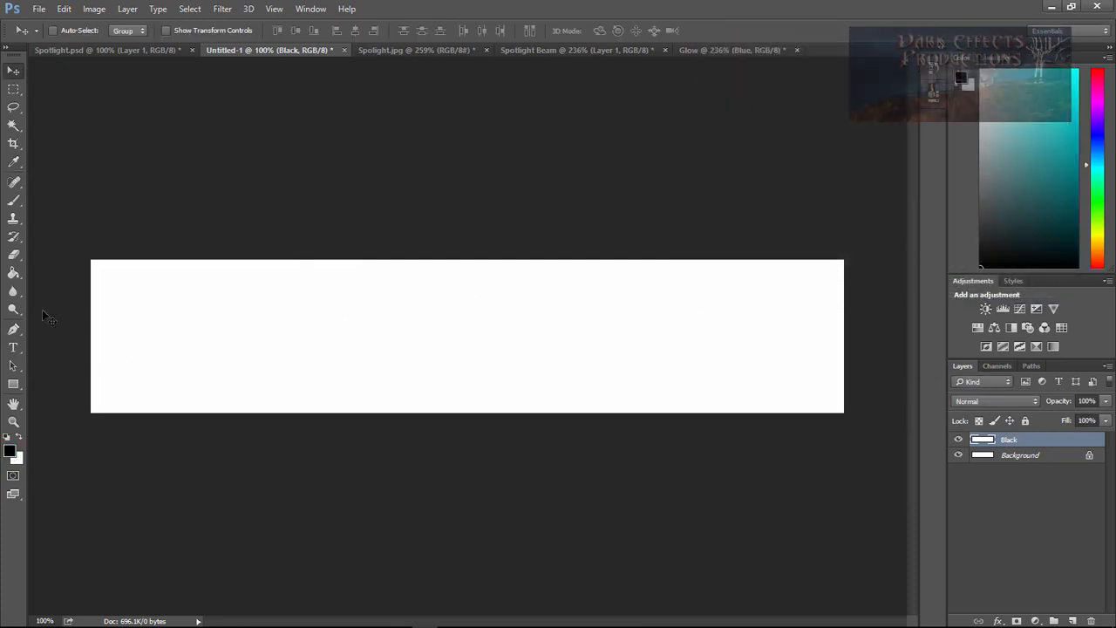
left_click(13, 272)
left_click(674, 347)
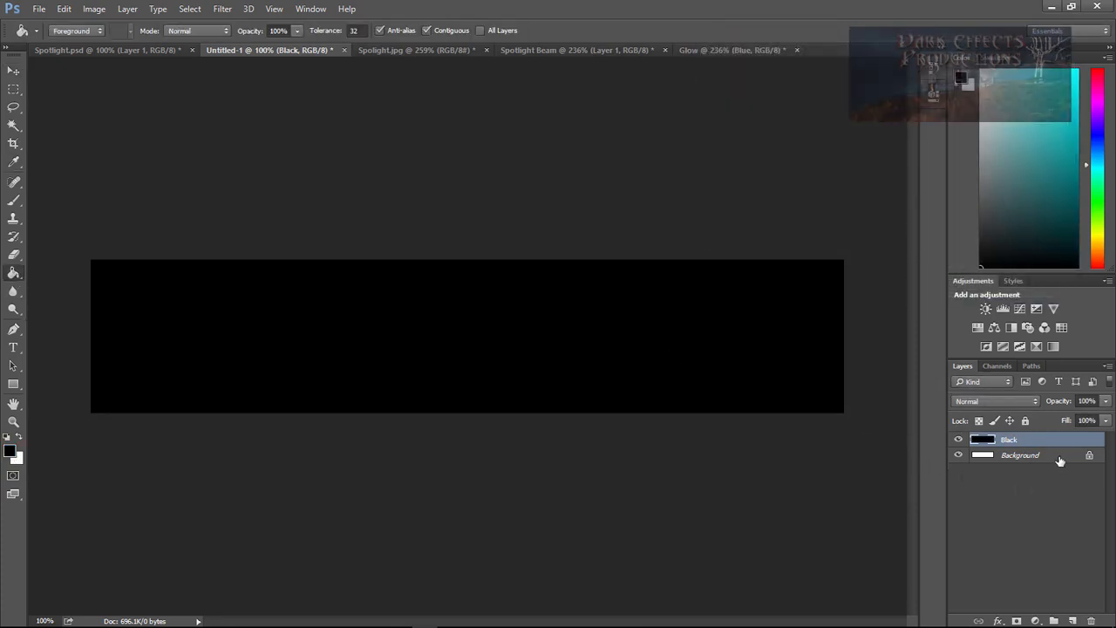
Add a new layer above the Black layer and name it Blue.
left_click(1072, 620)
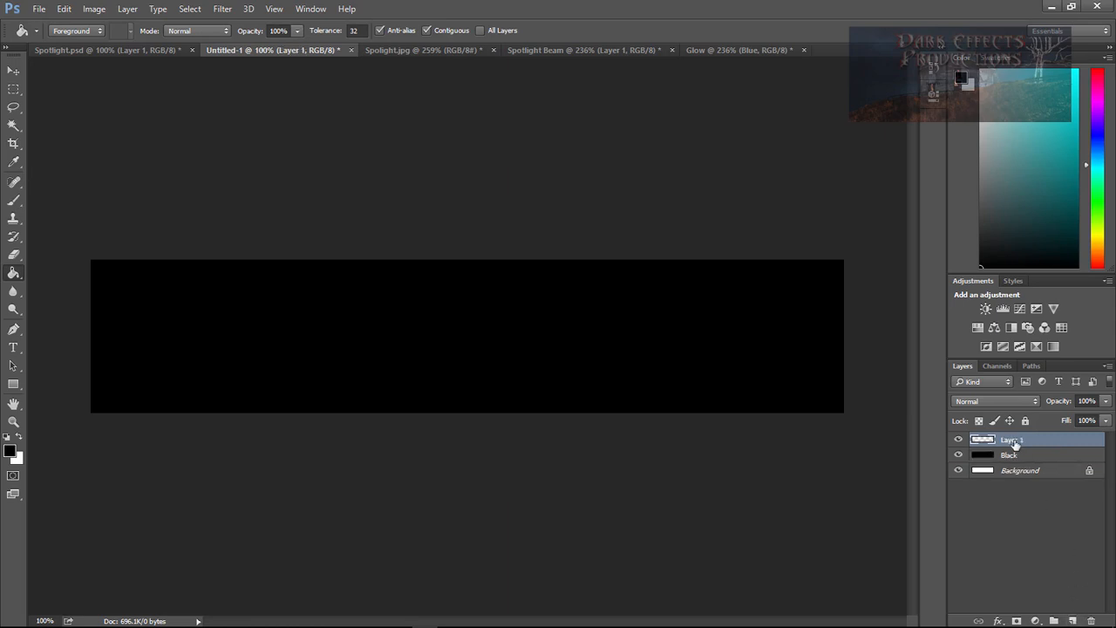
double_click(1011, 441)
type("Blue")
key("Return")
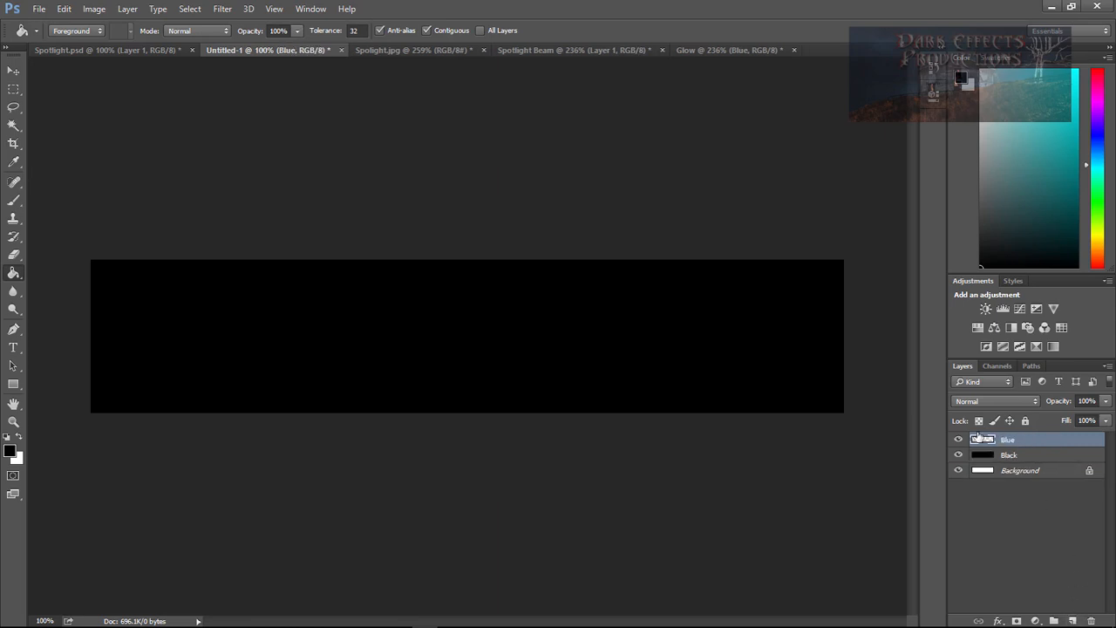
Set the foreground colour to light cyan a9f8f9 and fill the Blue layer with it using the Paint Bucket.
left_click(9, 450)
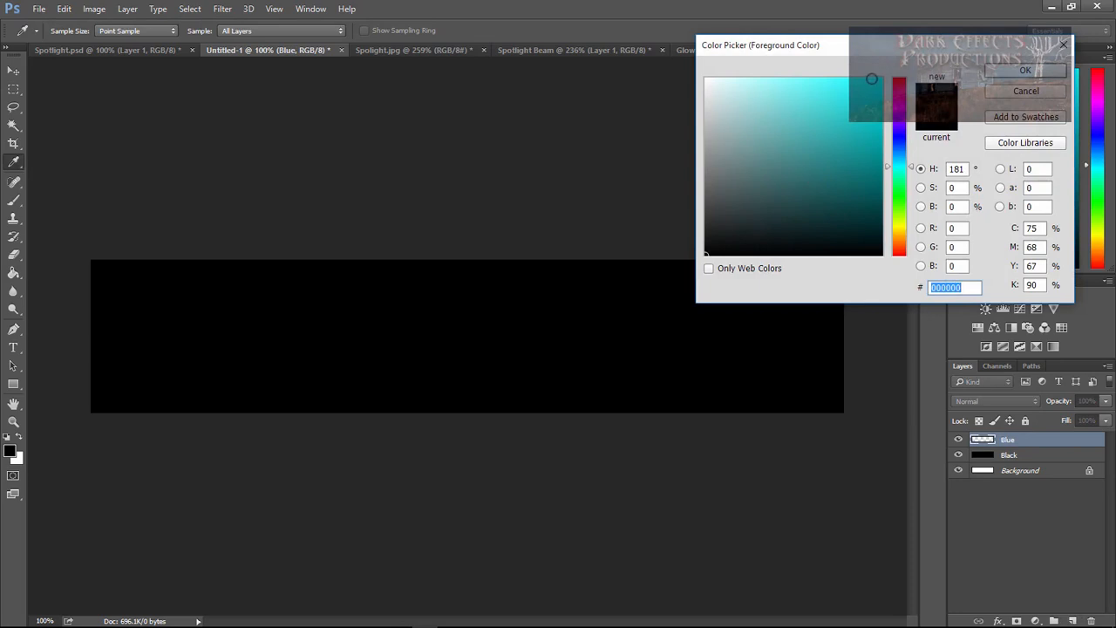
left_click(879, 81)
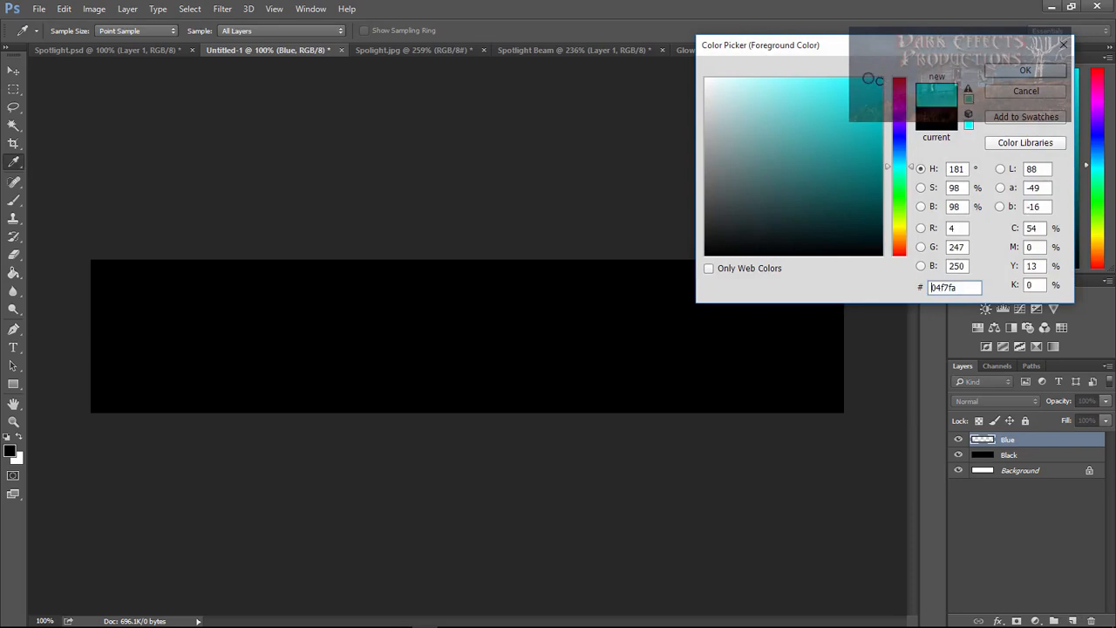
left_click_drag(872, 80, 761, 82)
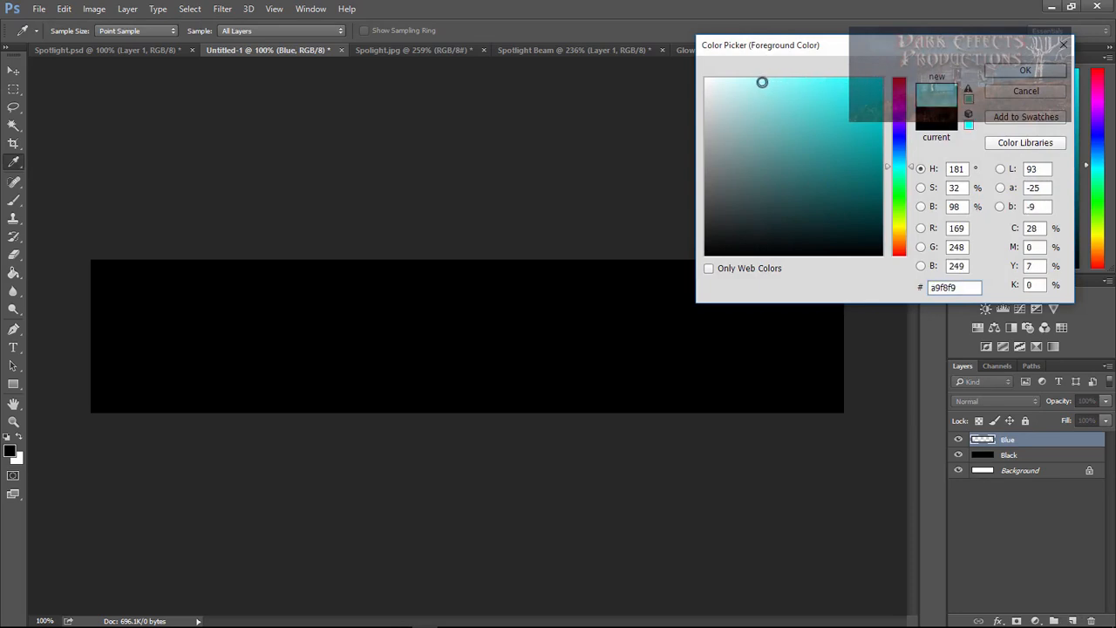
left_click(1025, 70)
key("g")
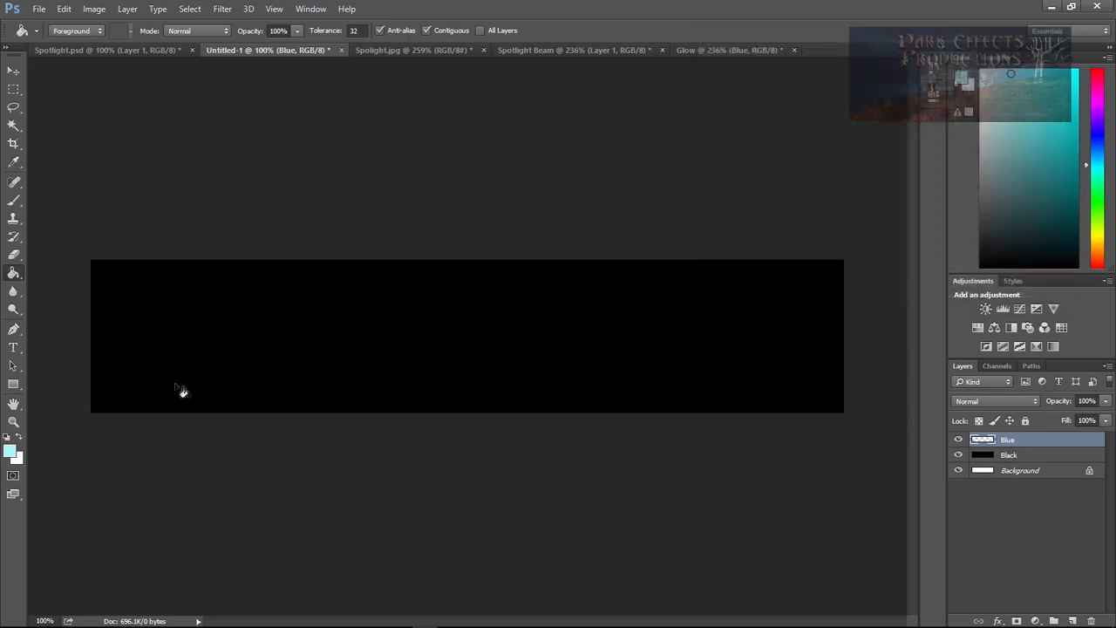
left_click(357, 322)
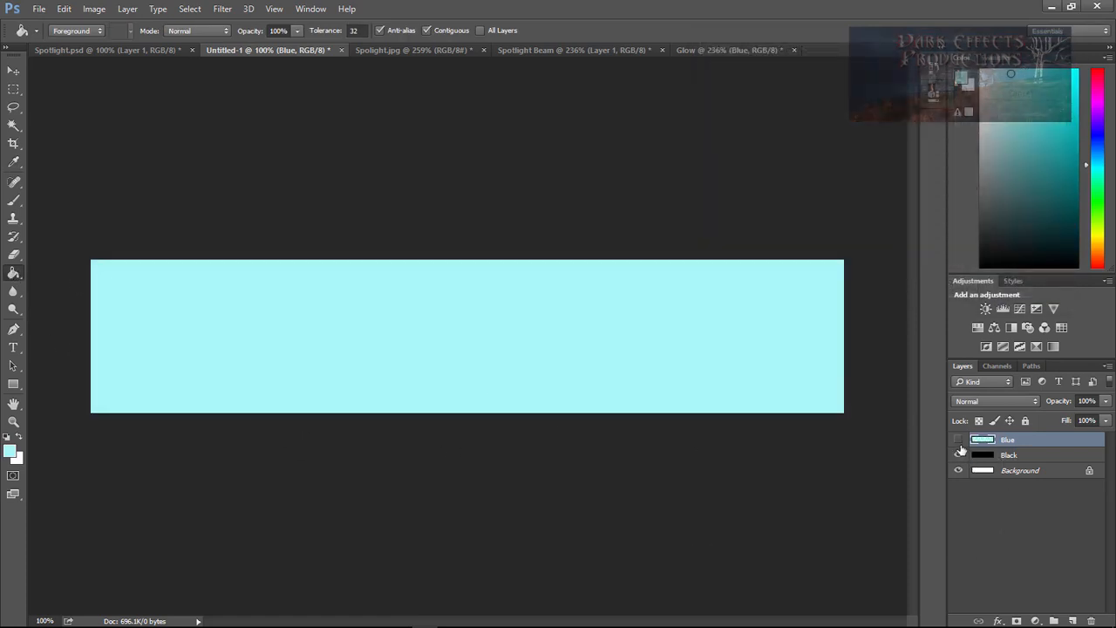
Preview the banner backgrounds by toggling the Blue and Black layers' visibility, leaving Black shown and Blue hidden.
left_click(958, 439)
left_click(958, 441)
left_click(958, 455)
left_click(958, 440)
left_click(958, 455)
left_click(958, 455)
left_click(958, 439)
left_click(958, 439)
left_click(958, 455)
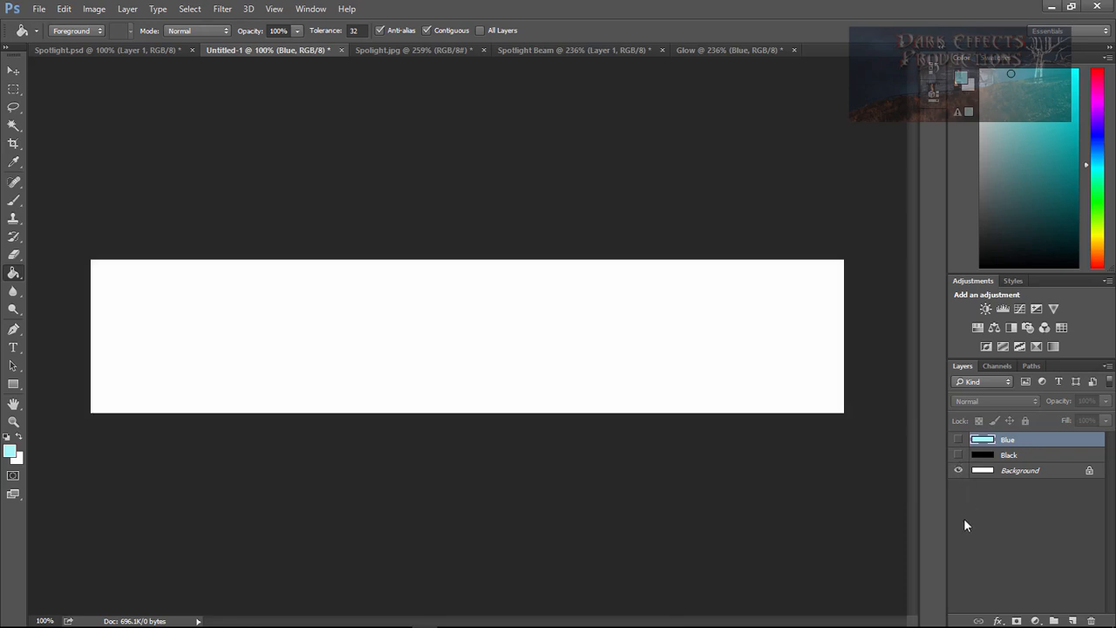
left_click(958, 455)
left_click(958, 439)
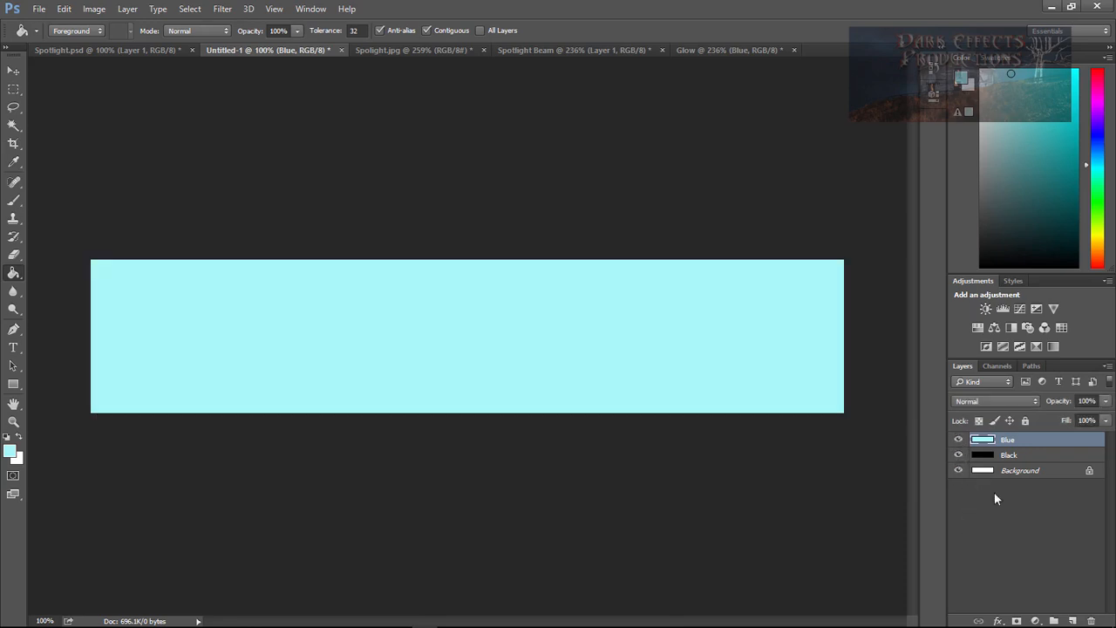
left_click(958, 439)
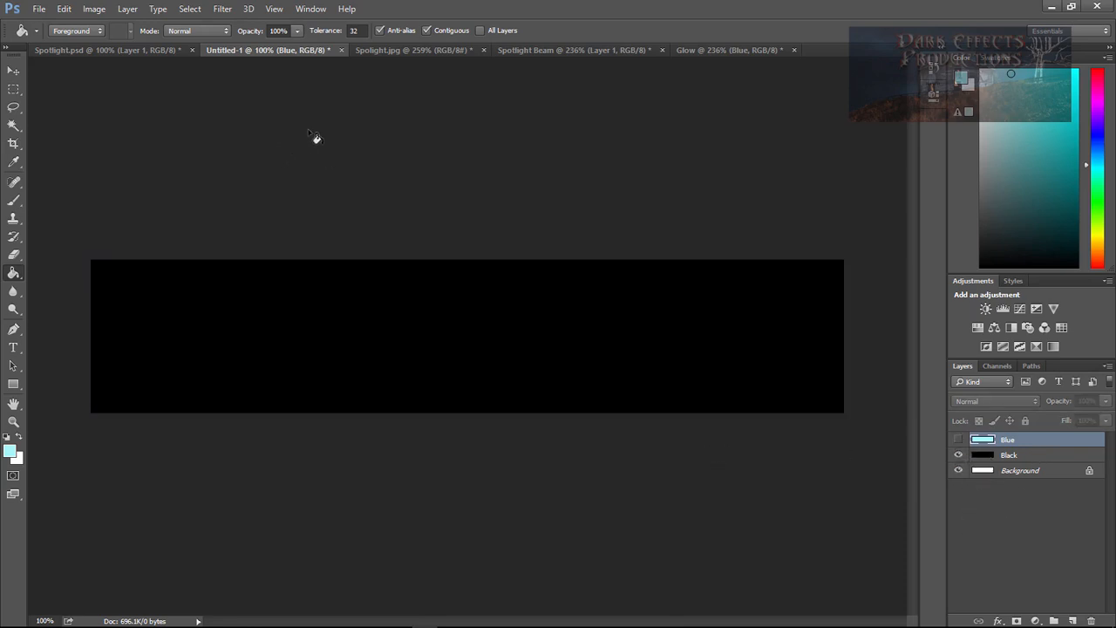
Copy the selected spotlight and beam from the Spotlight Beam document into the upper-left corner of the Untitled-1 banner with the Move tool.
left_click(538, 51)
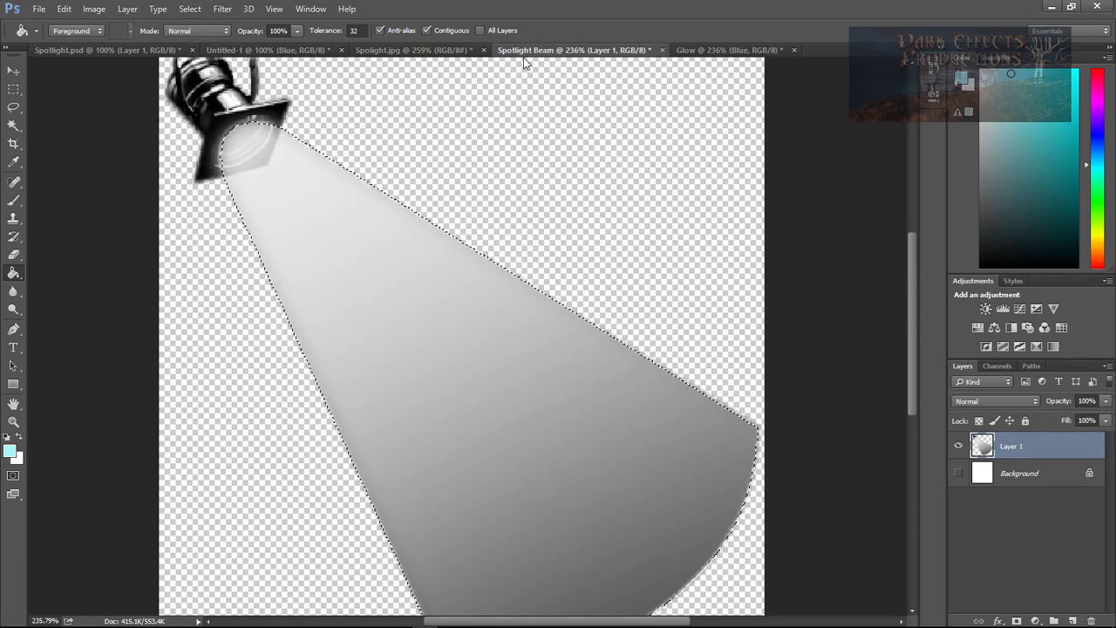
left_click(714, 49)
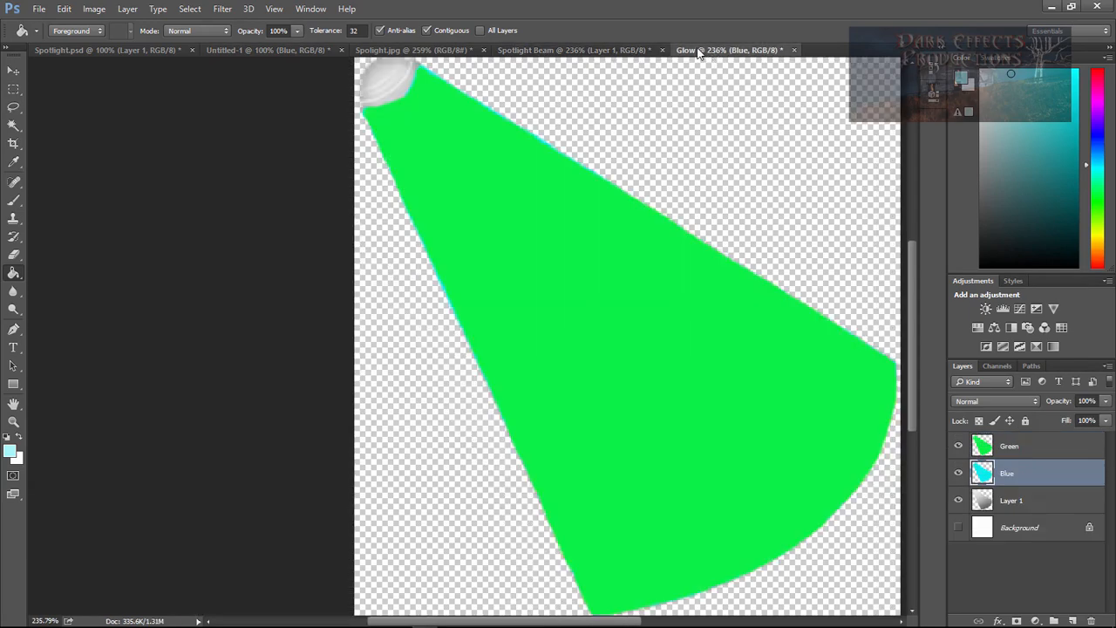
left_click(547, 53)
left_click(13, 69)
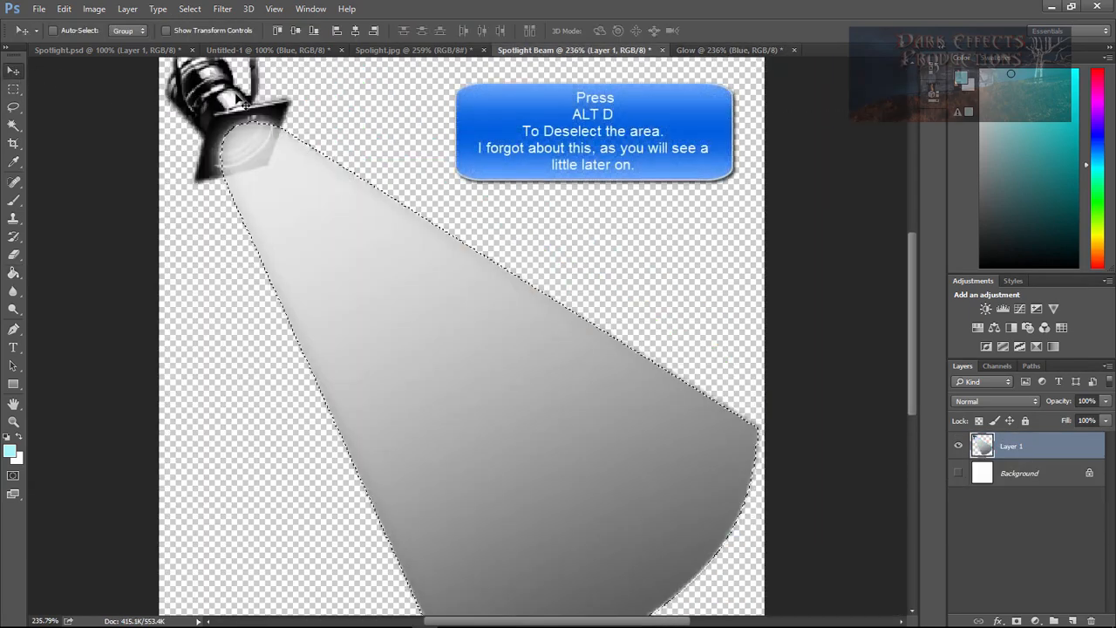
left_click_drag(242, 105, 141, 295)
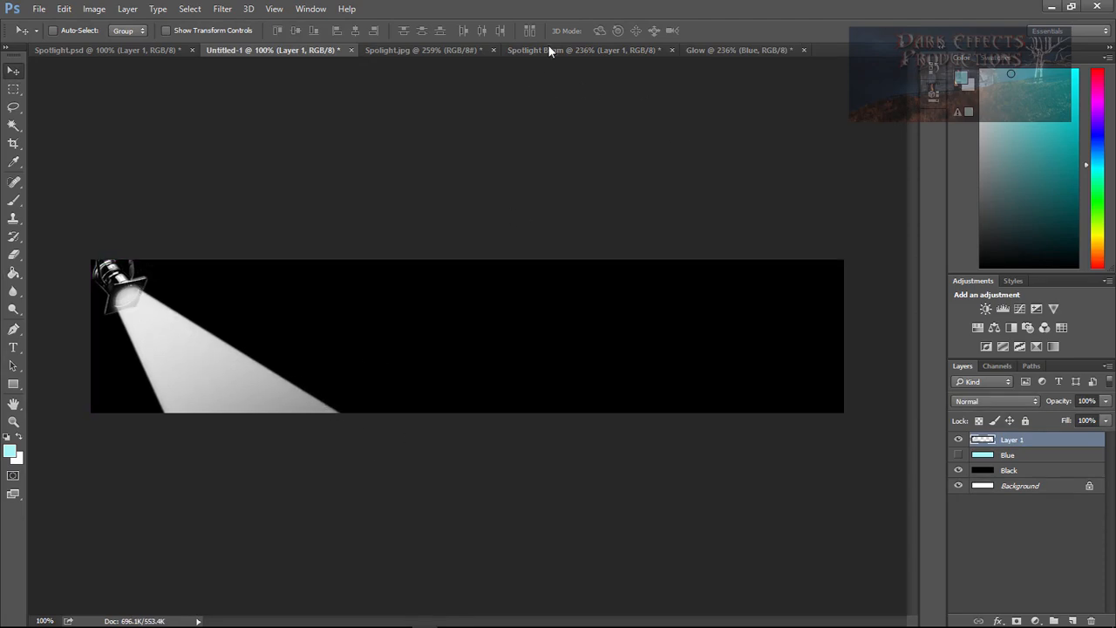
Copy the Green layer from the Glow document into the Untitled-1 banner, placing it over the white spotlight beam.
left_click(740, 50)
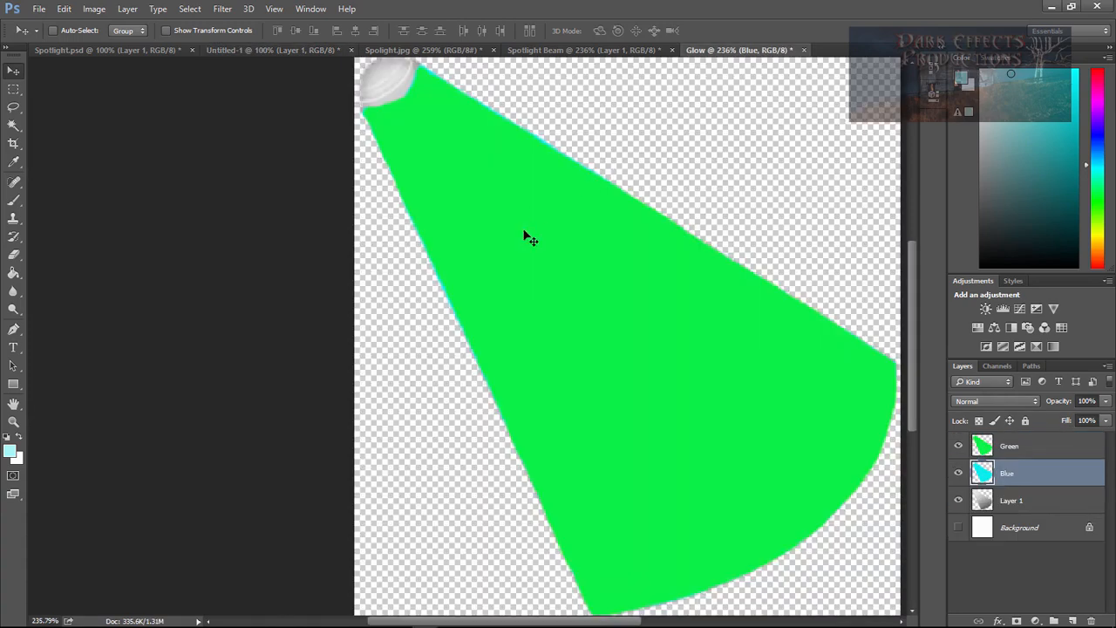
left_click(966, 448)
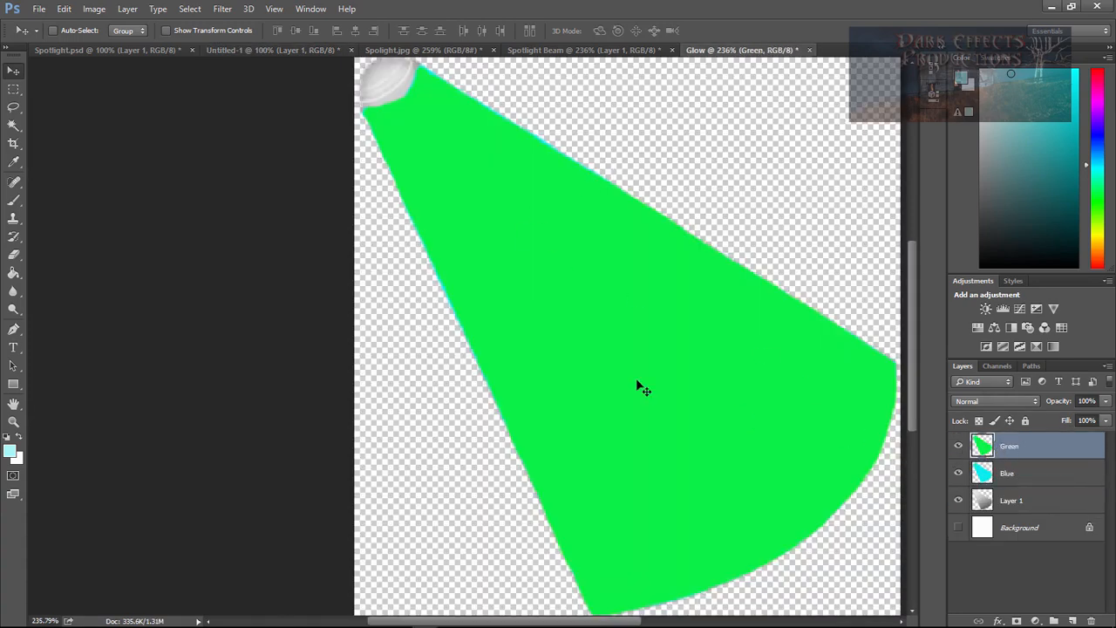
left_click_drag(450, 148, 169, 349)
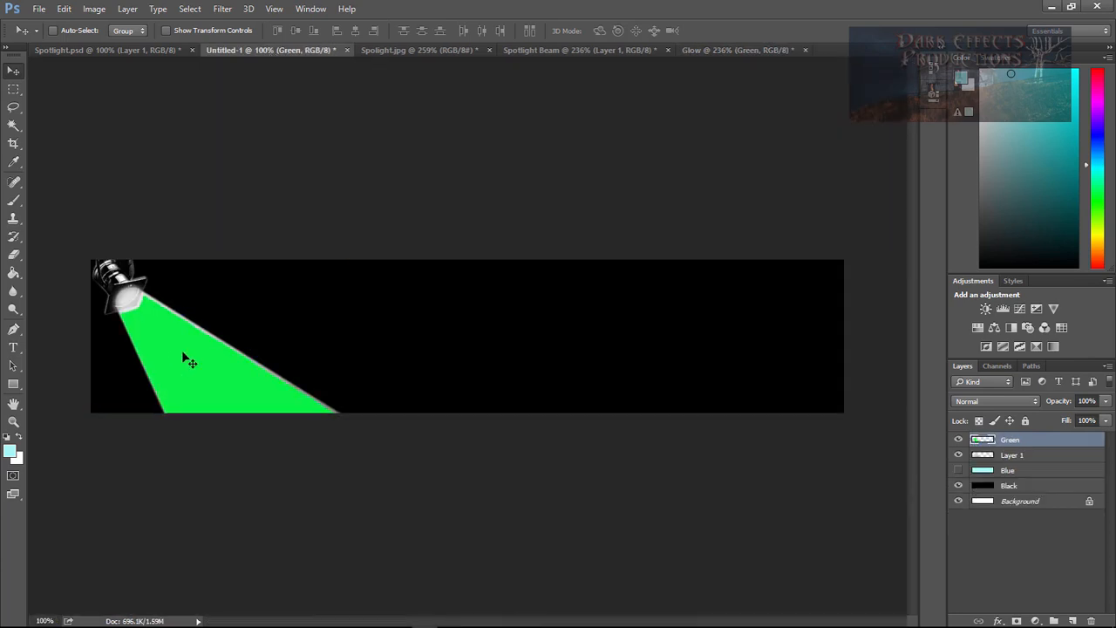
Nudge the Green layer horizontally until its edges line up with the white spotlight beam.
key("Right")
key("Right")
key("Right")
key("Right")
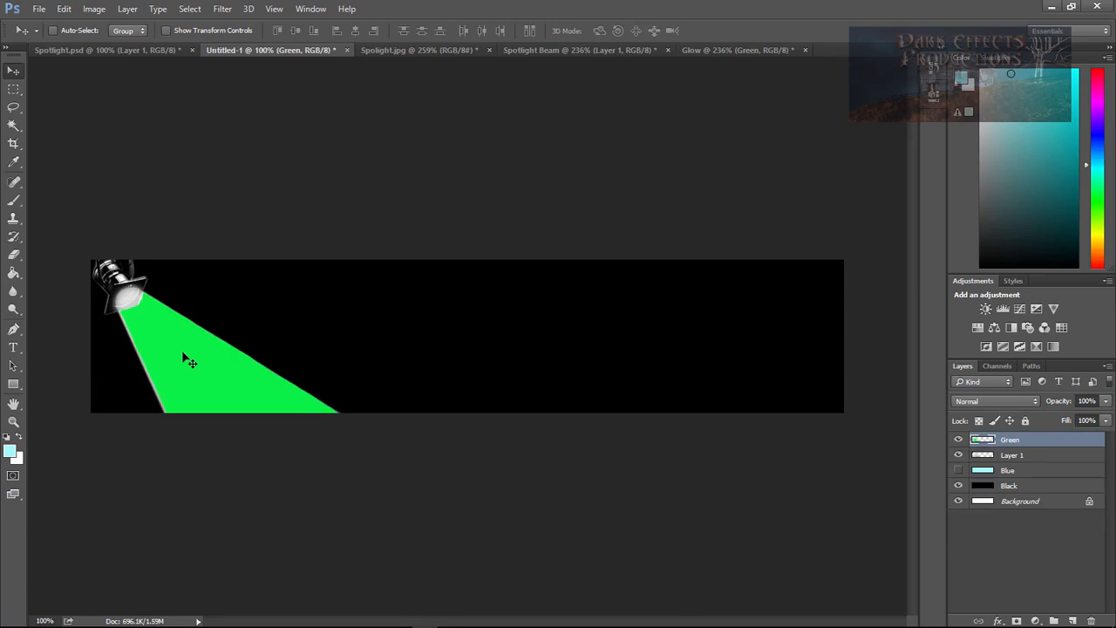
key("Left")
key("Left")
scroll(244, 348, "up", 3)
left_click_drag(490, 621, 455, 620)
key("Left")
key("Left")
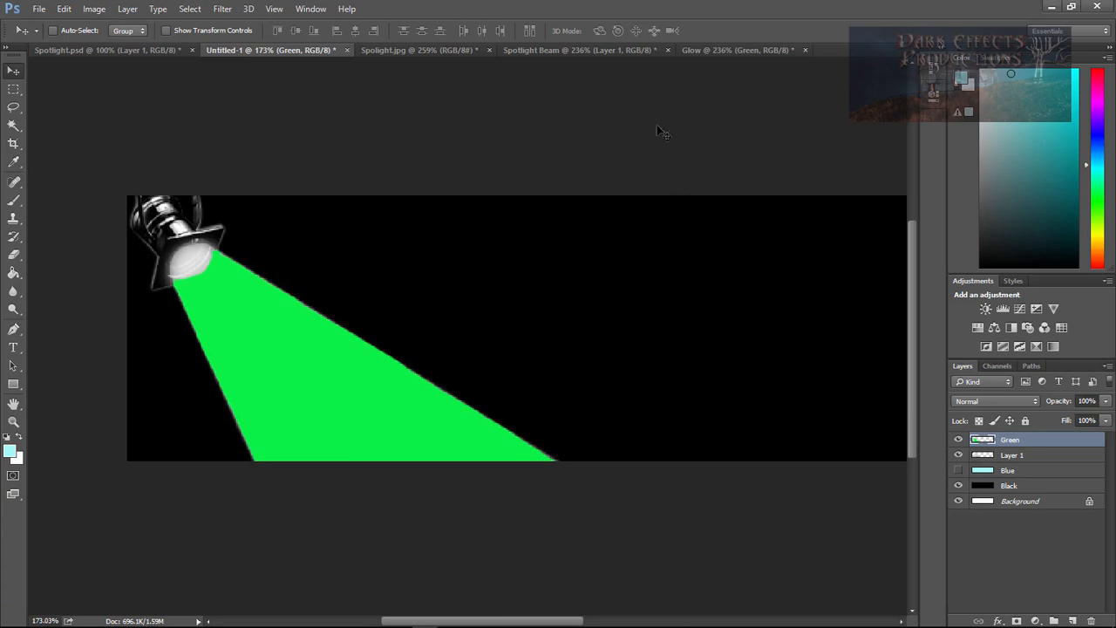
Hide the banner's Green layer and copy the Blue beam layer from the Glow document onto the banner's spotlight beam.
left_click(958, 439)
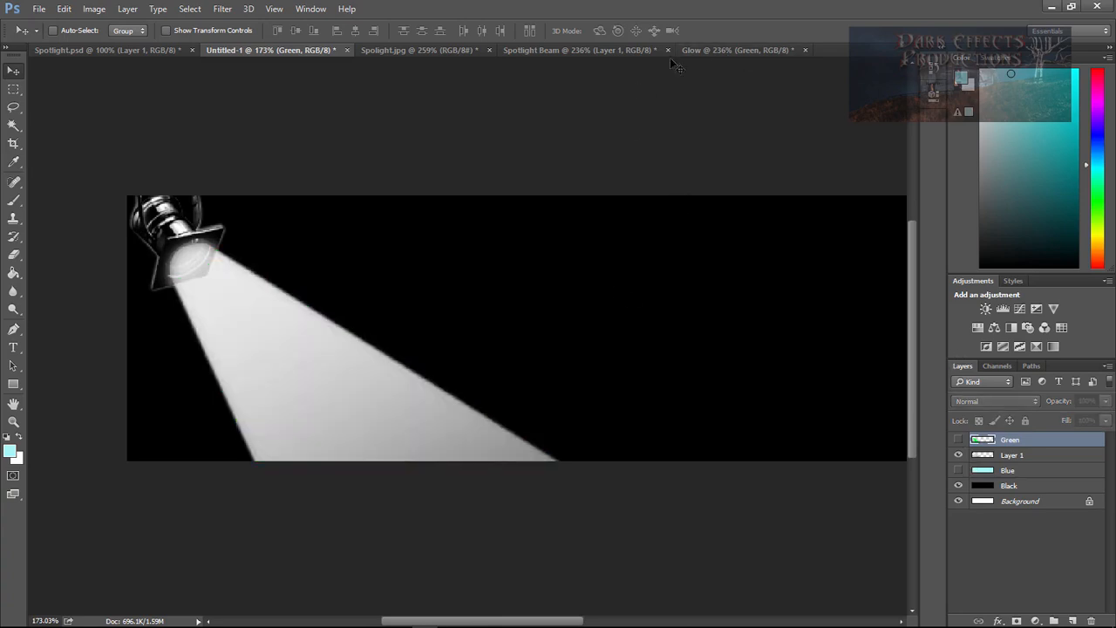
left_click(702, 49)
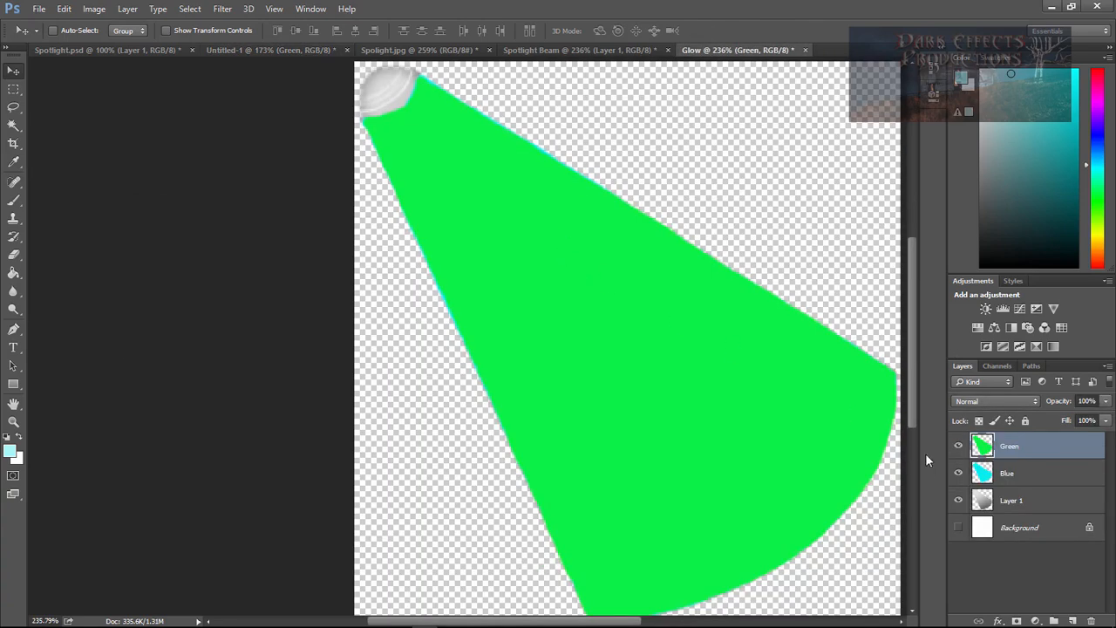
left_click(1007, 475)
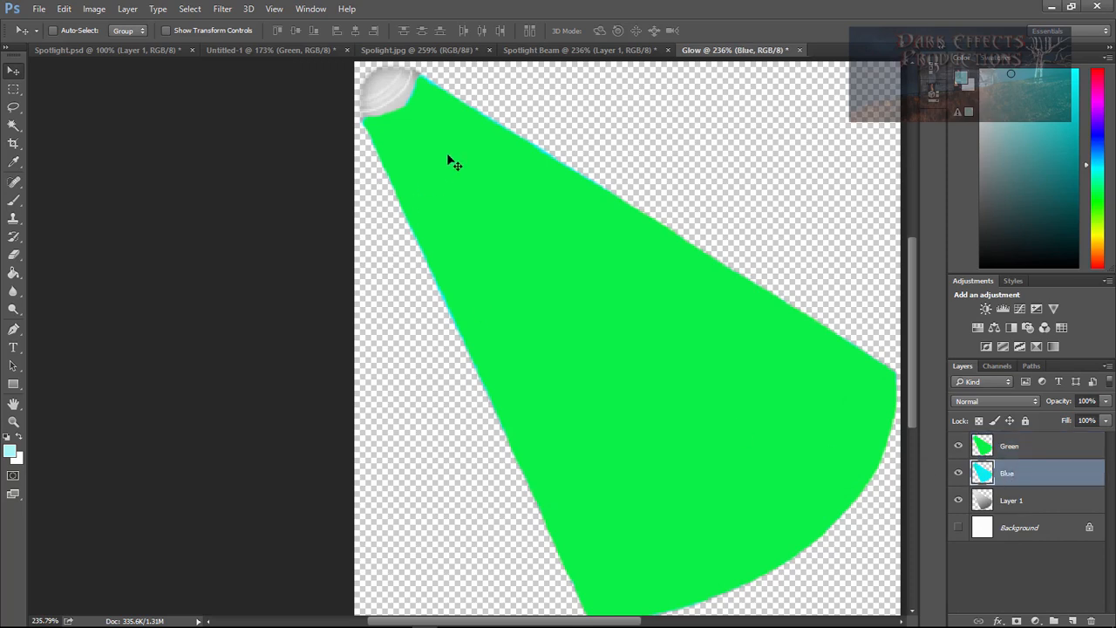
left_click_drag(453, 163, 267, 340)
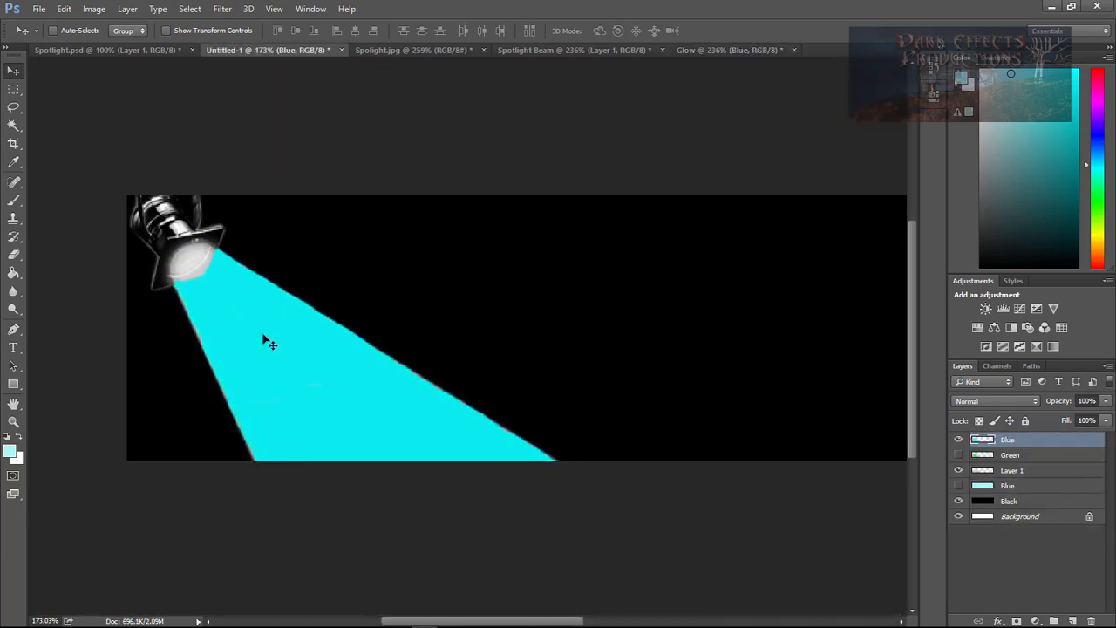
Preview the blinking beam by toggling the Blue and Green beam layers' visibility, leaving both hidden.
left_click(957, 441)
left_click(959, 455)
left_click(959, 445)
left_click(958, 455)
left_click(959, 445)
left_click(959, 455)
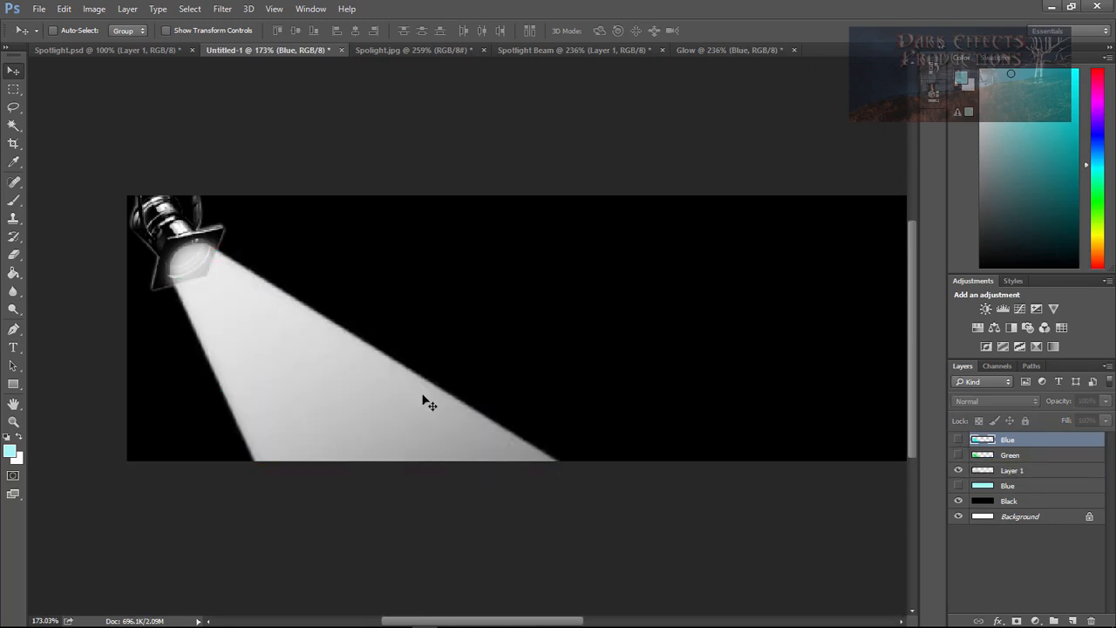
Switch to Spotlight.psd and open its title text for editing to examine the font settings.
left_click(132, 52)
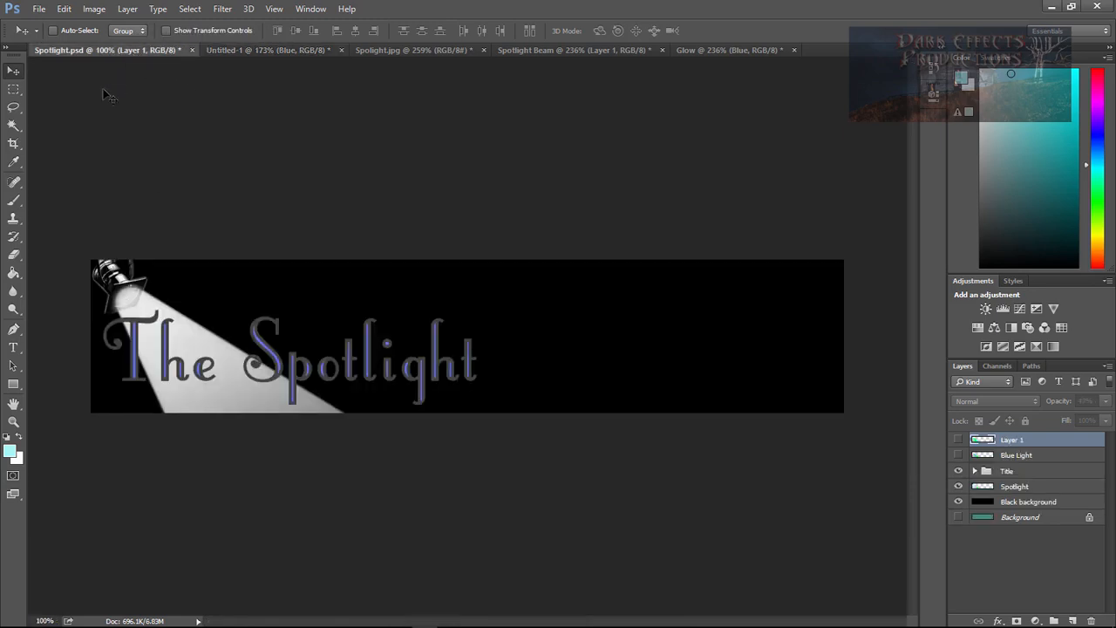
left_click(13, 347)
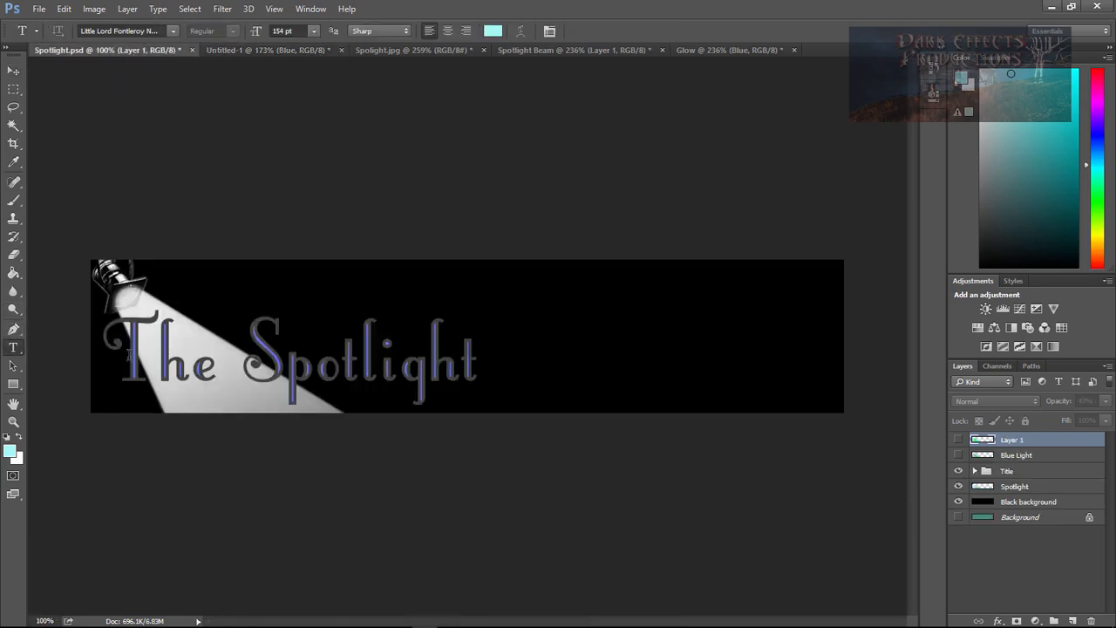
left_click(249, 355)
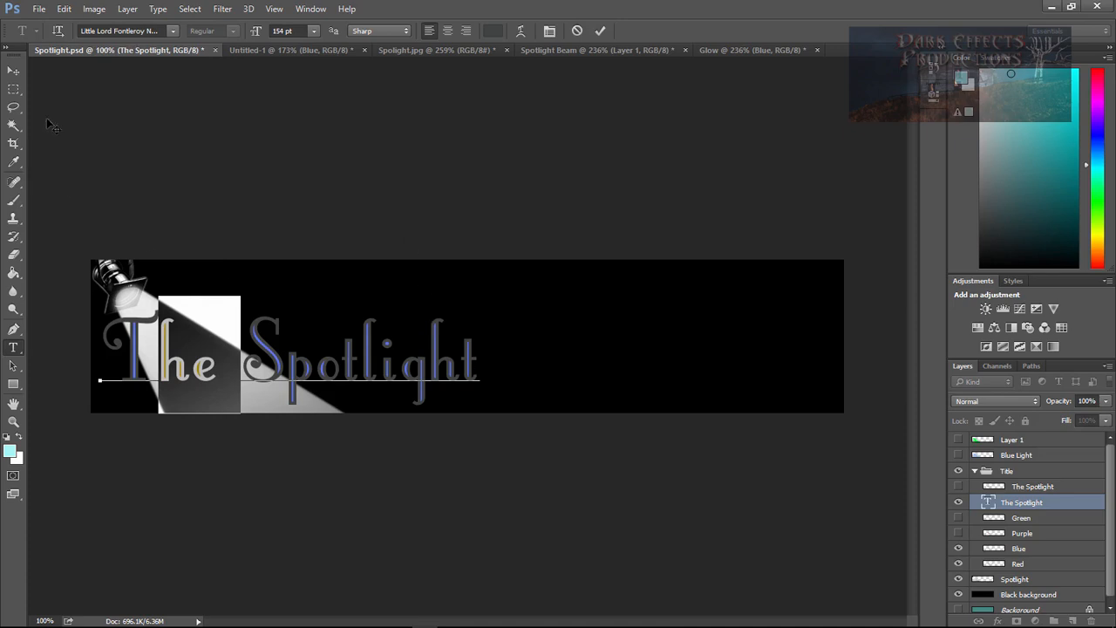
Add "The Spotlight" to the Untitled-1 banner as 154 pt Little Lord Fontleroy text, and position it low across the spotlight beam.
left_click(282, 51)
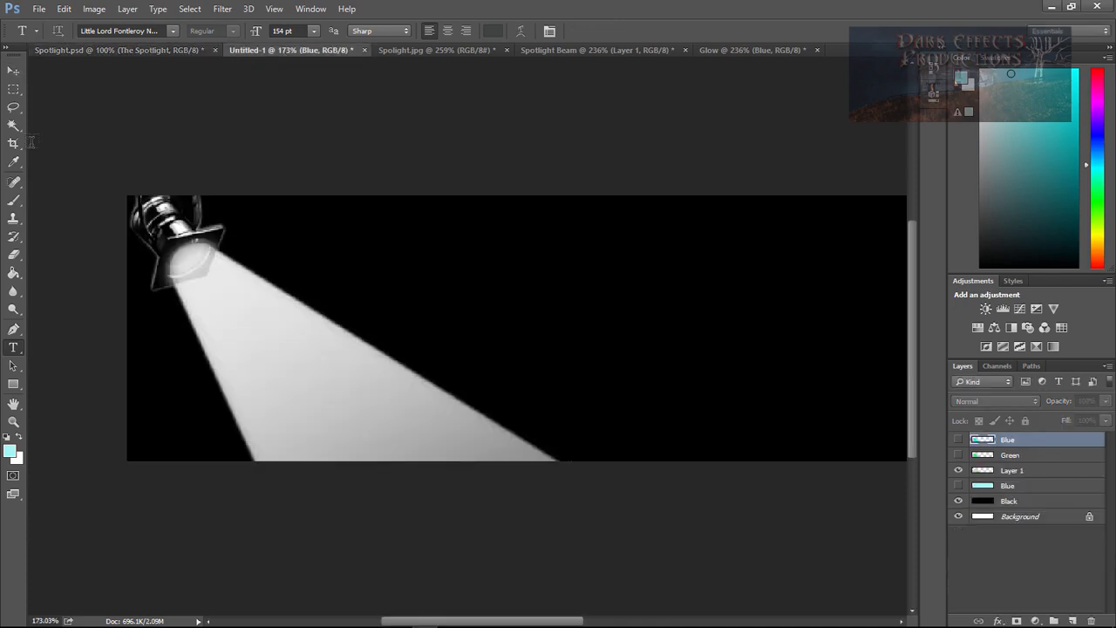
left_click(222, 385)
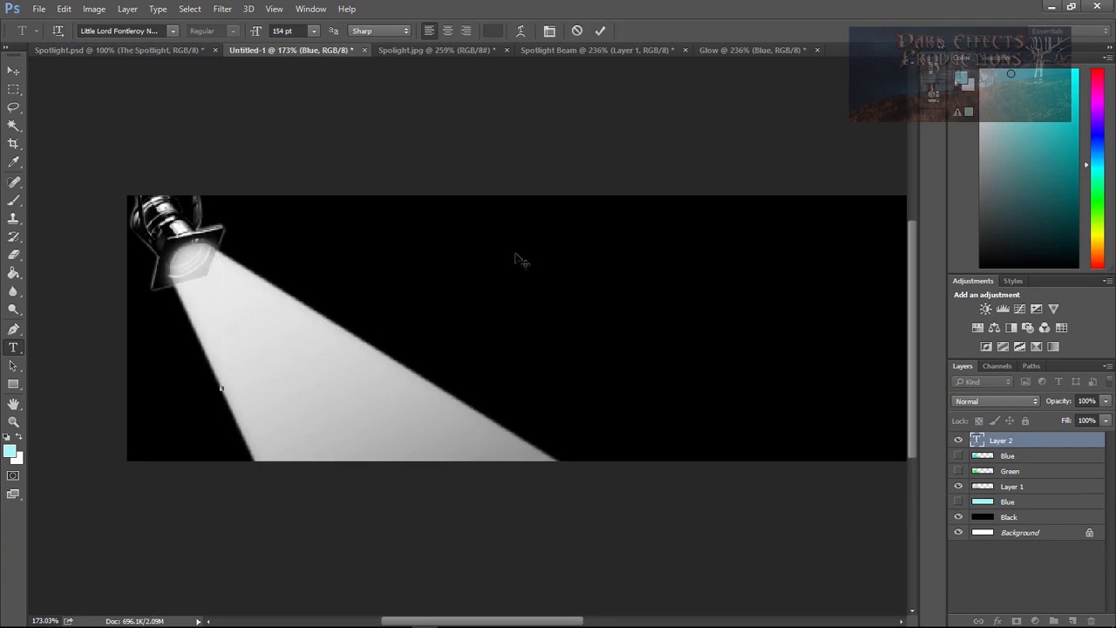
type("The Spo")
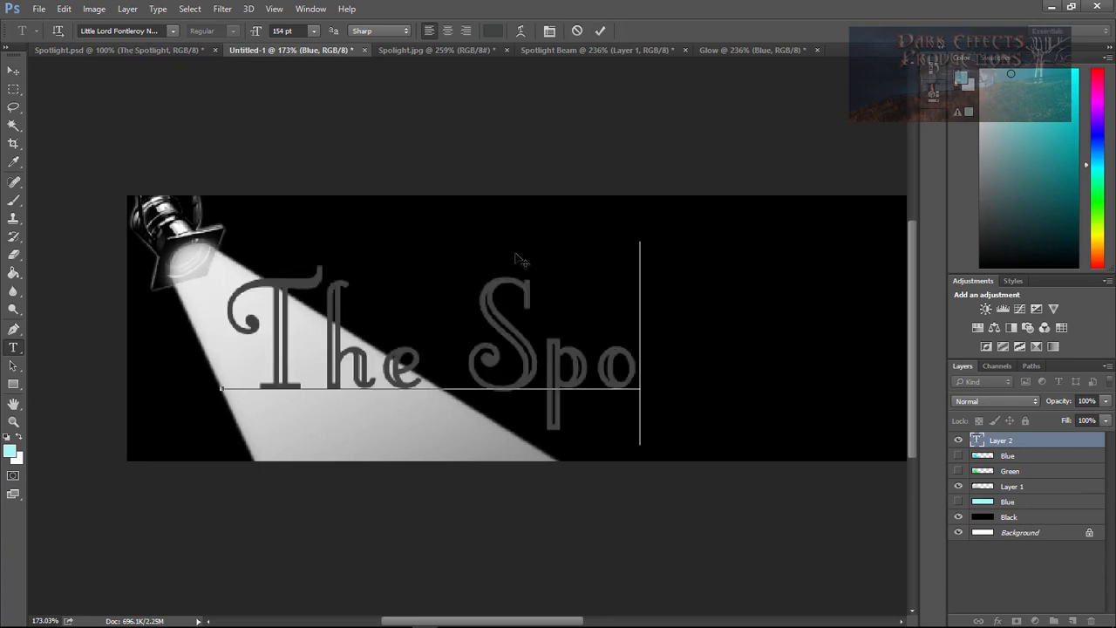
type("tlight")
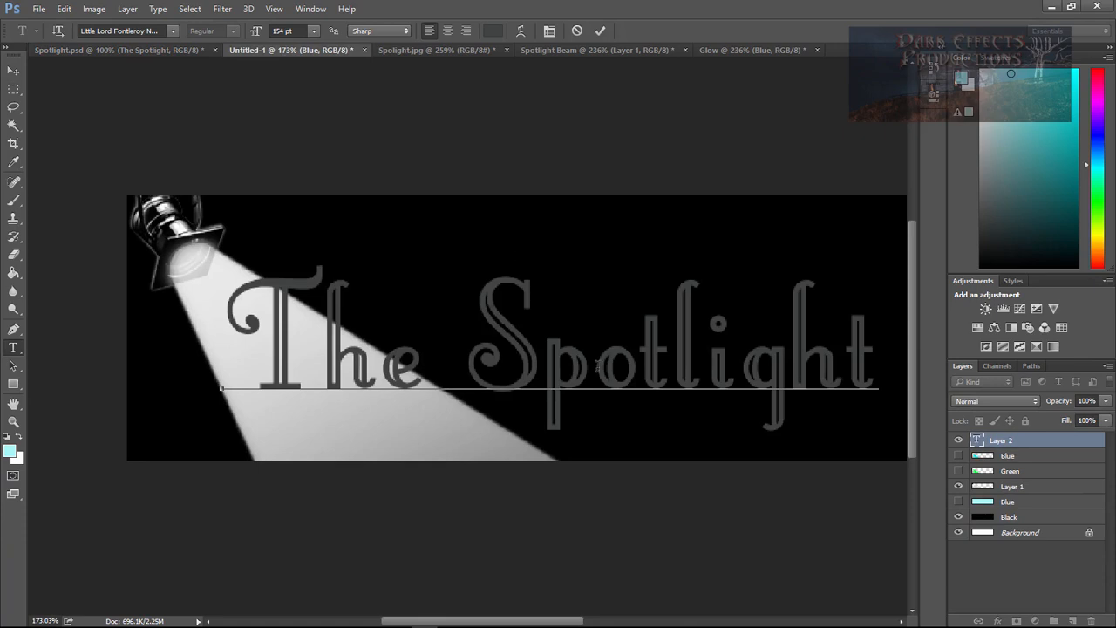
left_click(14, 70)
left_click_drag(628, 367, 547, 384)
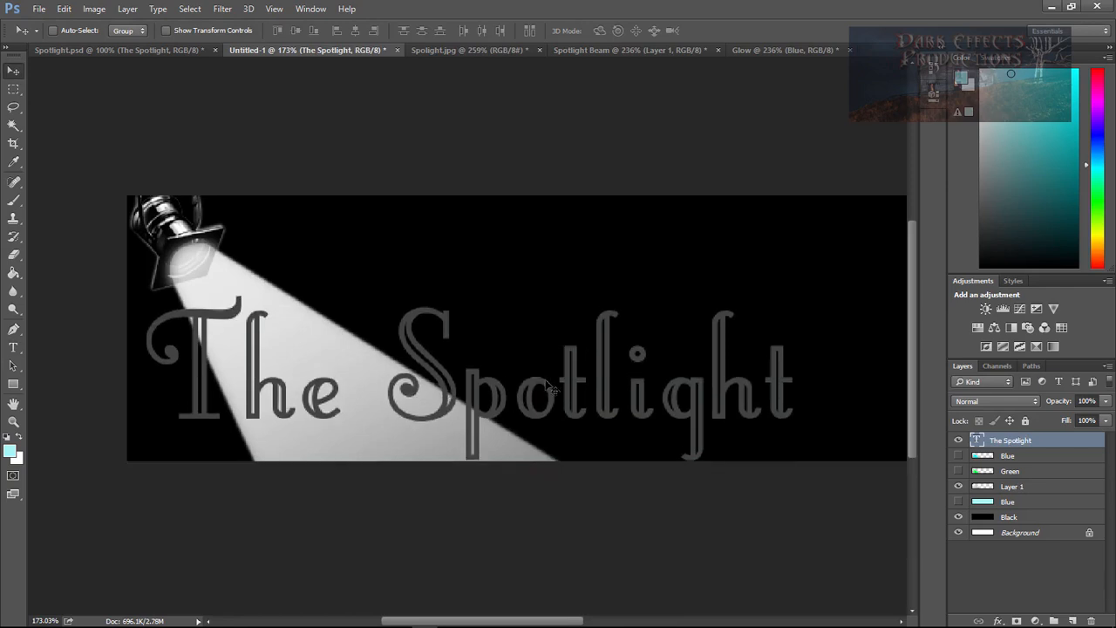
Check the layer structure in Spotlight.psd and put the banner's title text layer into a group named Title.
left_click(172, 50)
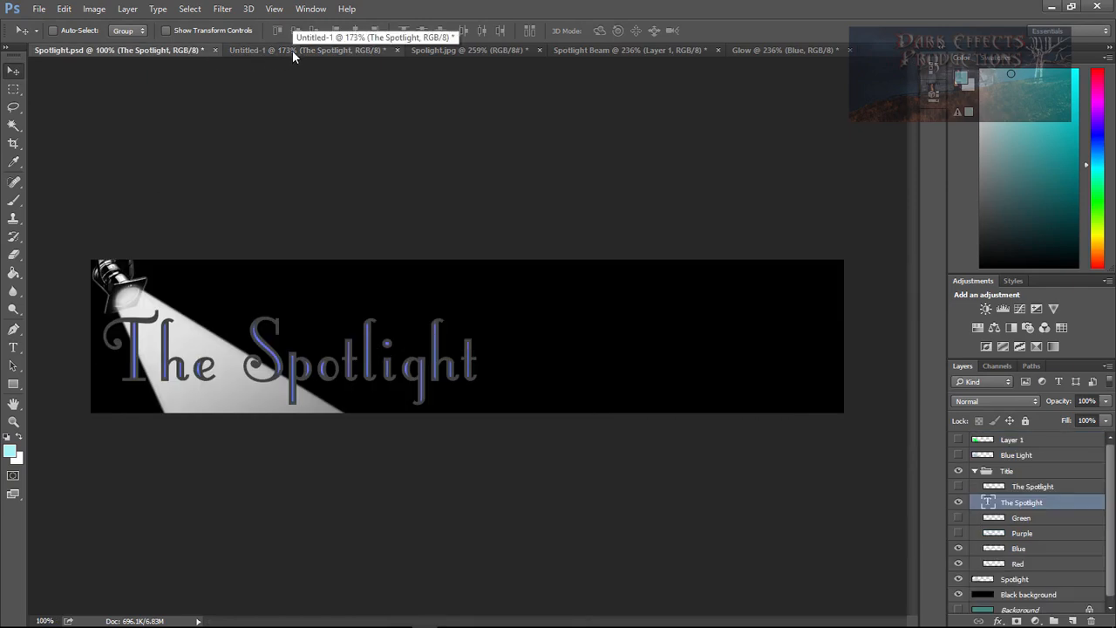
left_click(292, 50)
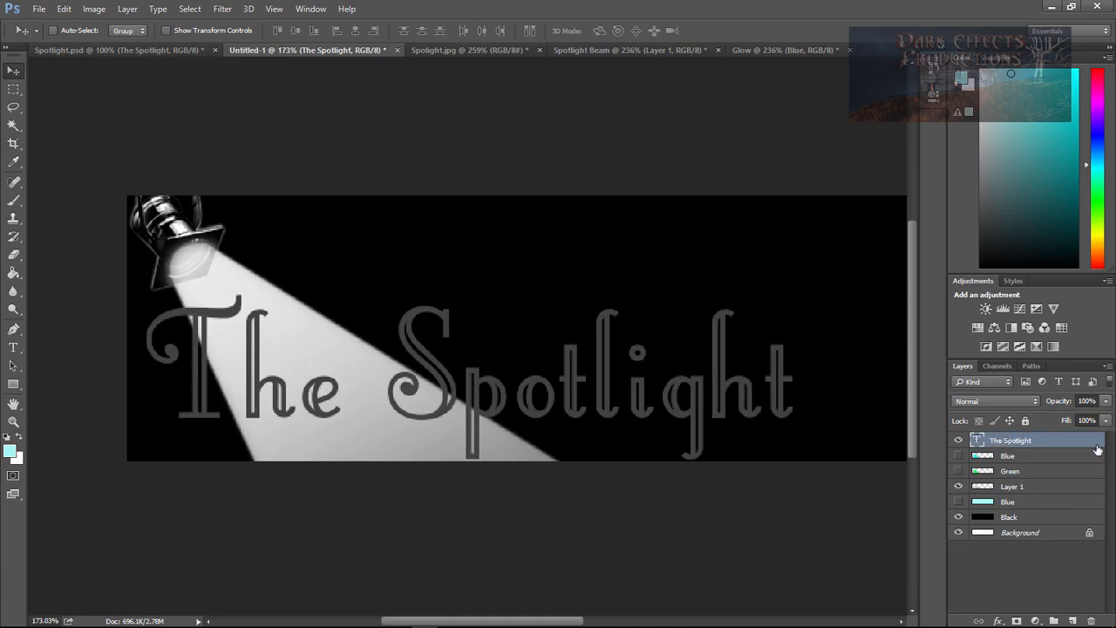
left_click_drag(1013, 441, 1053, 619)
double_click(1011, 441)
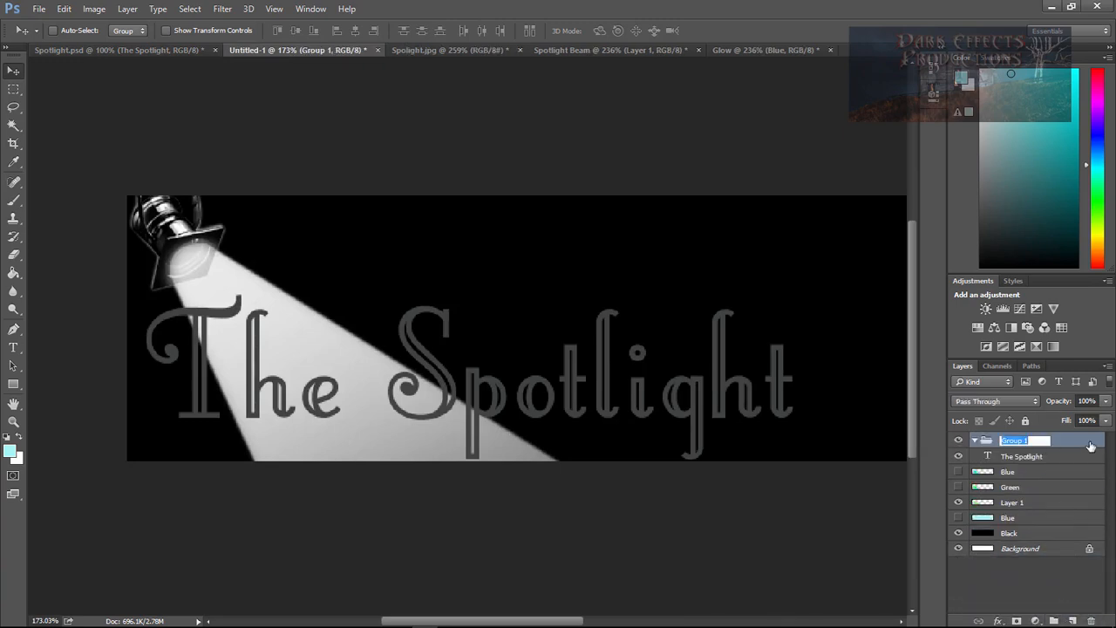
type("Title")
key("Return")
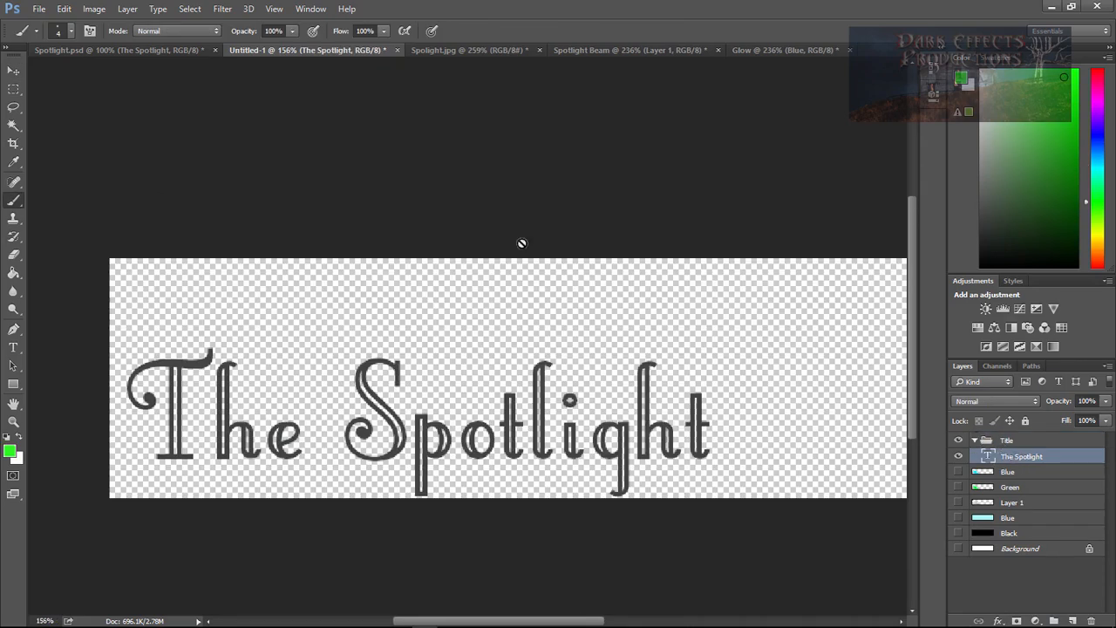
Add a new layer directly below the title text and name it Green.
left_click(1072, 619)
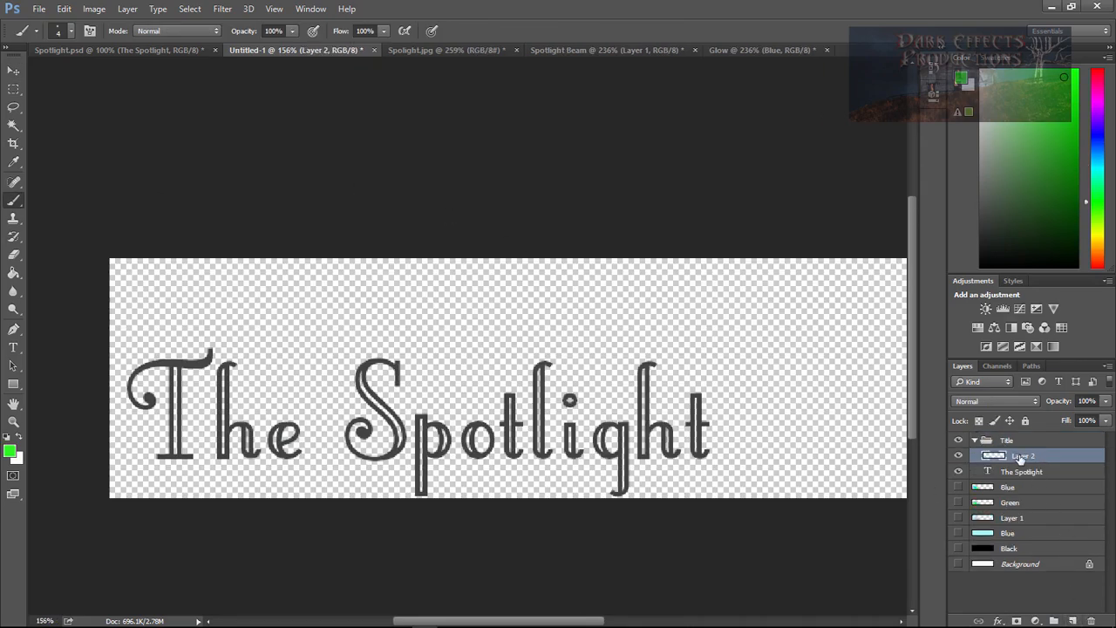
left_click_drag(1020, 457, 1016, 479)
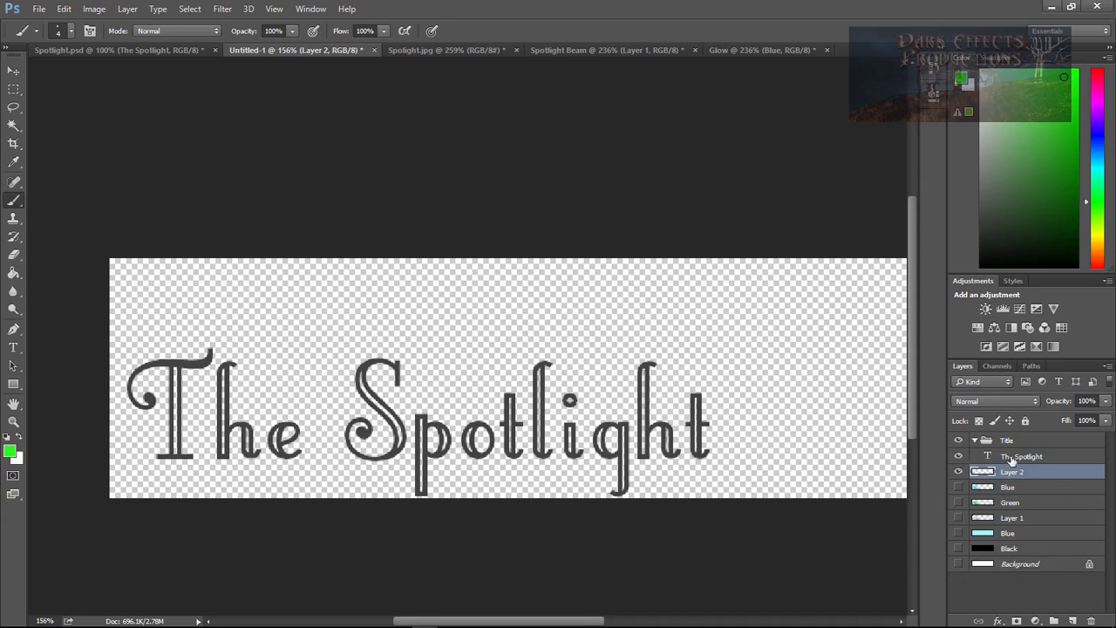
double_click(1039, 470)
type("Green")
key("Return")
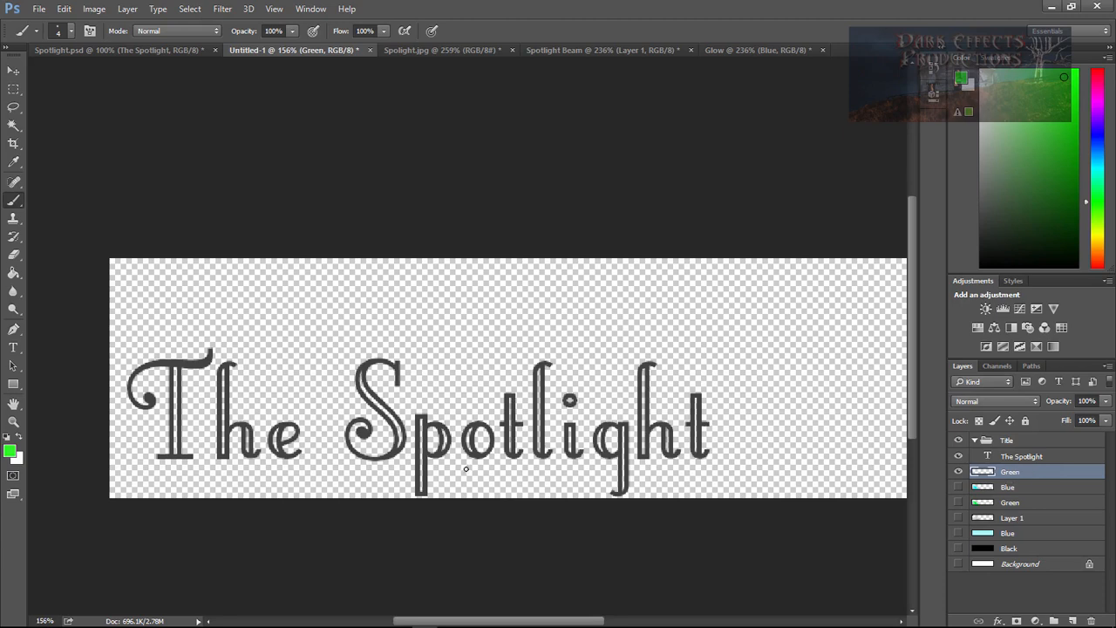
Paint the hollow strokes of the letters "The Spo" green on the Green layer with the 4 px brush.
scroll(332, 453, "up", 3)
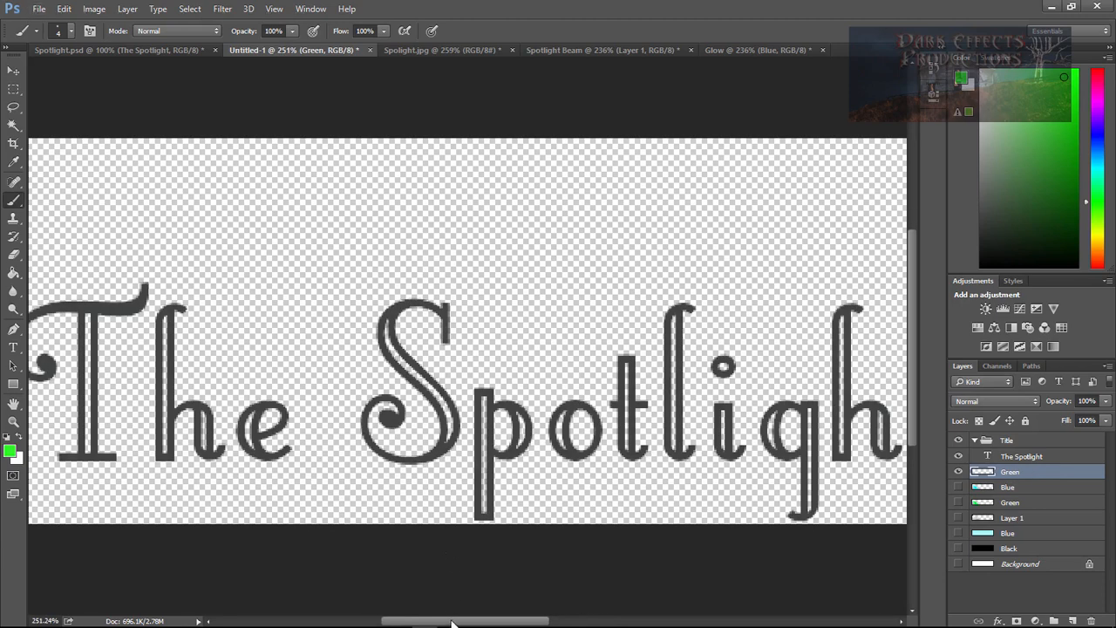
left_click_drag(450, 621, 402, 621)
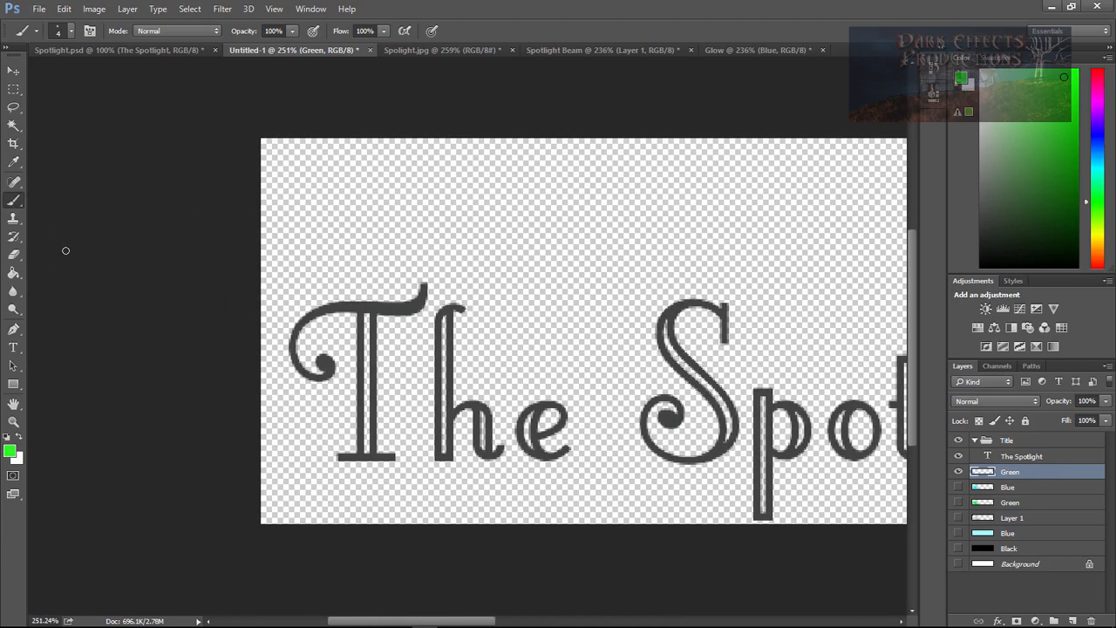
left_click_drag(366, 342, 370, 392)
left_click_drag(370, 436, 368, 455)
left_click_drag(444, 317, 442, 352)
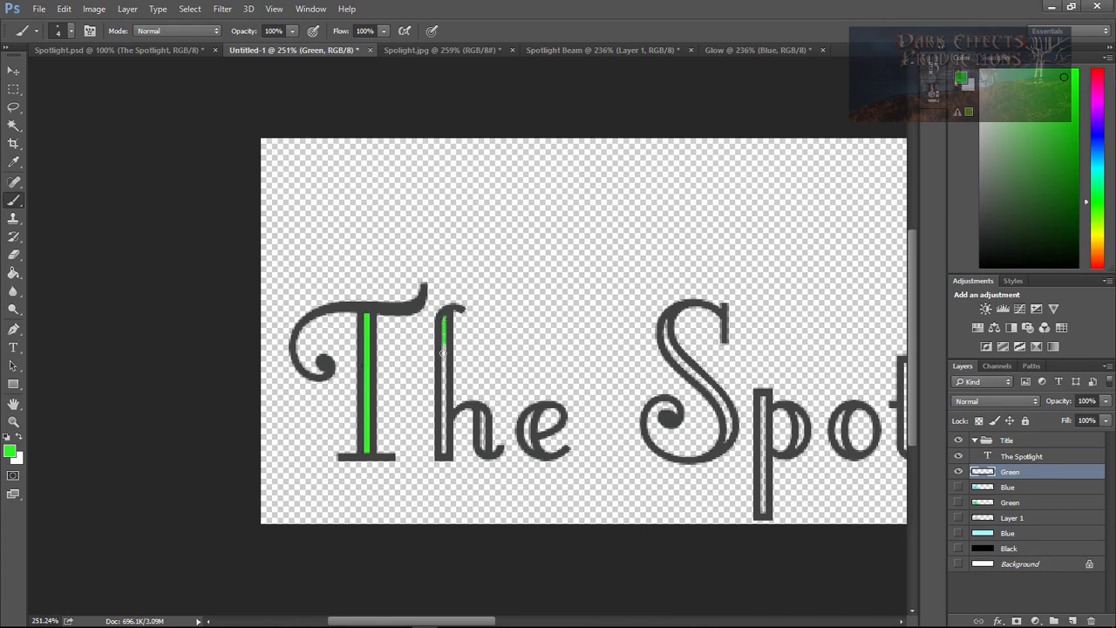
left_click_drag(443, 394, 445, 446)
left_click_drag(480, 413, 482, 448)
left_click_drag(528, 414, 529, 448)
left_click_drag(668, 320, 727, 441)
left_click_drag(764, 397, 764, 512)
left_click_drag(799, 414, 797, 449)
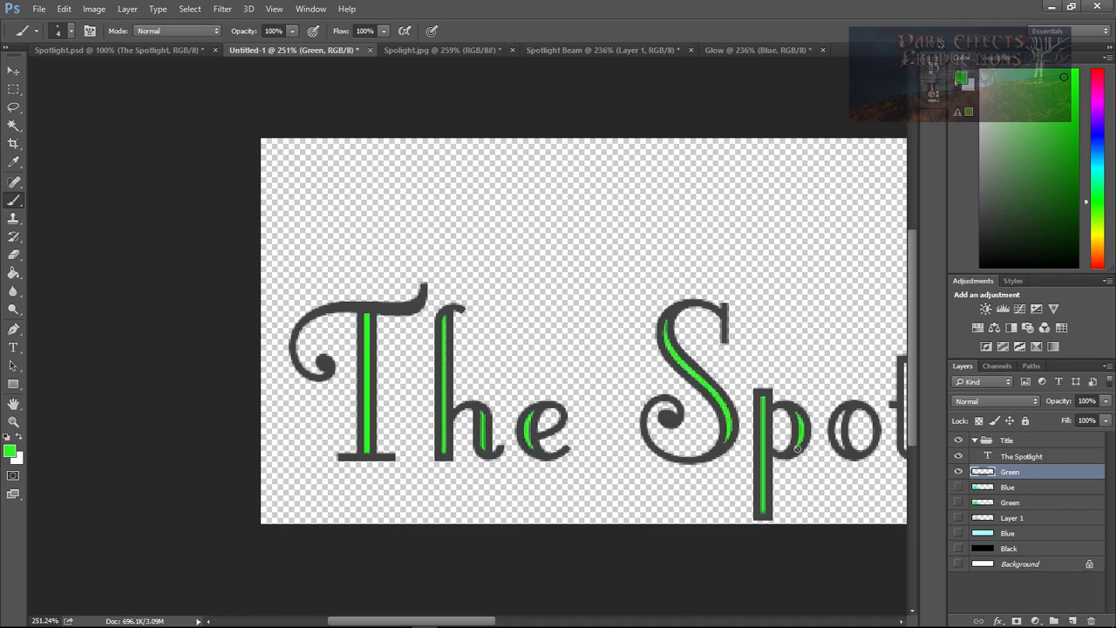
left_click_drag(839, 413, 839, 448)
Paint the hollow strokes of the remaining letters "tlight" green, and hide the Green title layer.
left_click_drag(411, 620, 500, 621)
left_click_drag(444, 363, 443, 440)
left_click_drag(493, 319, 492, 453)
left_click_drag(540, 413, 540, 448)
left_click(541, 367)
left_click_drag(589, 413, 589, 447)
left_click_drag(629, 410, 628, 514)
left_click_drag(660, 318, 660, 450)
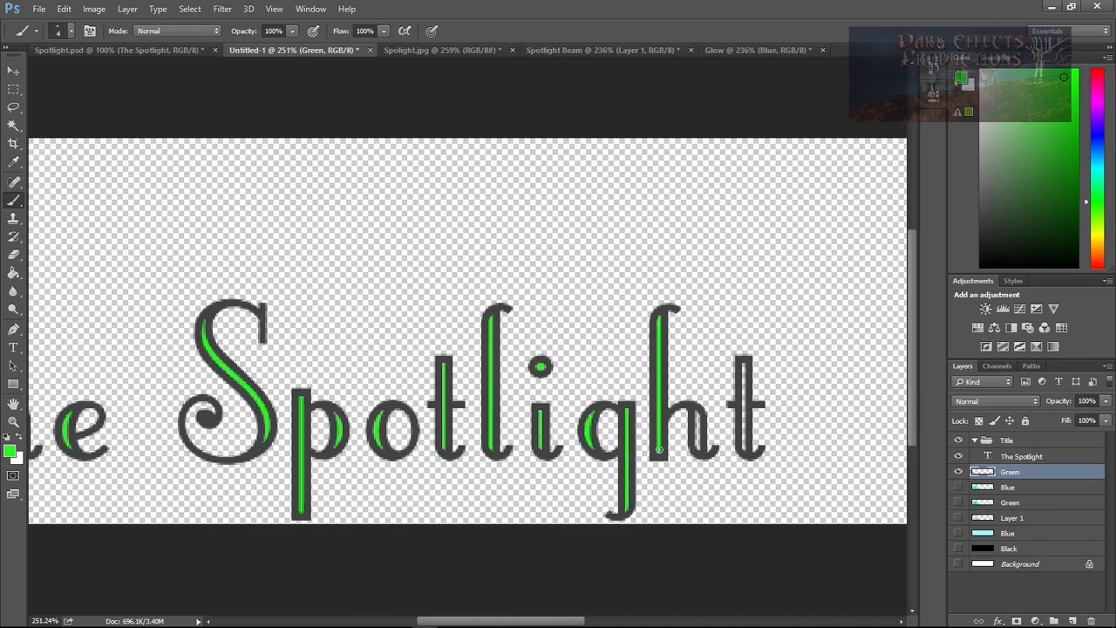
left_click_drag(697, 413, 697, 448)
left_click_drag(741, 364, 741, 451)
left_click_drag(501, 623, 468, 623)
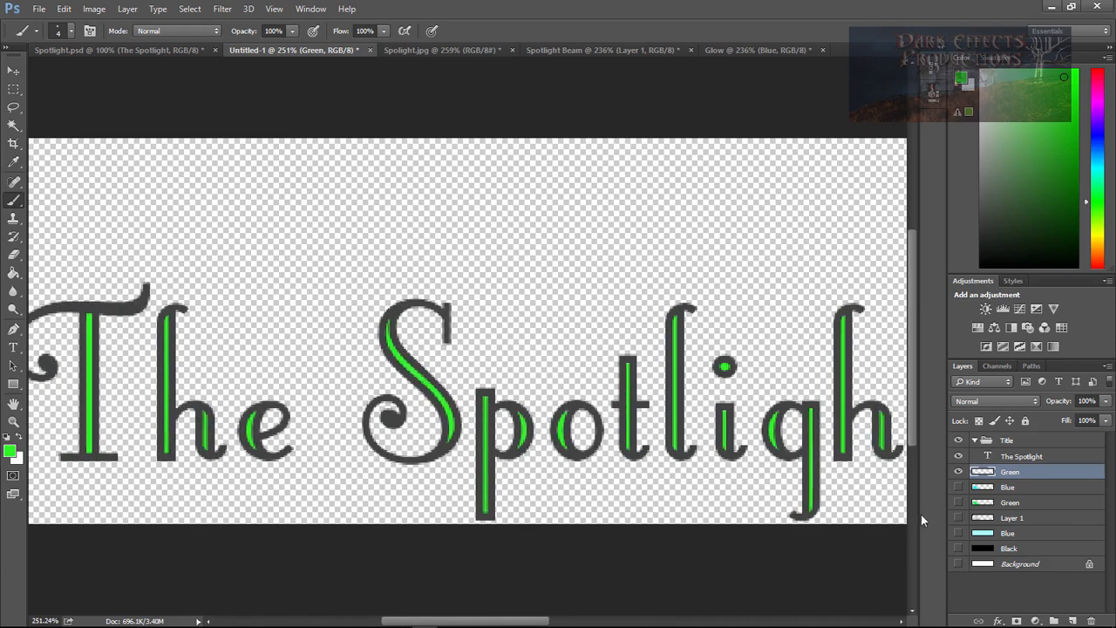
left_click(959, 471)
left_click(958, 486)
left_click(1002, 486)
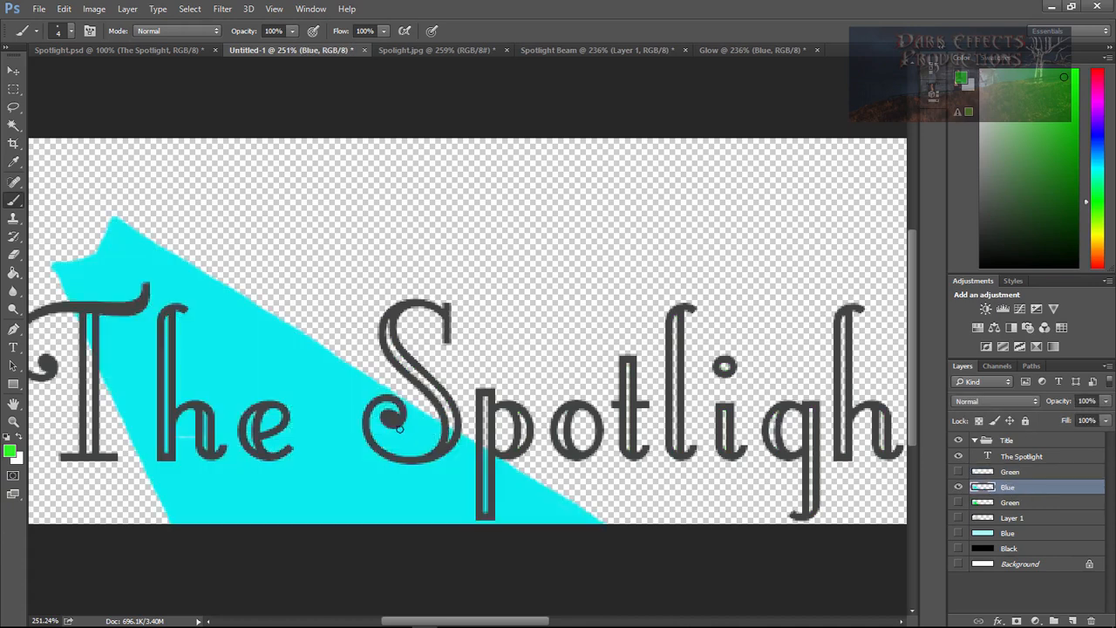
left_click(958, 487)
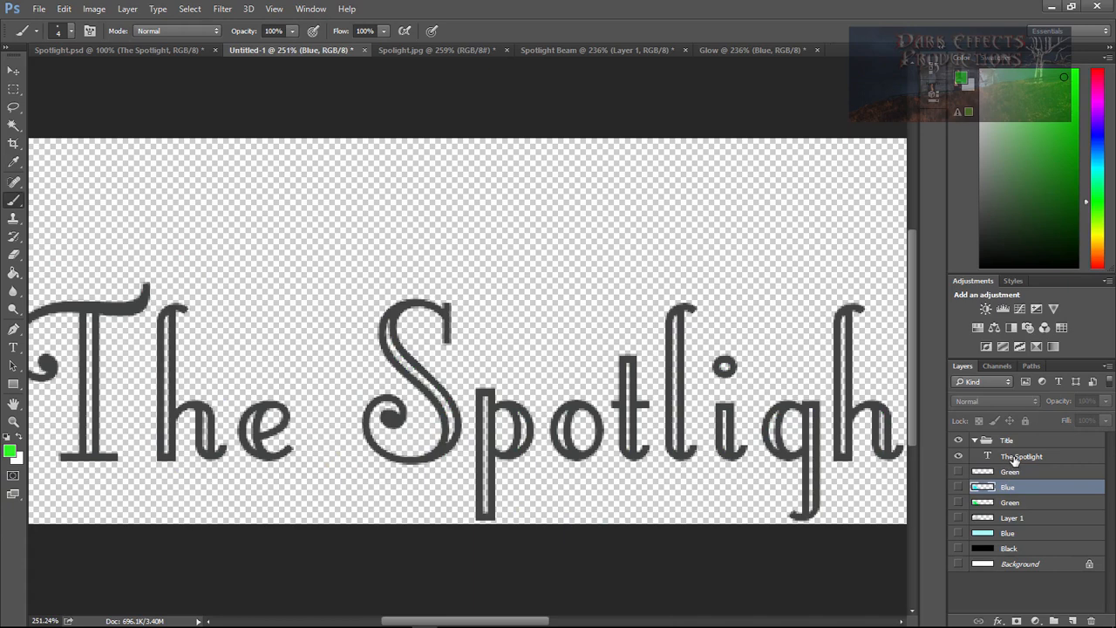
Move the Green layer with the painted letter fills into the Title group, below the title text.
left_click(1009, 472)
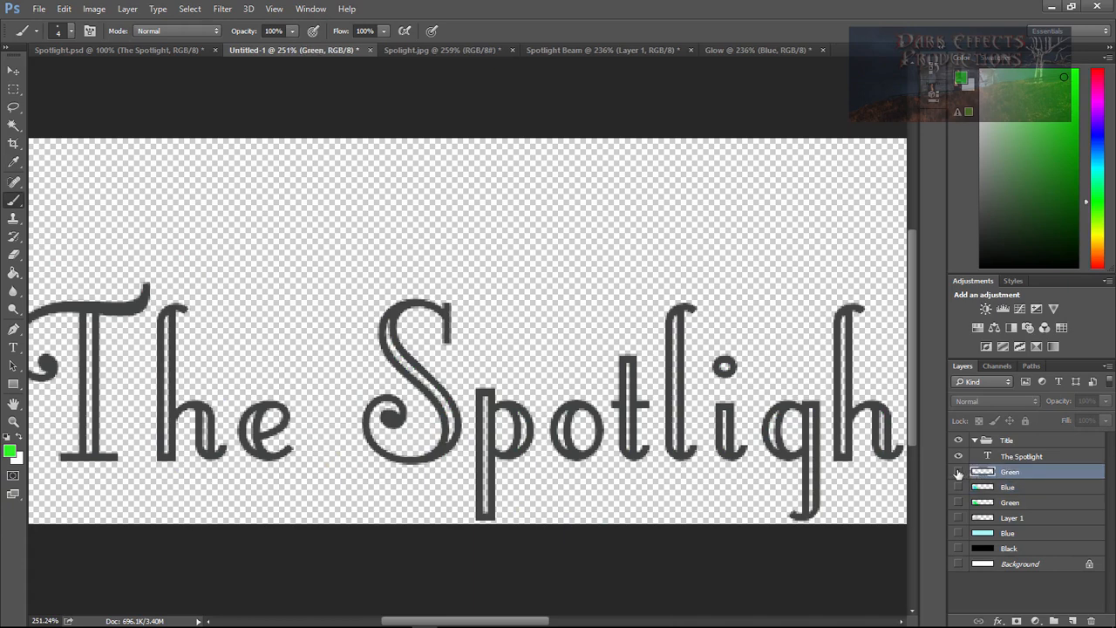
left_click_drag(992, 471, 1032, 475)
left_click(974, 440)
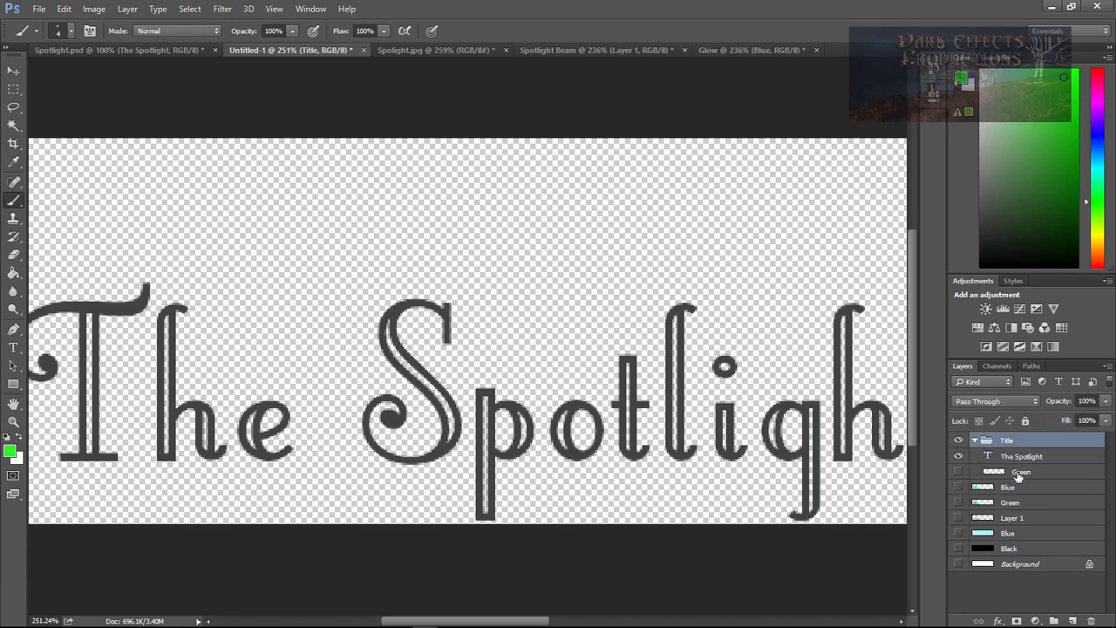
Group the Blue and Green beam layers together and name the group Beams.
left_click(987, 490)
left_click(983, 520, "ctrl")
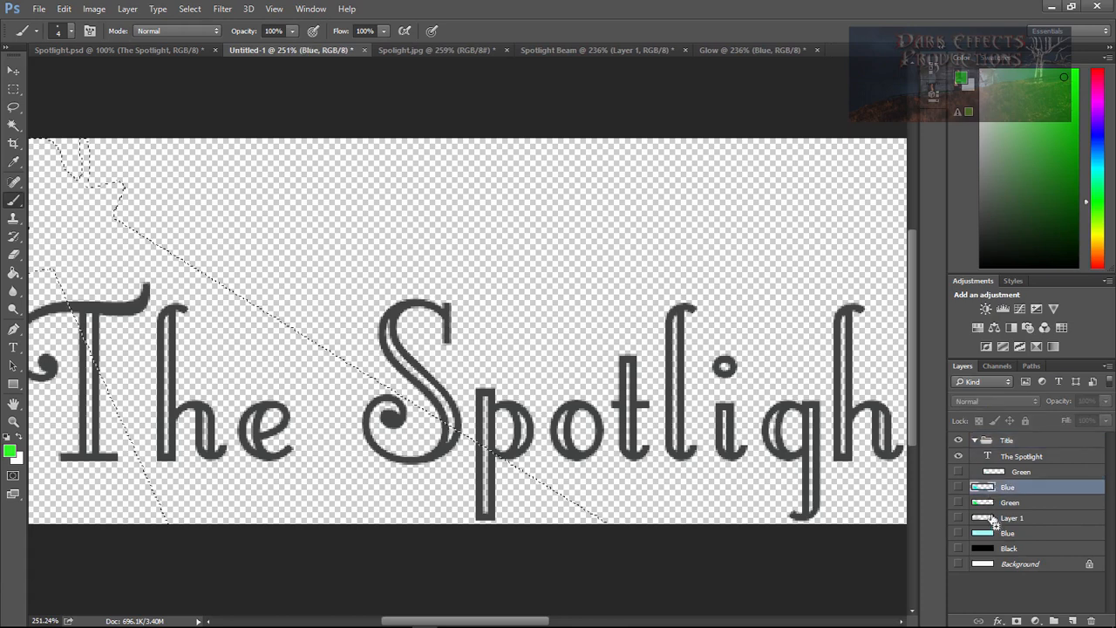
left_click(1011, 518)
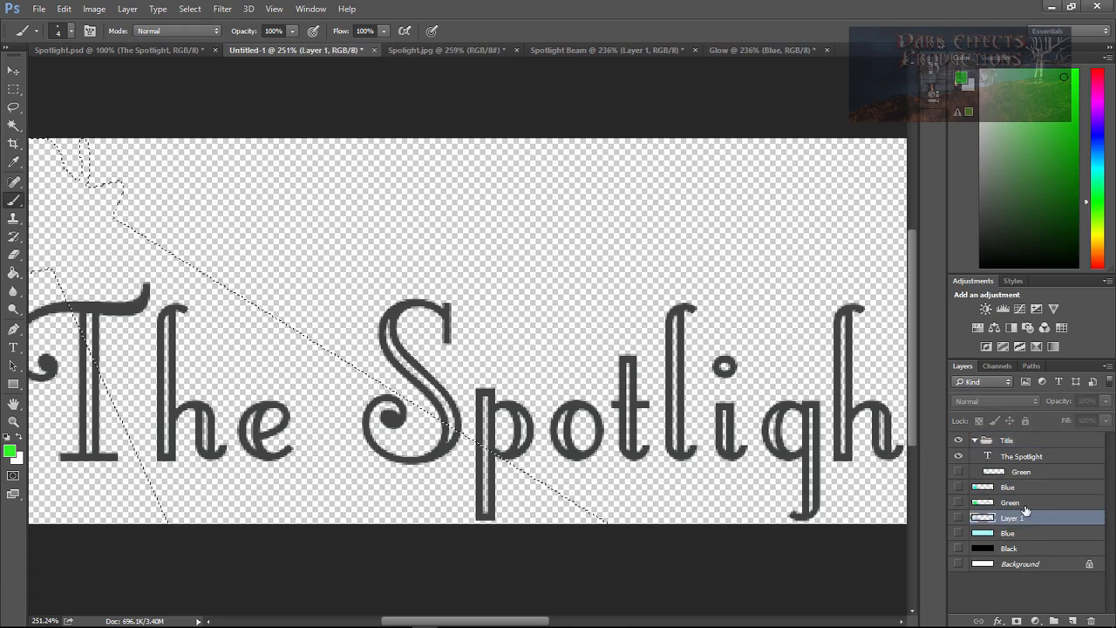
left_click(1011, 503)
left_click(1013, 488, "shift")
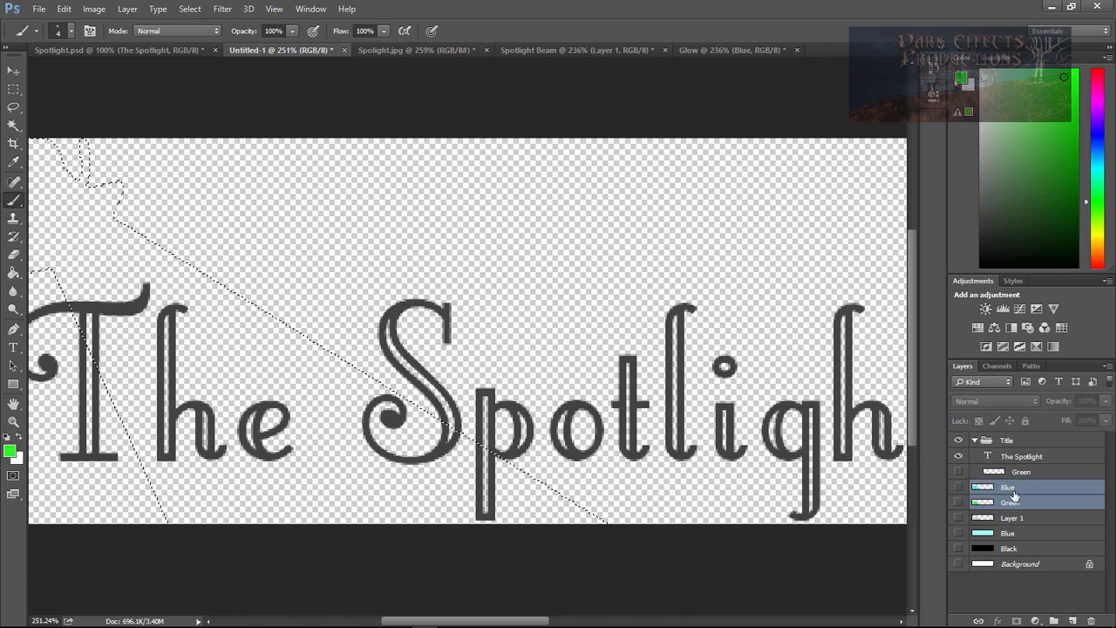
left_click_drag(1013, 495, 1055, 619)
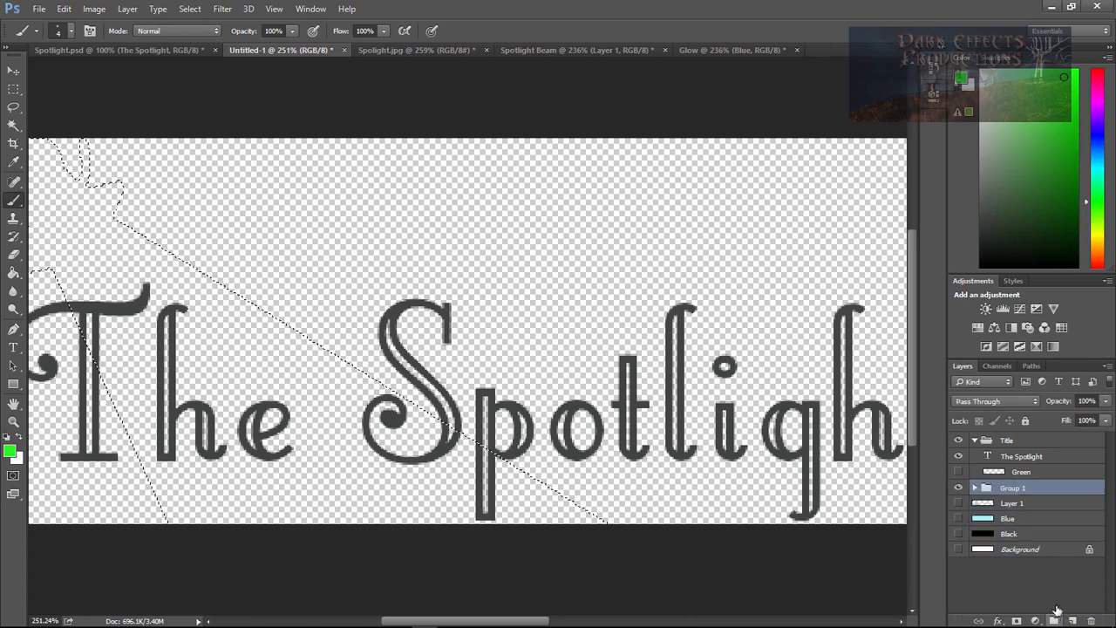
double_click(1011, 488)
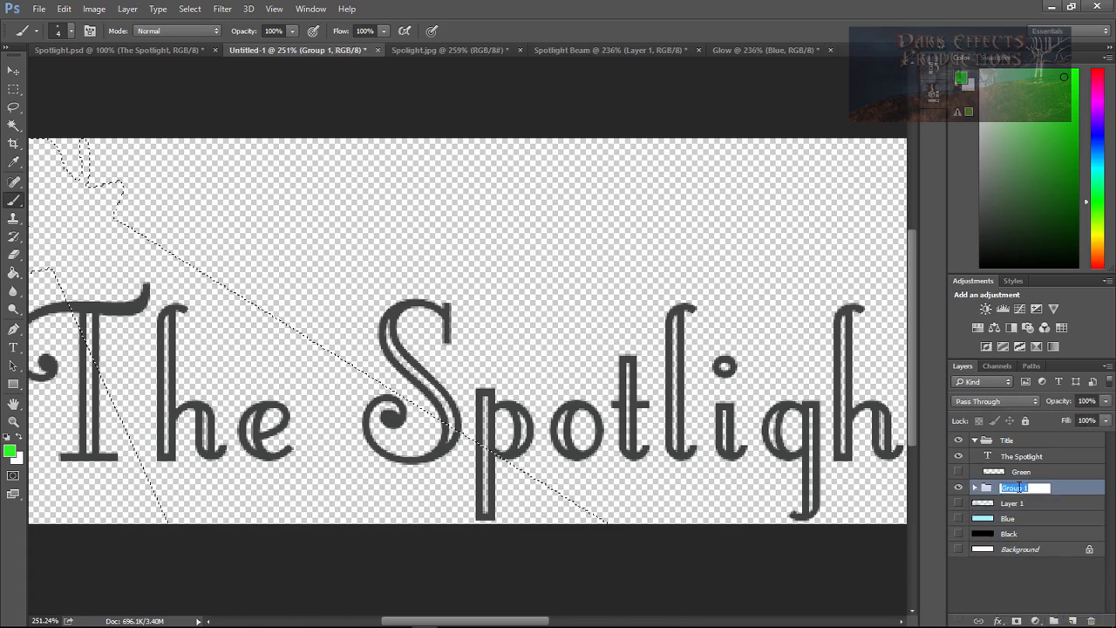
type("Beams")
key("Return")
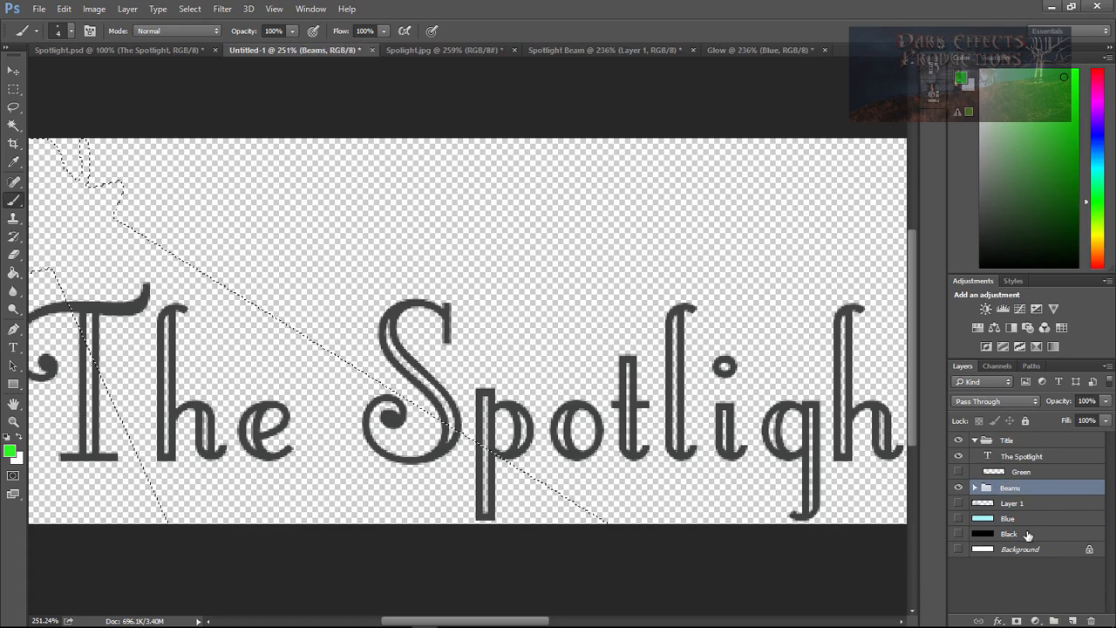
Add a new layer at the bottom of the Title group, below Green, and name it Blue.
left_click(1006, 443)
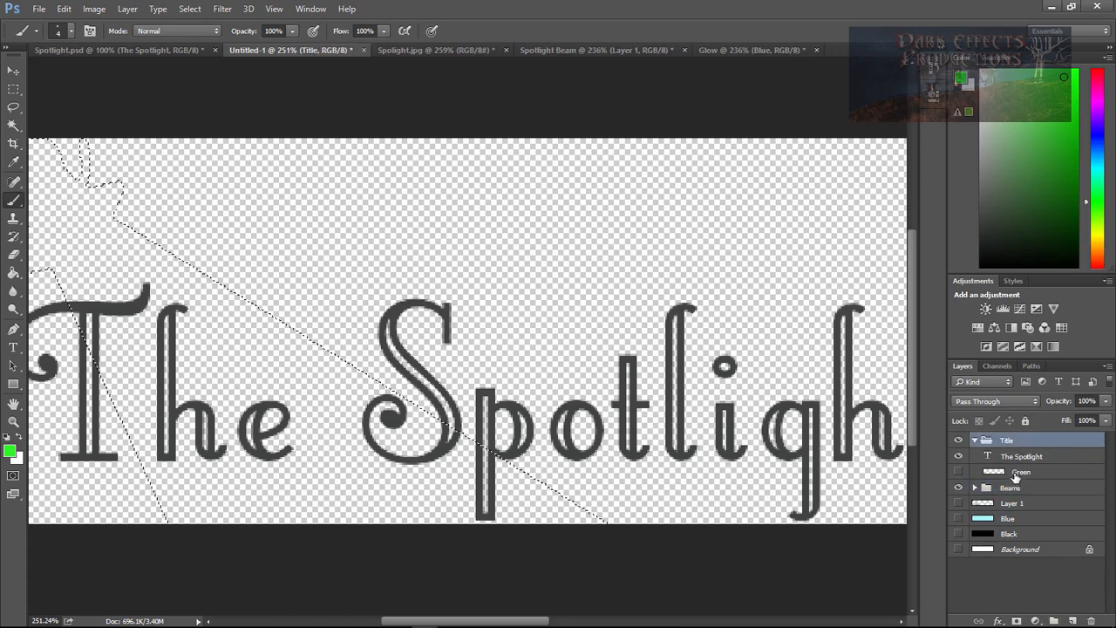
left_click(1073, 621)
left_click_drag(1010, 458, 1014, 499)
double_click(1027, 488)
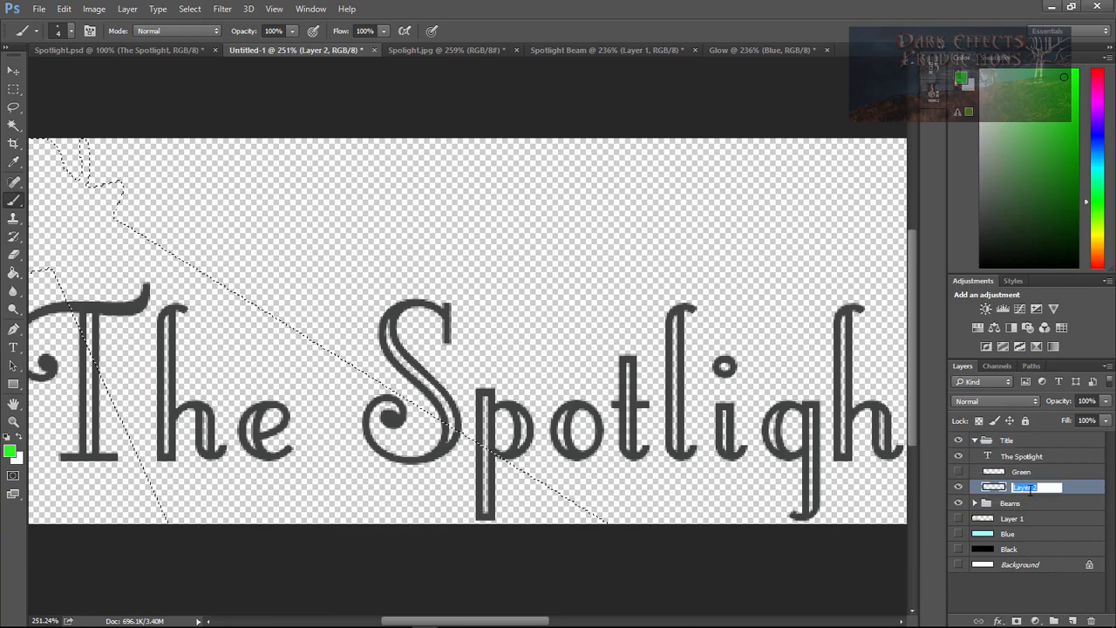
type("Blue")
key("Return")
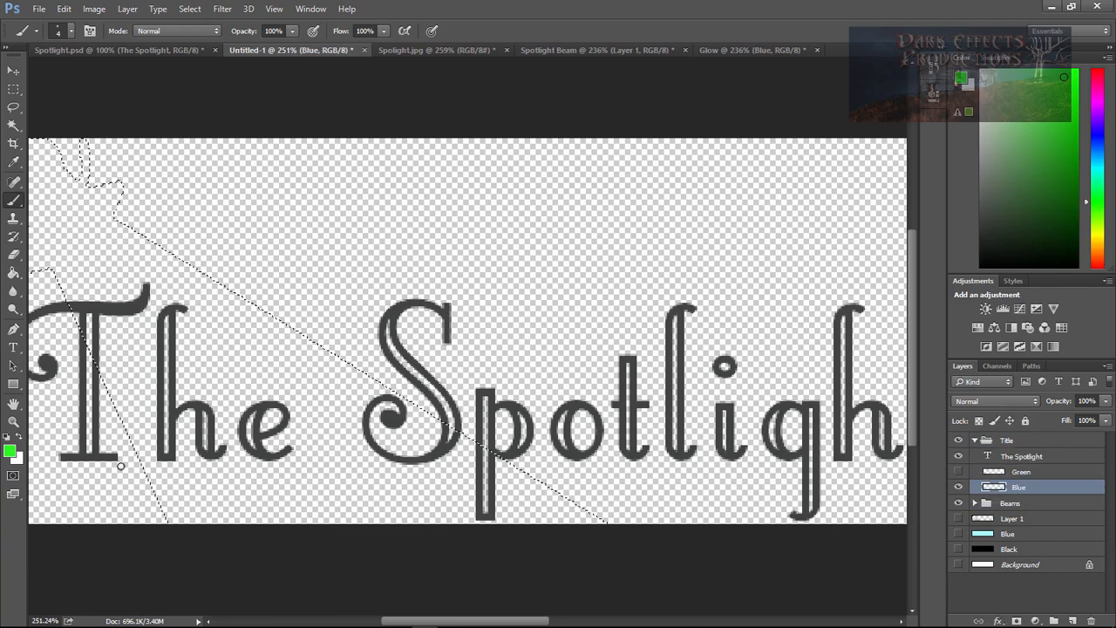
Set the foreground colour to blue, 3196eb.
left_click(10, 450)
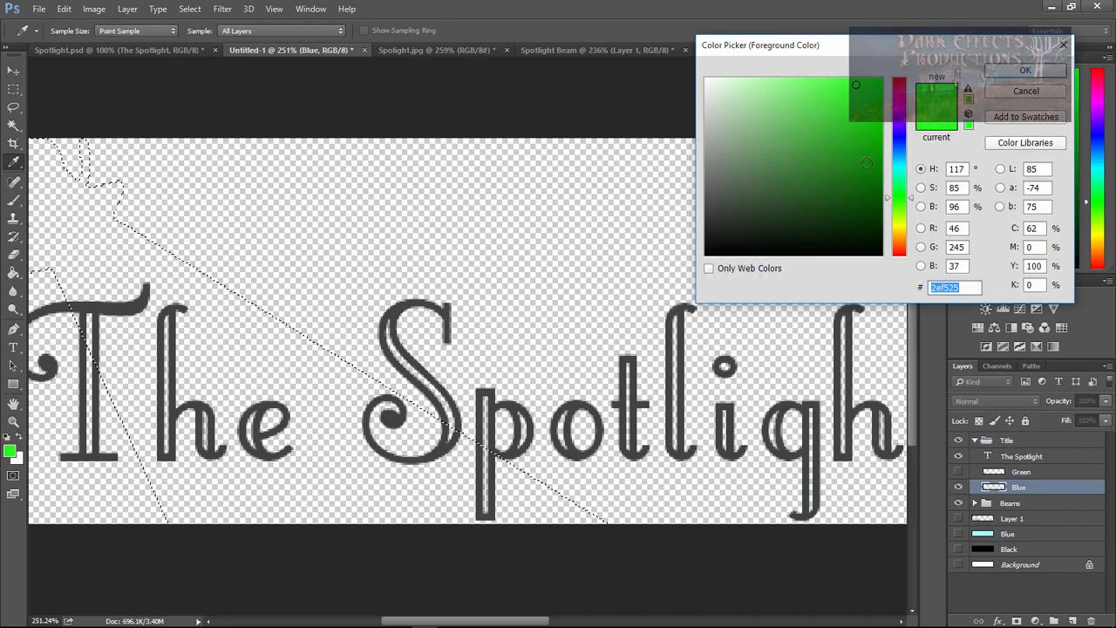
left_click(902, 167)
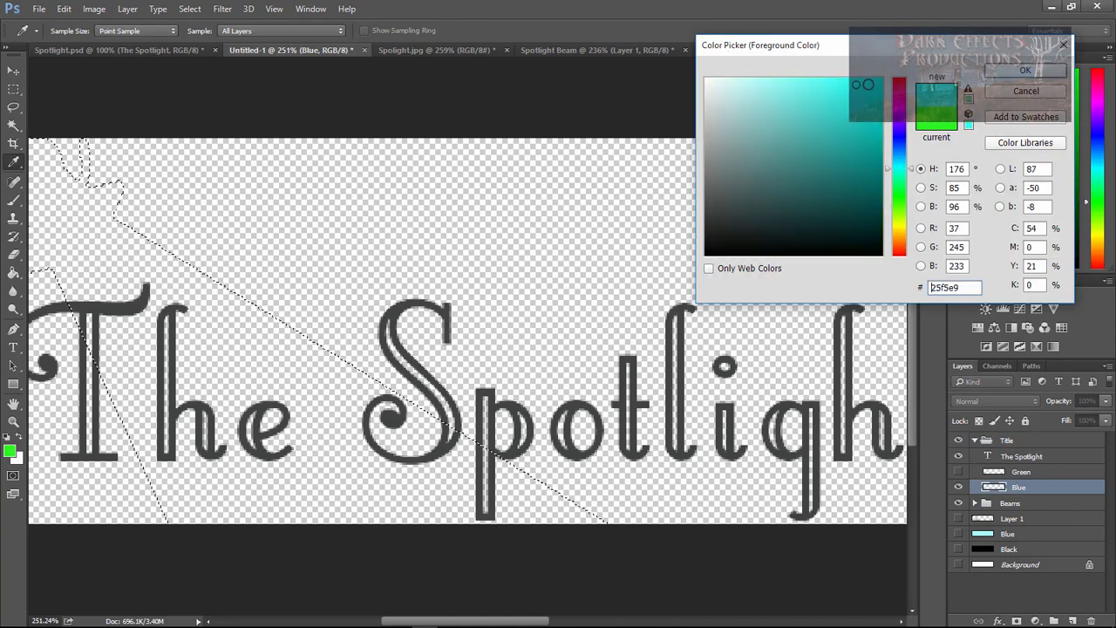
left_click(901, 145)
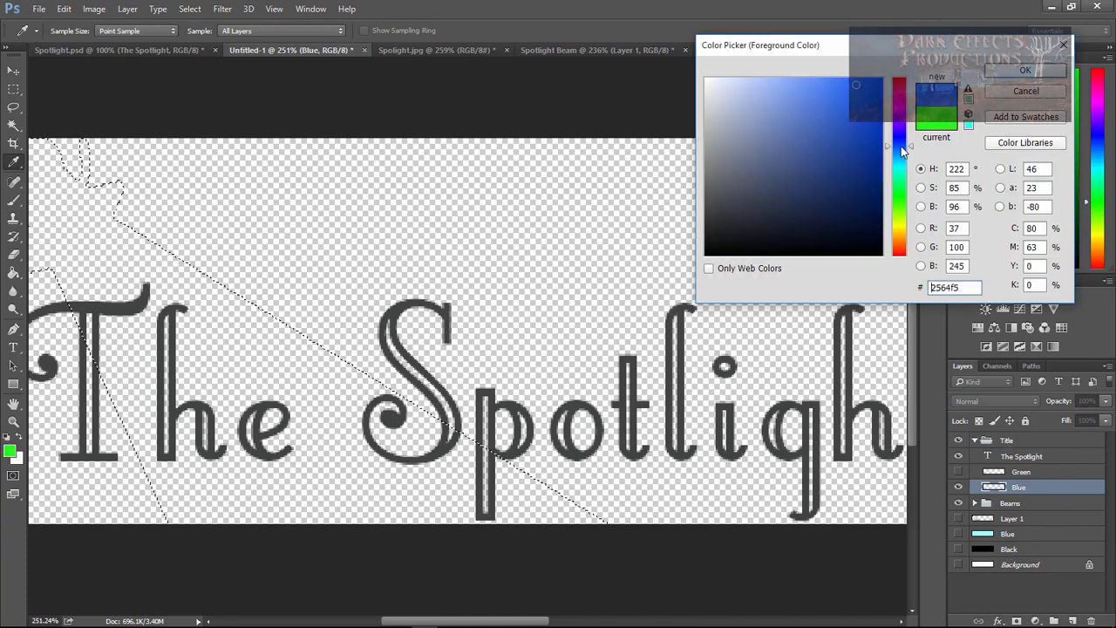
left_click(900, 153)
left_click(834, 98)
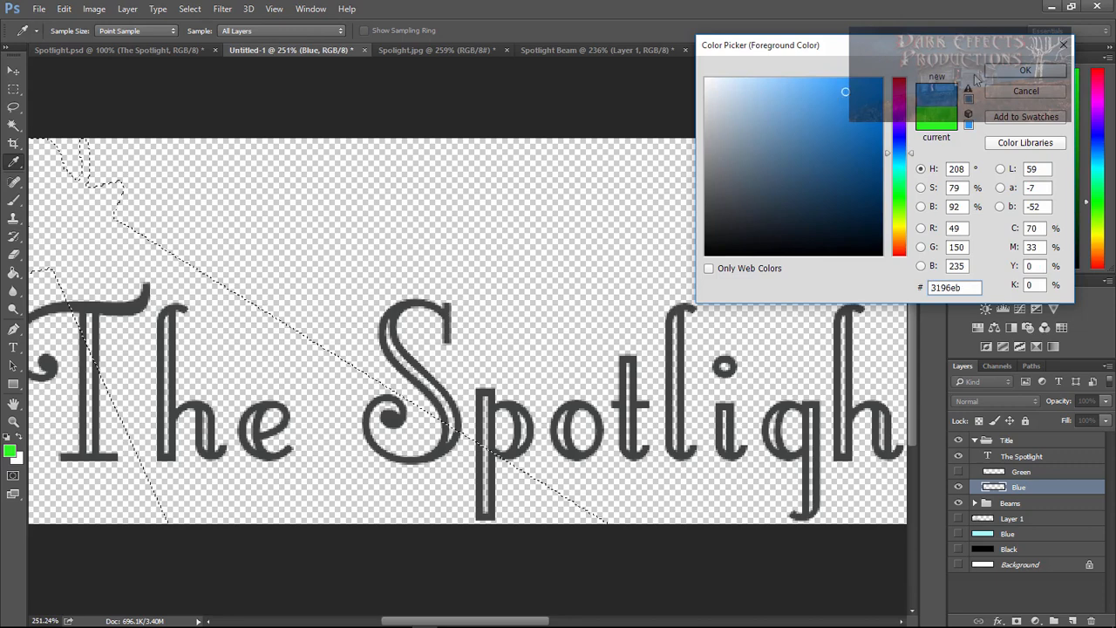
left_click(1015, 71)
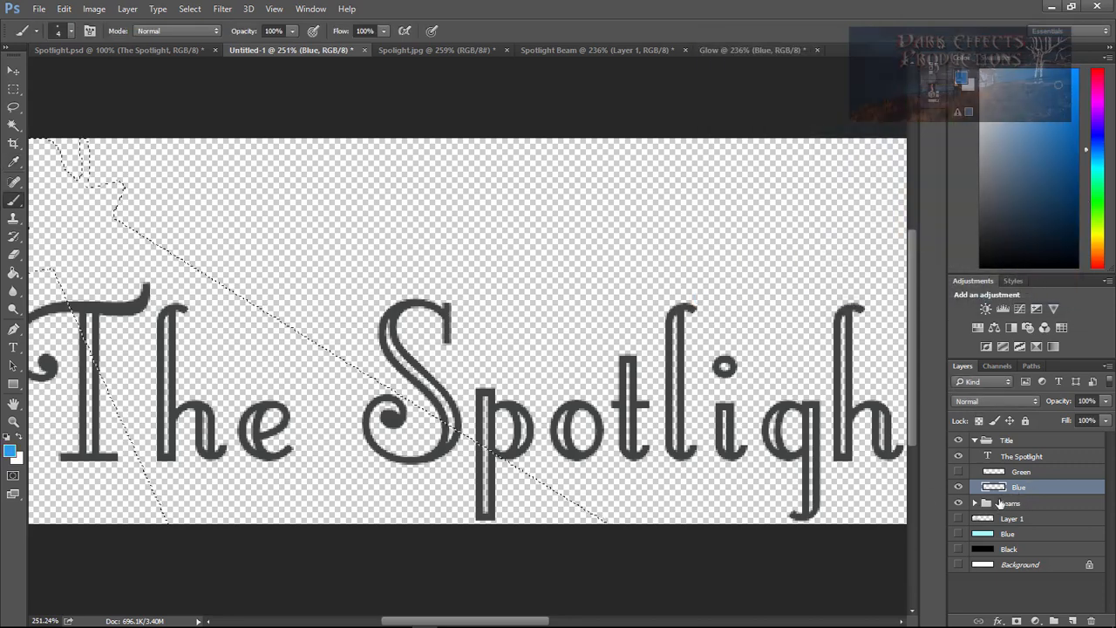
Clear the leftover spotlight selection, hide the Beams group and Layer 1, and collapse the Beams group.
left_click(958, 503)
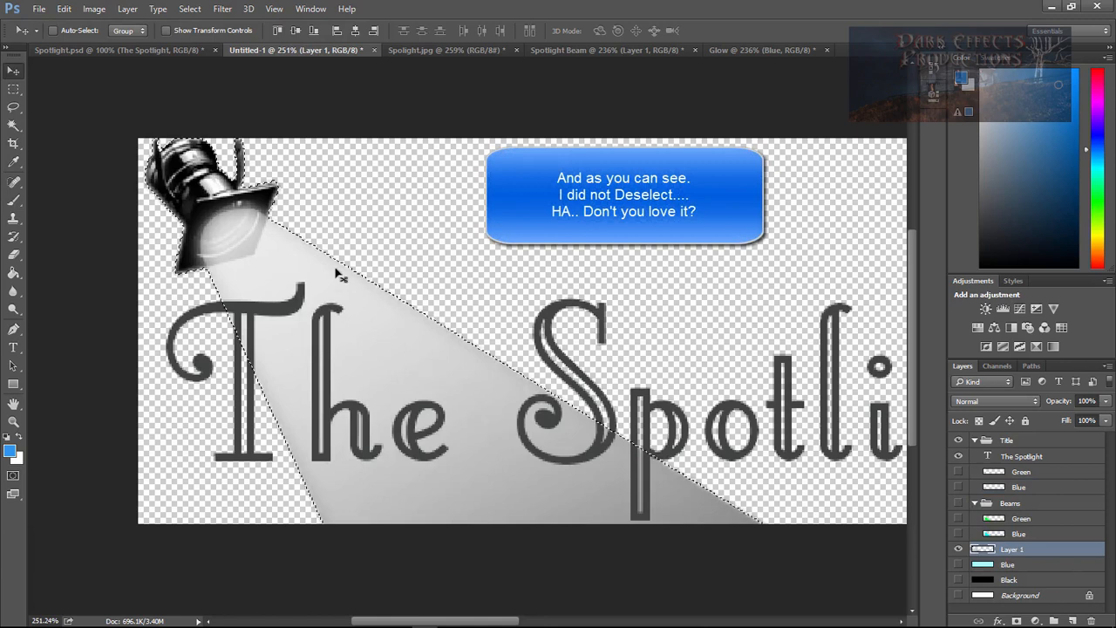
key("ctrl")
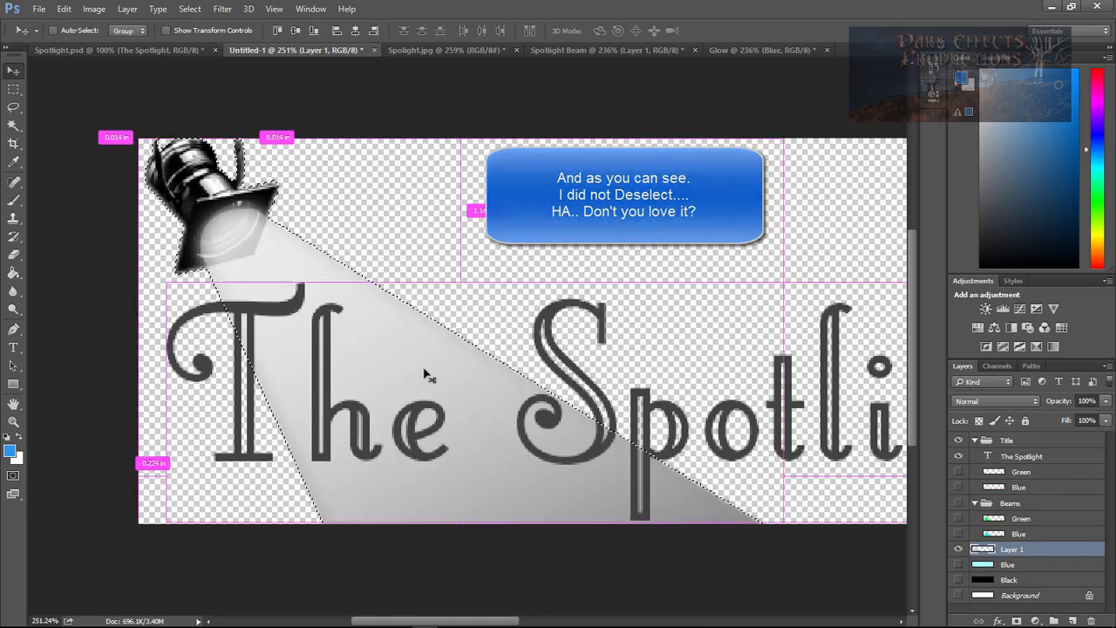
key("ctrl+d")
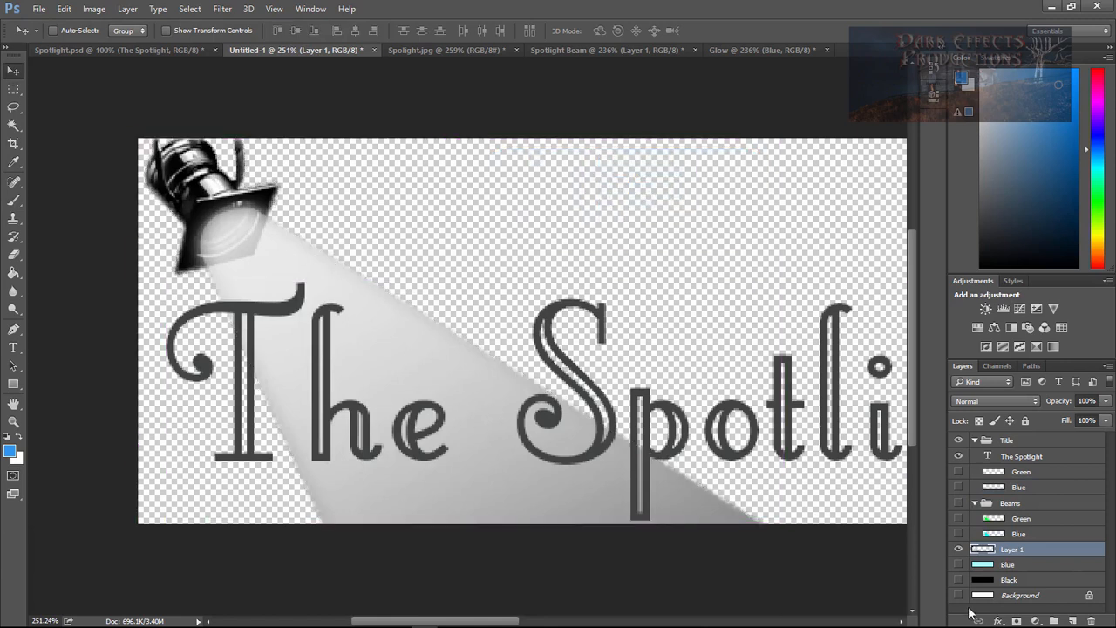
left_click(958, 550)
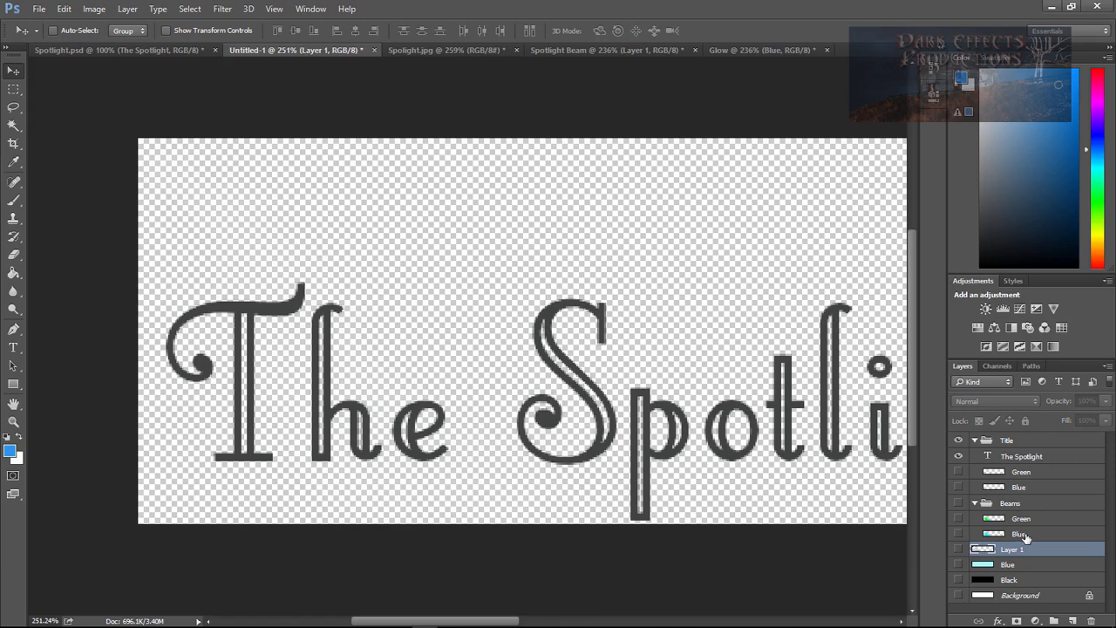
left_click(974, 503)
Make the Blue title layer visible and paint the hollow strokes of the letters "The" blue with the Brush tool.
left_click(1020, 488)
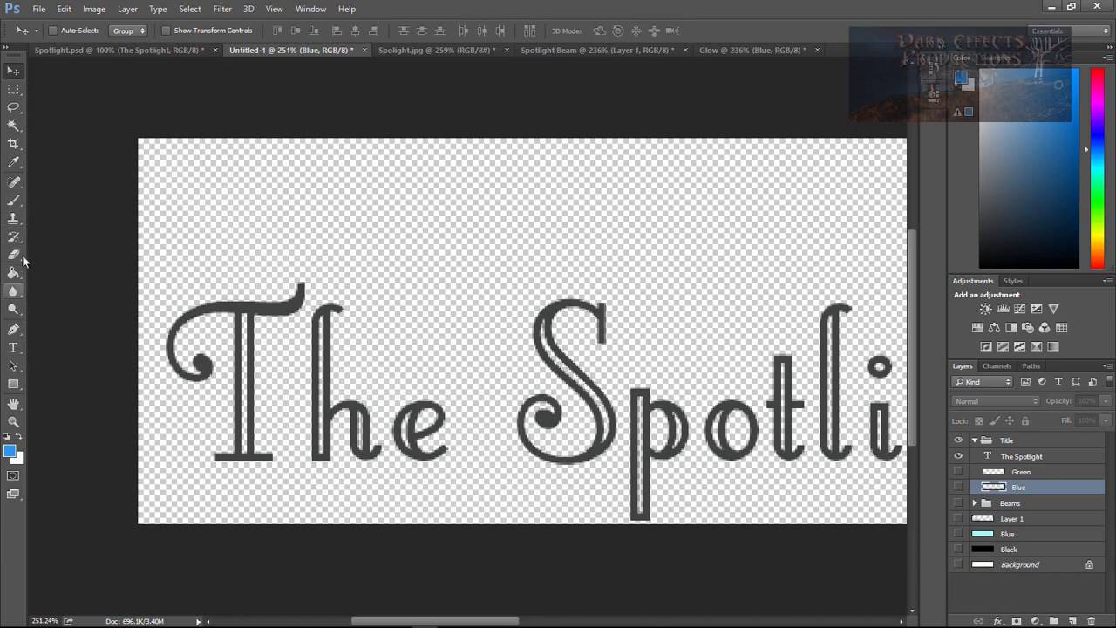
left_click(13, 200)
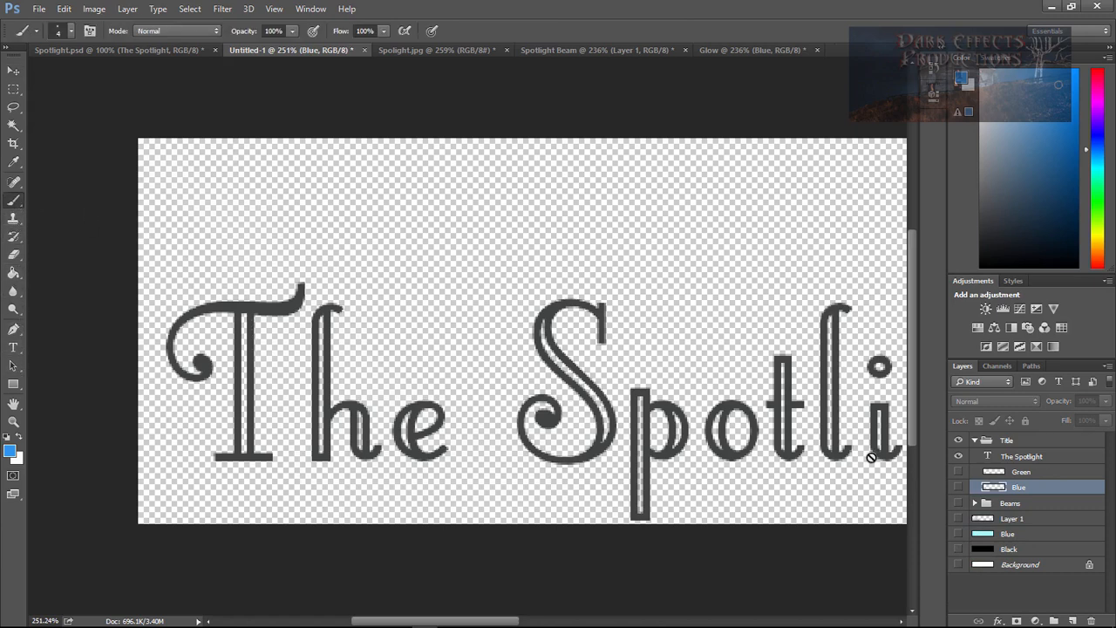
left_click(1022, 471)
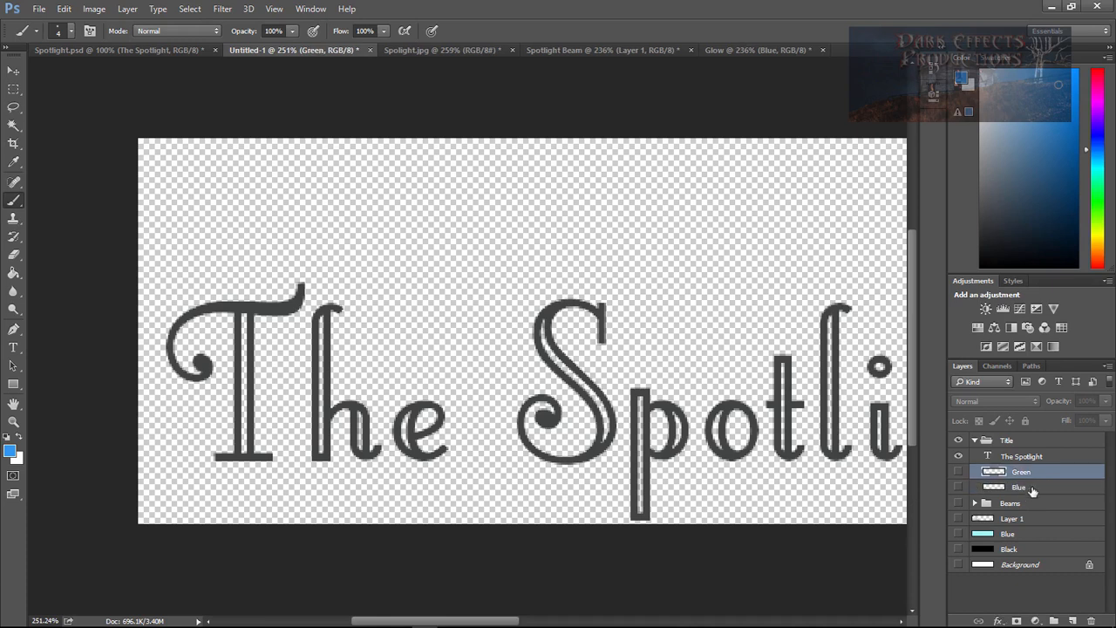
left_click(1030, 493)
left_click(958, 486)
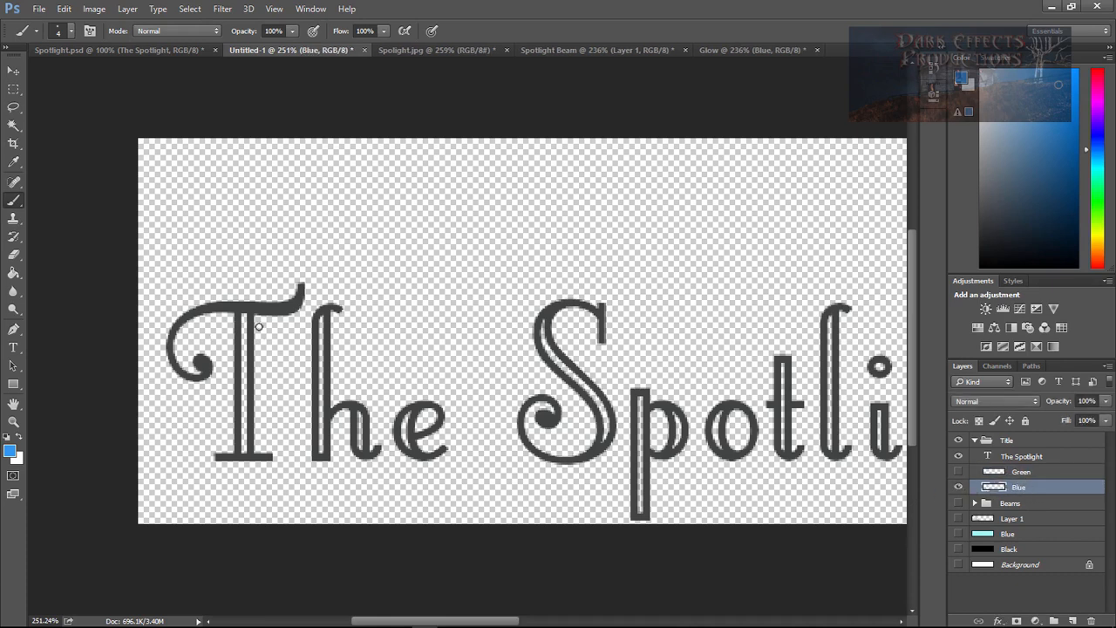
left_click_drag(243, 316, 243, 446)
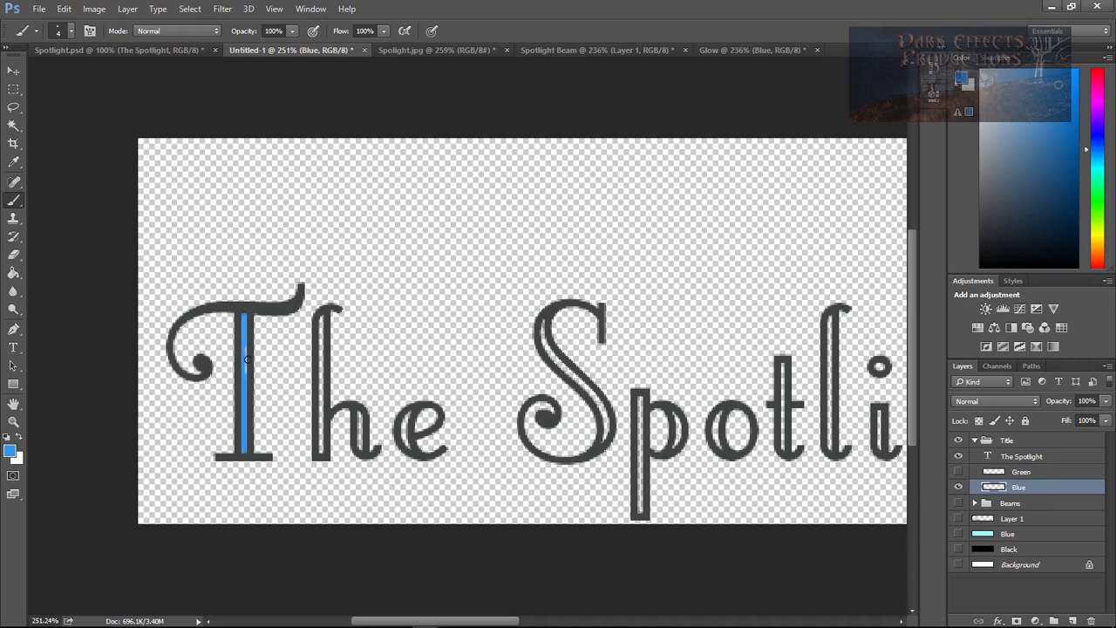
left_click_drag(322, 317, 317, 452)
left_click_drag(357, 411, 357, 451)
left_click_drag(412, 406, 403, 447)
Paint the hollow strokes of the letters "Spotli" blue on the Blue title layer.
left_click_drag(542, 322, 603, 437)
left_click_drag(640, 398, 640, 513)
left_click_drag(671, 413, 671, 448)
left_click_drag(725, 411, 726, 451)
left_click_drag(780, 365, 780, 448)
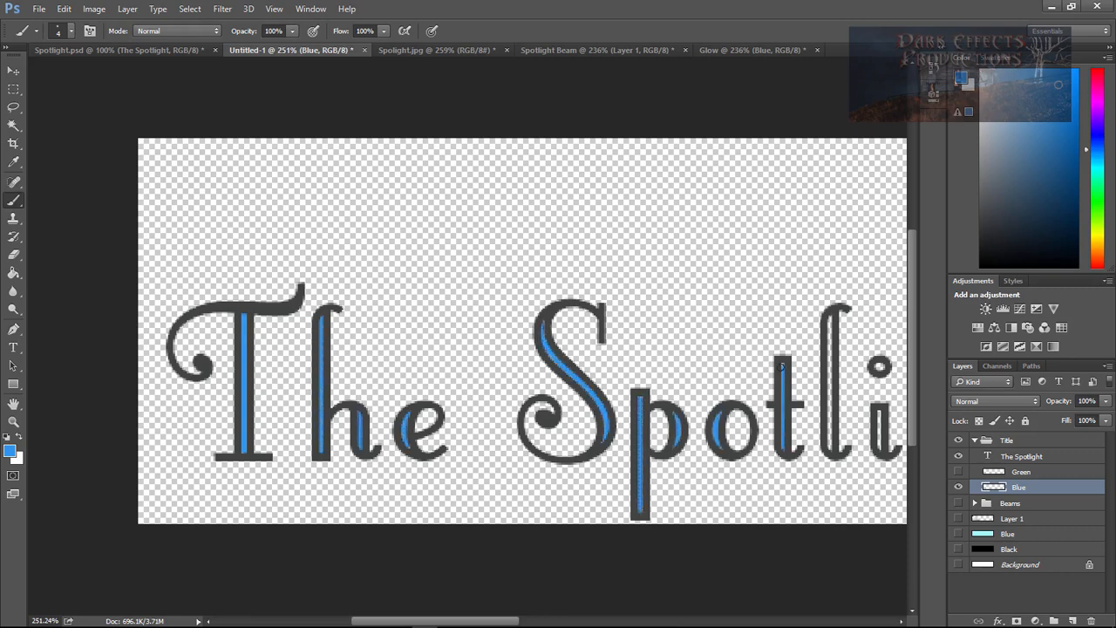
left_click_drag(829, 317, 829, 450)
left_click_drag(878, 411, 879, 450)
Paint the hollow strokes of the remaining letters "ght" blue, and hide the Blue title layer.
left_click_drag(488, 621, 578, 621)
left_click_drag(500, 408, 499, 512)
left_click_drag(532, 318, 532, 452)
left_click_drag(570, 408, 571, 450)
left_click_drag(617, 364, 617, 450)
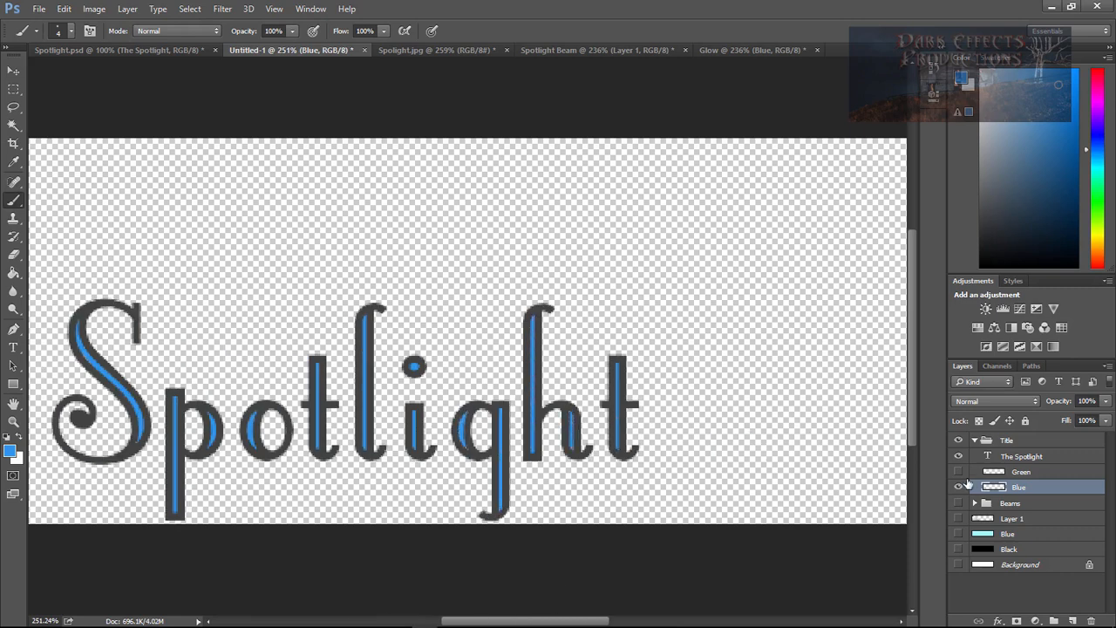
left_click(958, 487)
Add a new layer at the bottom of the Title group, below Blue, and name it Purple.
left_click(1020, 455)
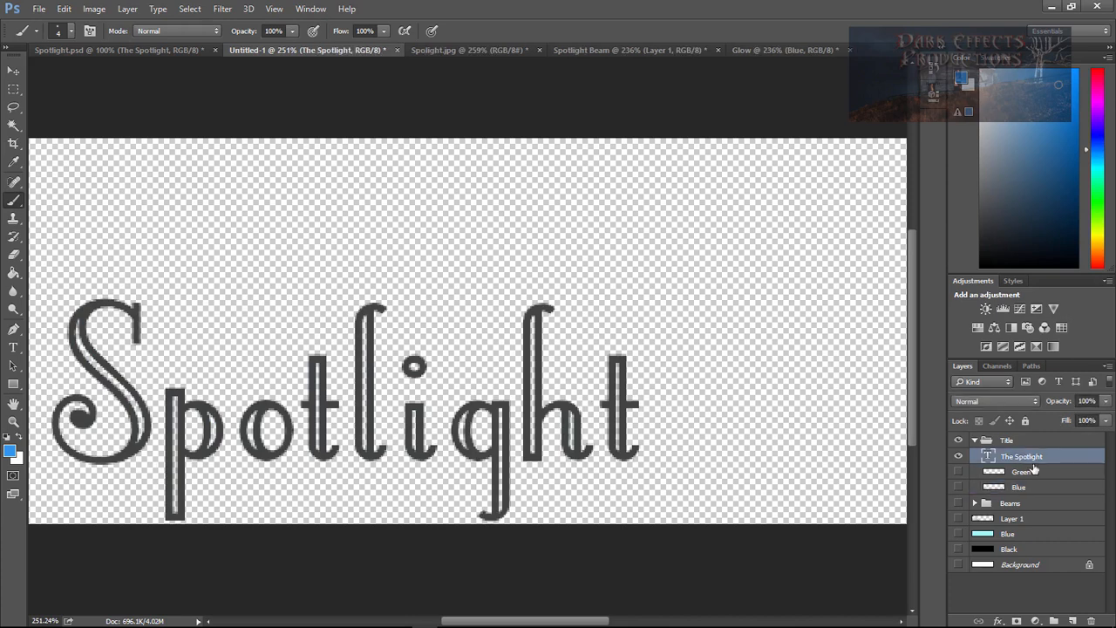
left_click(1008, 442)
left_click(1072, 620)
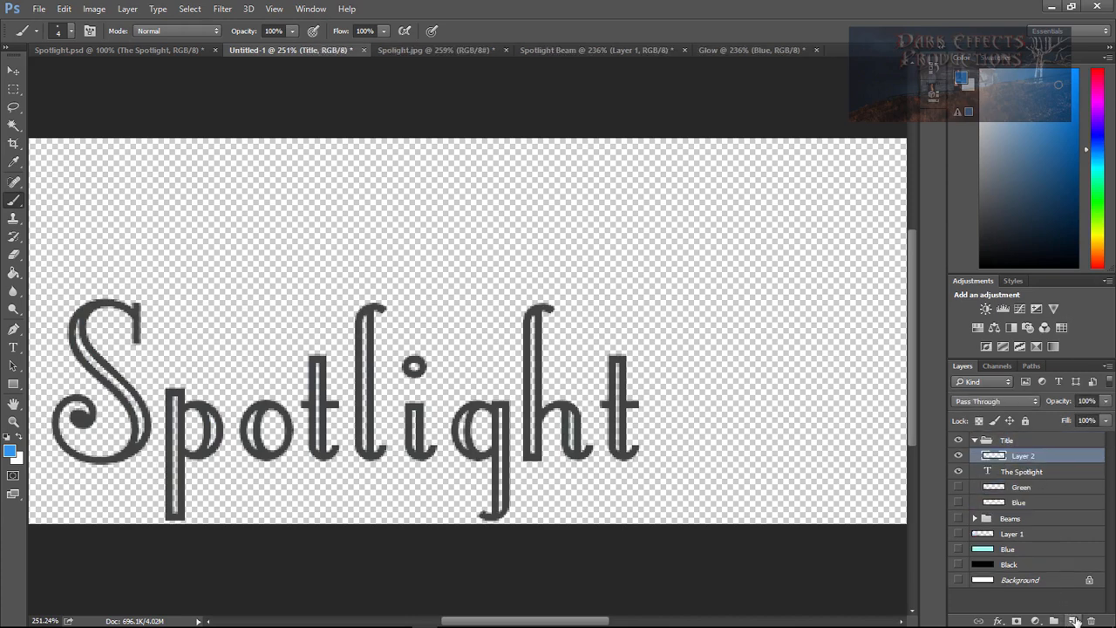
left_click_drag(1007, 455, 1042, 509)
double_click(1023, 503)
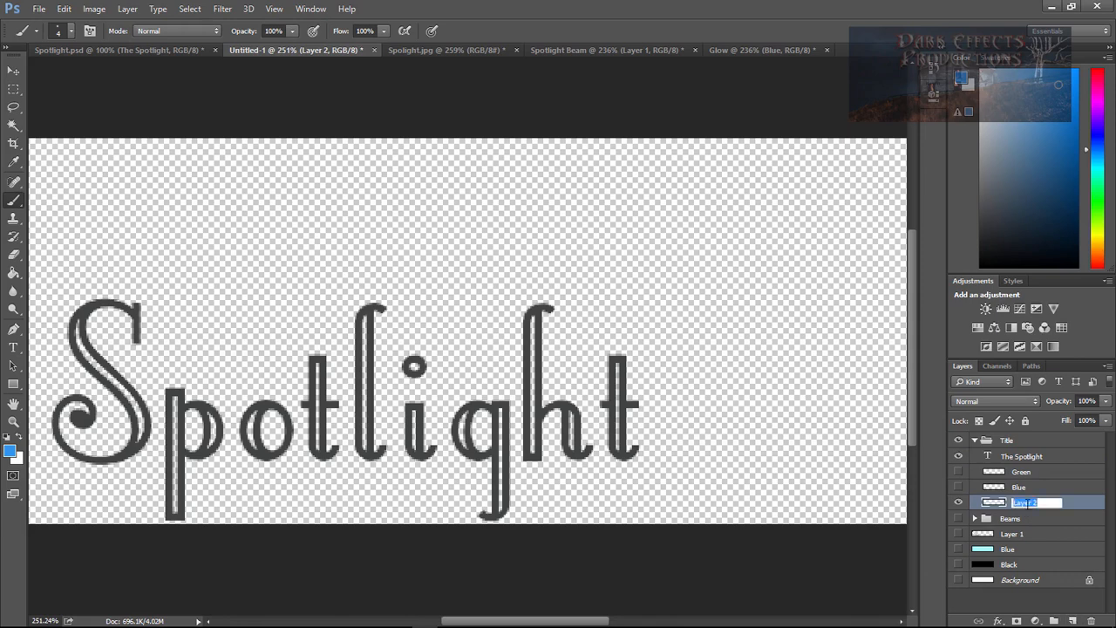
type("Purple")
Set the foreground colour to a vivid purple and paint the hollow strokes of the final letters "ht" on the Purple layer.
left_click(9, 451)
left_click(901, 127)
left_click(859, 87)
left_click(1029, 67)
left_click_drag(618, 449, 618, 366)
left_click_drag(572, 448, 571, 414)
left_click_drag(532, 451, 532, 328)
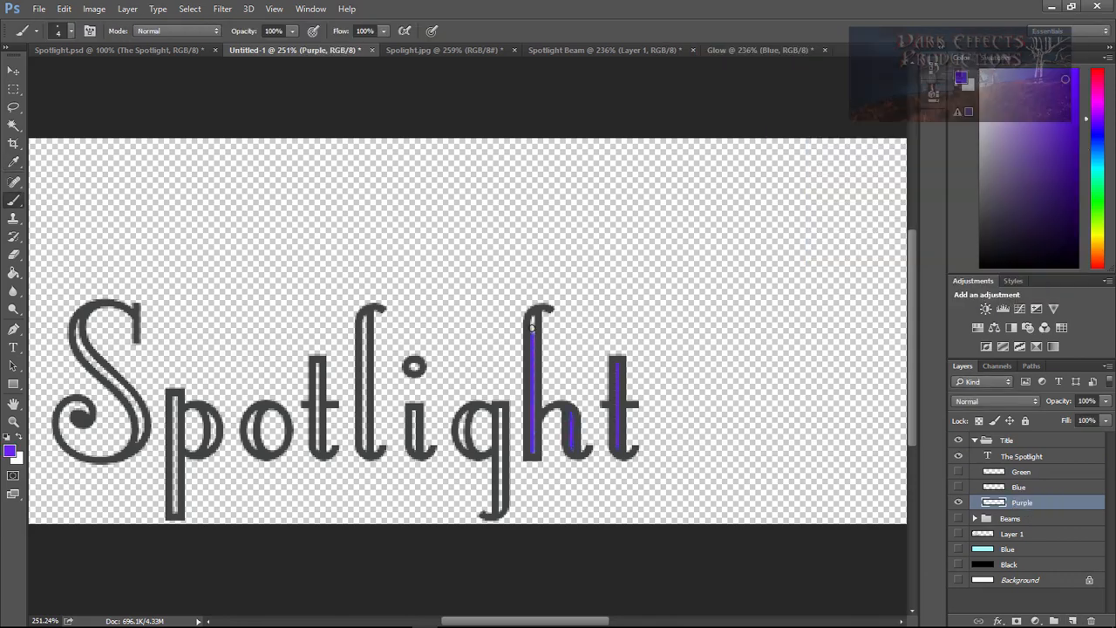
Paint the hollow strokes of the letters "potlig" purple on the Purple layer.
left_click_drag(502, 410, 502, 513)
left_click_drag(463, 415, 463, 448)
left_click_drag(414, 367, 414, 450)
left_click_drag(366, 314, 366, 450)
left_click_drag(318, 366, 318, 450)
left_click_drag(252, 413, 252, 451)
left_click_drag(209, 415, 207, 448)
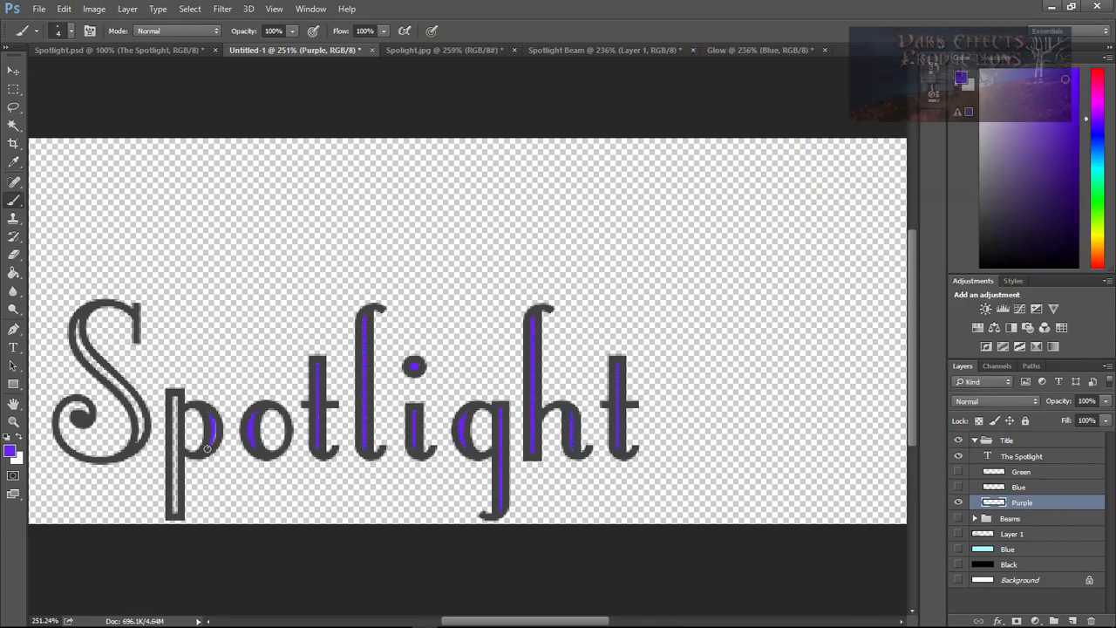
left_click_drag(176, 399, 176, 512)
Paint the hollow strokes of the "S" and of "The" purple, and hide the Purple layer.
left_click_drag(81, 325, 137, 437)
left_click_drag(115, 380, 80, 345)
scroll(261, 410, "left", 6)
left_click_drag(442, 449, 444, 414)
left_click_drag(395, 449, 396, 413)
left_click_drag(358, 451, 357, 317)
left_click_drag(279, 315, 279, 454)
left_click(958, 504)
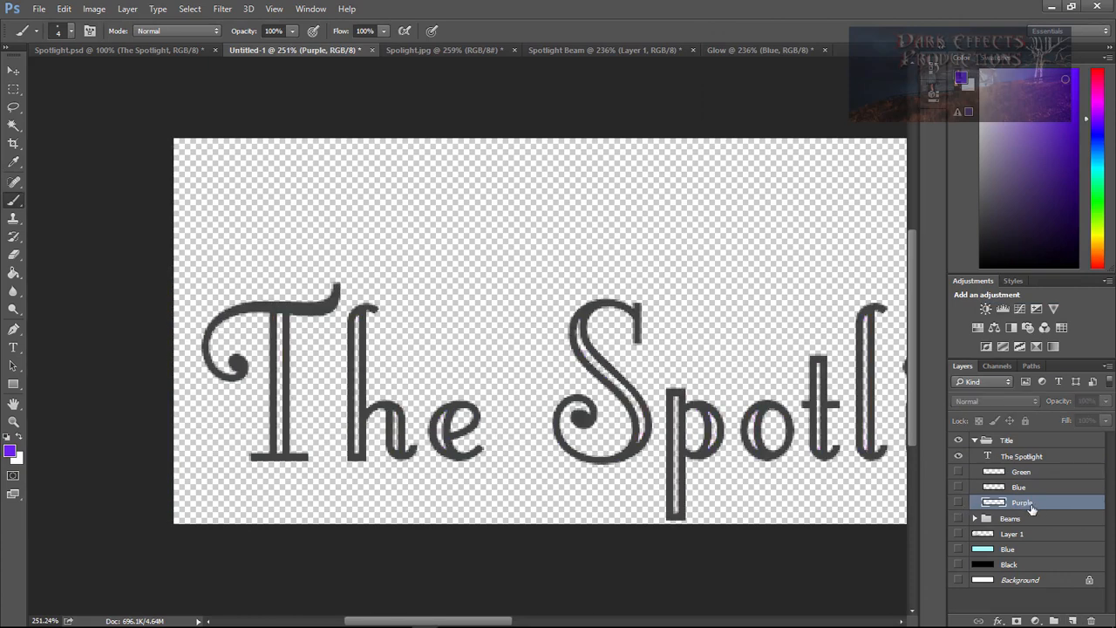
Add a new layer between Blue and Purple in the Title group and name it Red.
left_click(1073, 621)
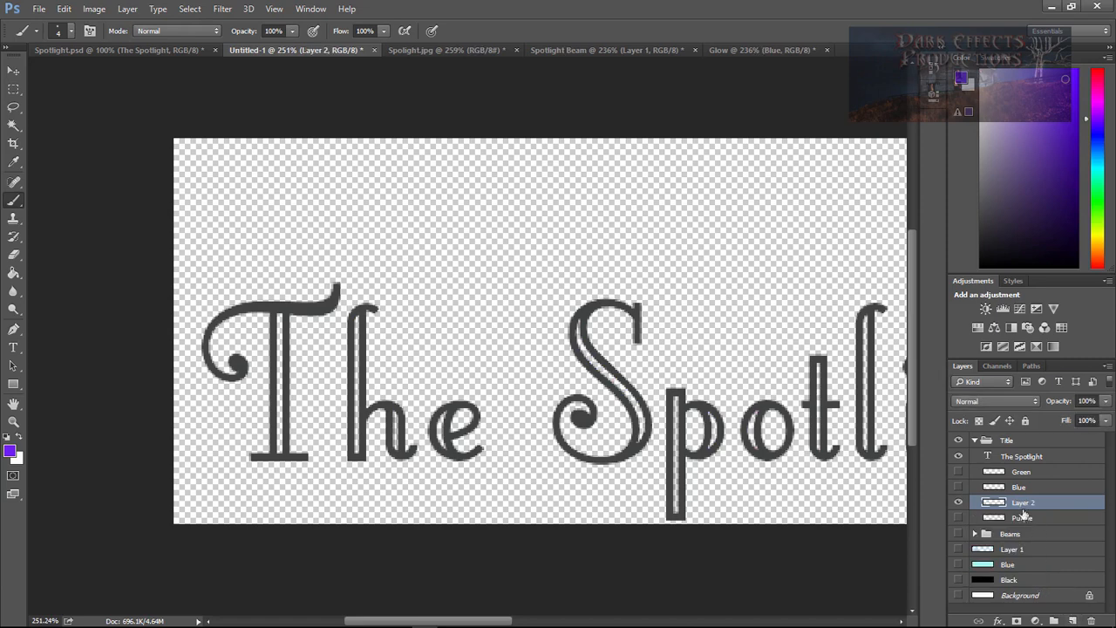
double_click(1021, 503)
type("Re")
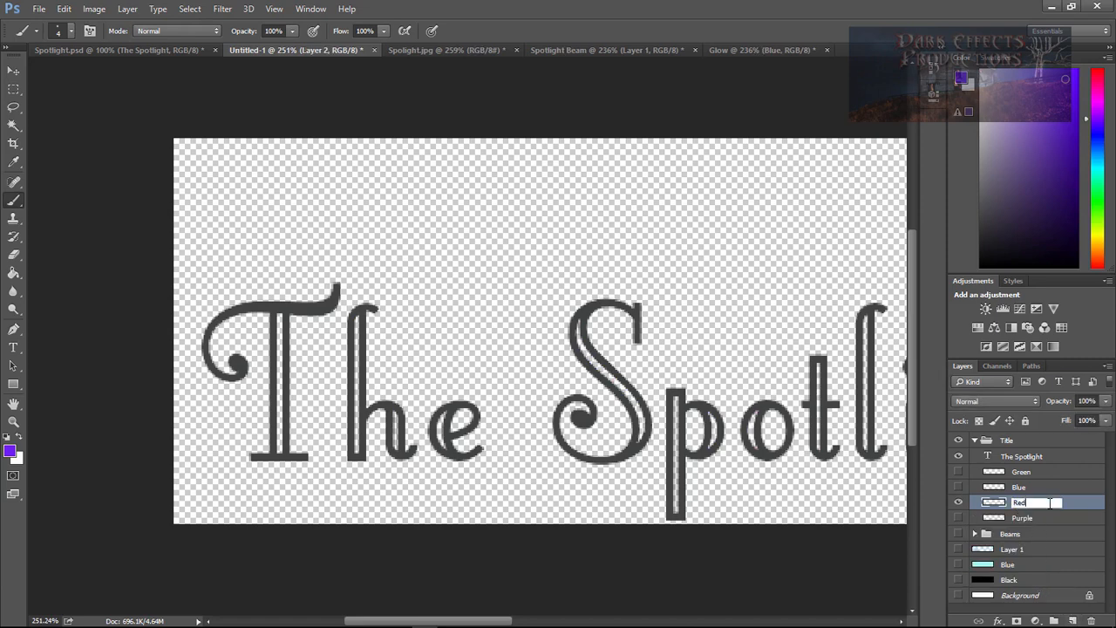
type("d")
key("Return")
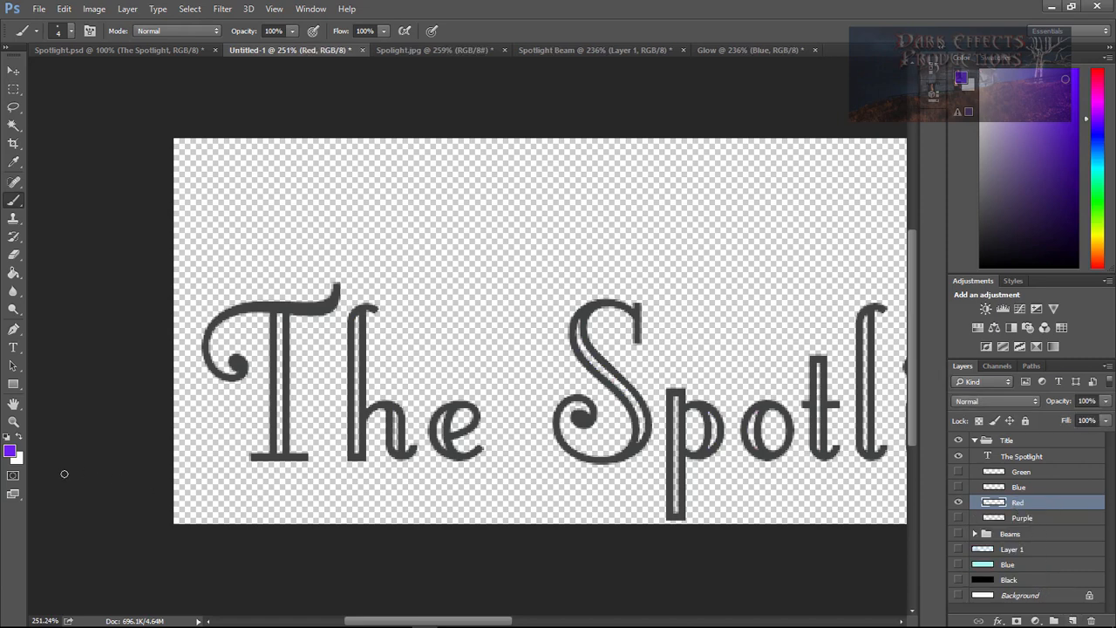
Set the foreground colour to red and paint the hollow strokes of the letters "The" on the Red layer.
left_click(9, 451)
left_click_drag(900, 130, 900, 256)
left_click(1025, 69)
mouse_move(277, 316)
left_mouse_down()
mouse_move(278, 453)
mouse_move(281, 381)
left_mouse_up()
left_click_drag(357, 319, 359, 342)
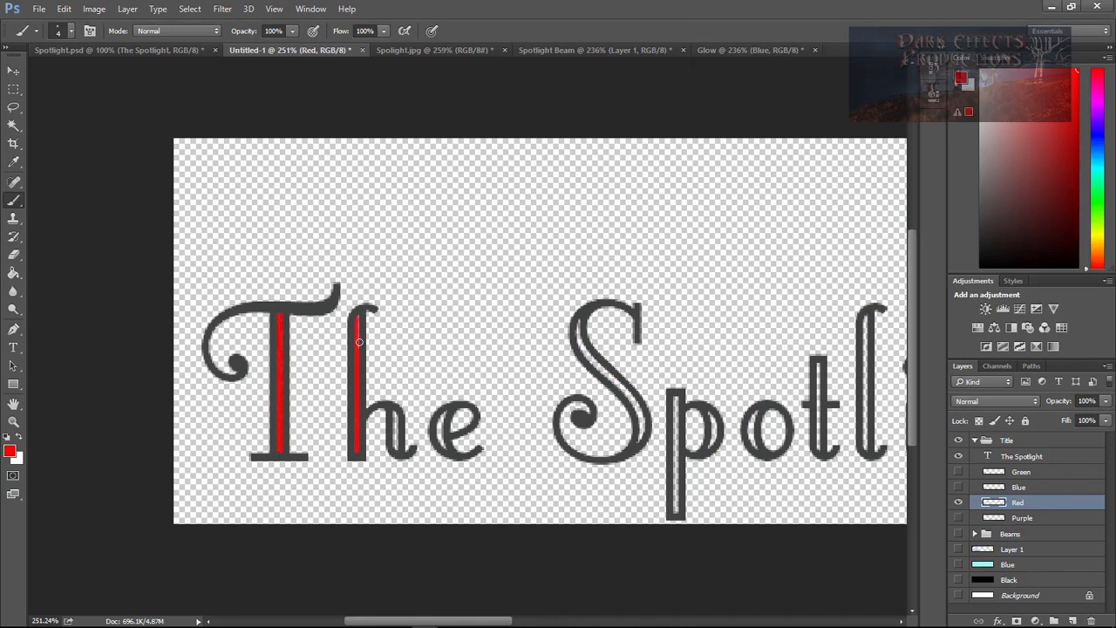
mouse_move(394, 413)
left_mouse_down()
mouse_move(448, 412)
mouse_move(443, 444)
mouse_move(446, 411)
left_mouse_up()
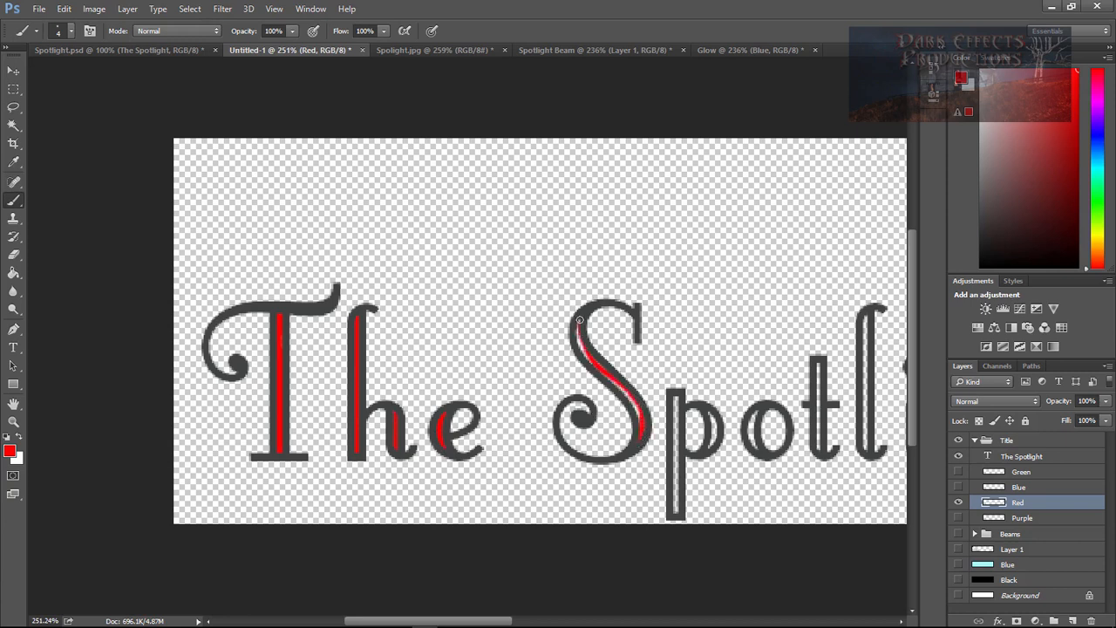
Paint the hollow strokes of the letters "Spotl" red on the Red layer.
left_click_drag(579, 320, 677, 512)
left_click_drag(713, 411, 713, 448)
left_click_drag(752, 412, 752, 448)
left_click_drag(819, 364, 820, 450)
left_click_drag(865, 316, 865, 408)
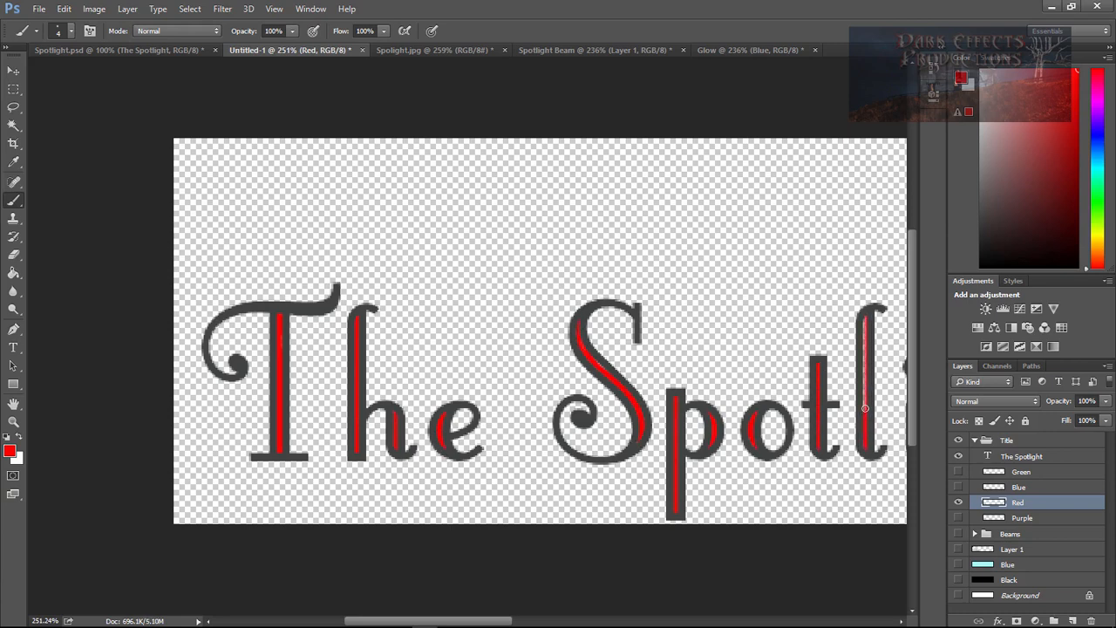
Paint the dot of the "i" and the hollow strokes of the remaining letters "ight" red.
left_click_drag(428, 620, 507, 620)
left_click(504, 367)
left_click_drag(503, 413, 504, 449)
left_click_drag(553, 414, 553, 446)
left_click_drag(591, 411, 591, 479)
left_click_drag(623, 317, 623, 454)
left_click_drag(662, 413, 662, 449)
left_click_drag(707, 364, 708, 450)
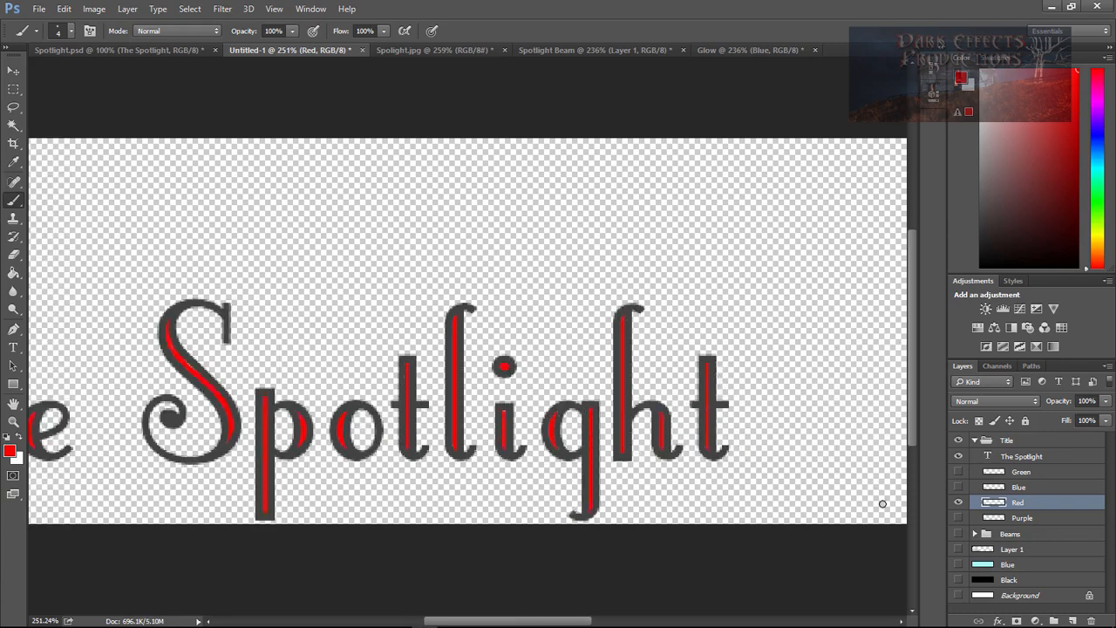
Show the Black background layer and the spotlight on Layer 1 behind the red-filled title.
scroll(635, 558, "left", 5)
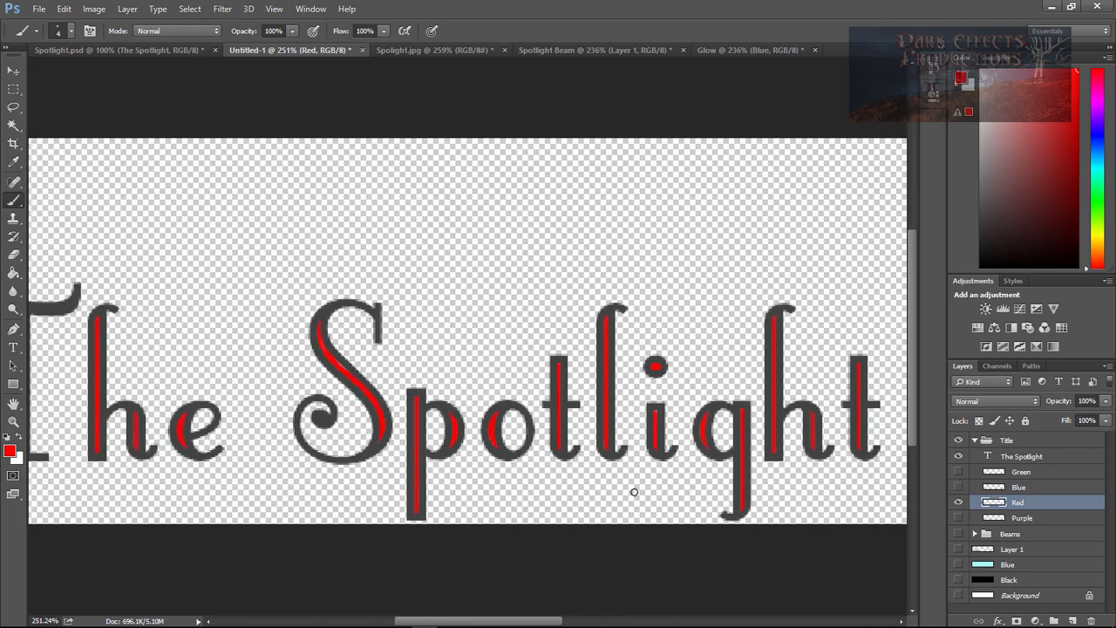
scroll(649, 475, "down", 4)
scroll(661, 475, "down", 2)
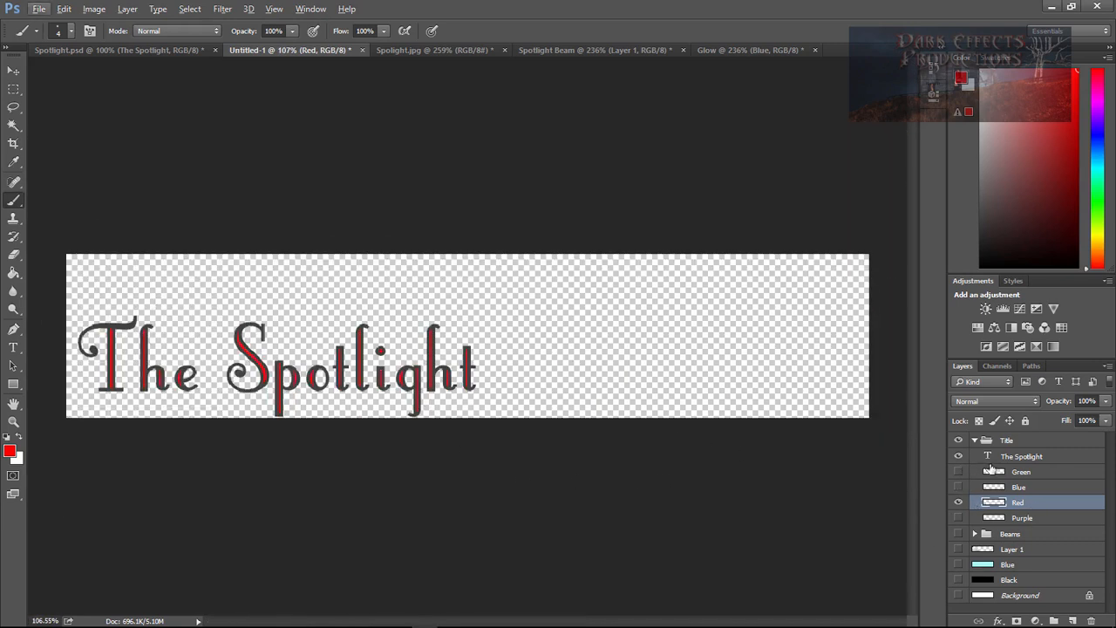
left_click(960, 580)
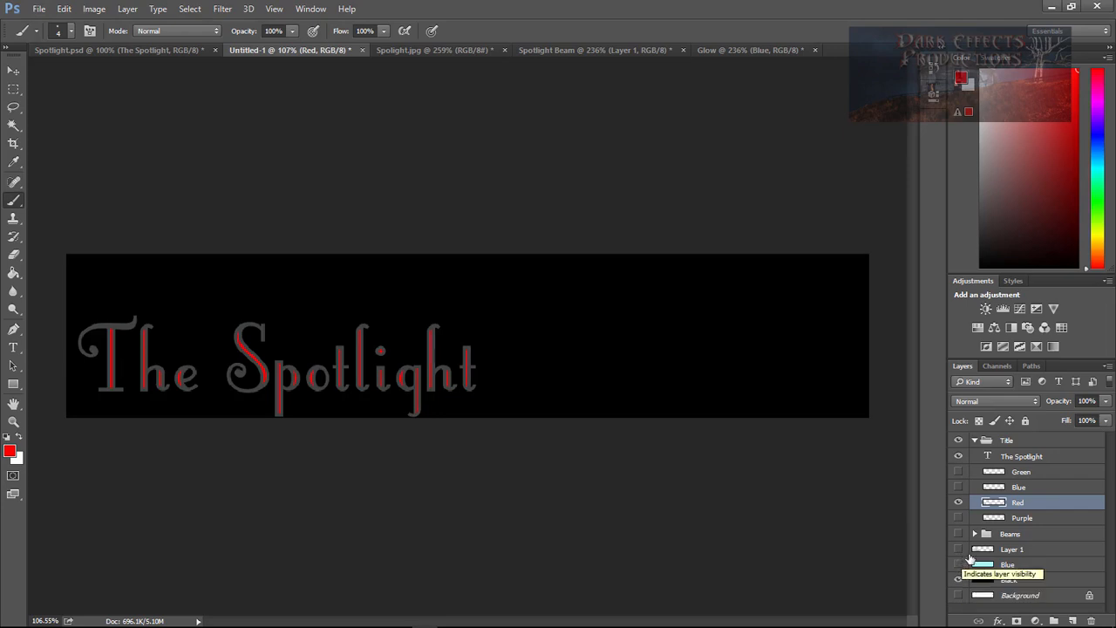
left_click(958, 549)
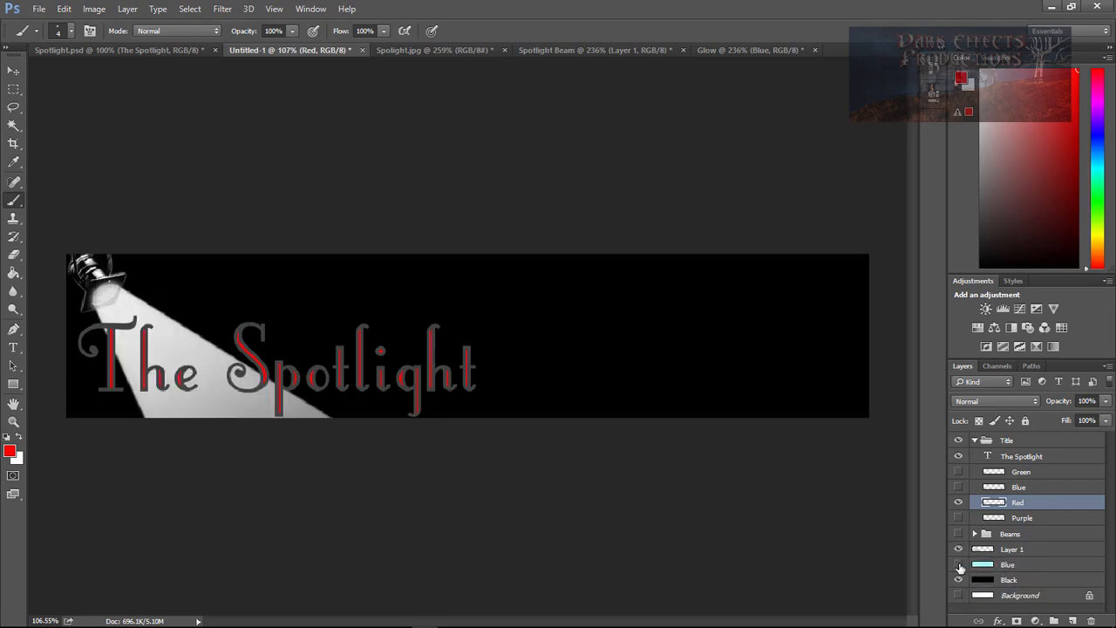
Collapse the Title group, expand the Beams group, and show its Green and Blue beam layers.
left_click(974, 439)
left_click(973, 455)
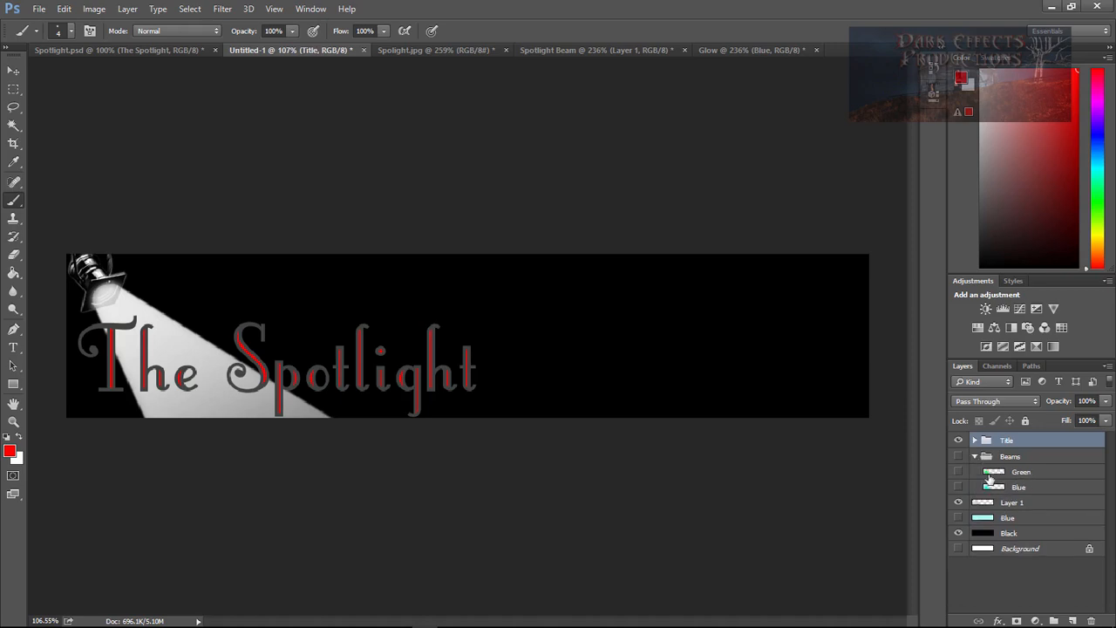
left_click(958, 472)
left_click(958, 488)
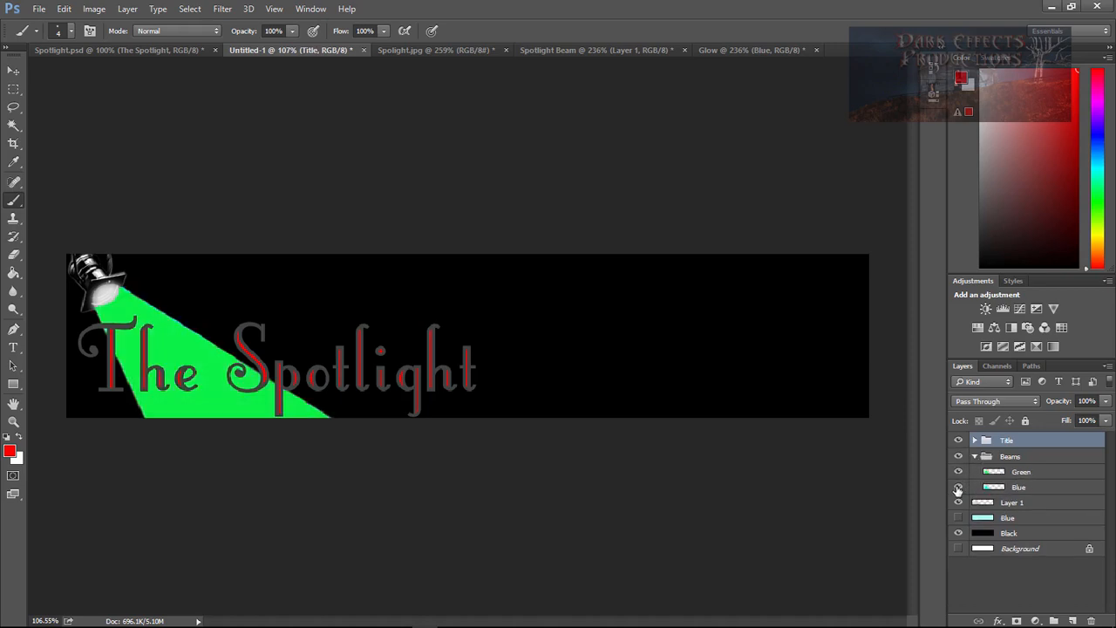
Toggle the beam layers to compare them with the white spotlight, leaving only the Green beam visible and the Blue beam hidden.
left_click(958, 474)
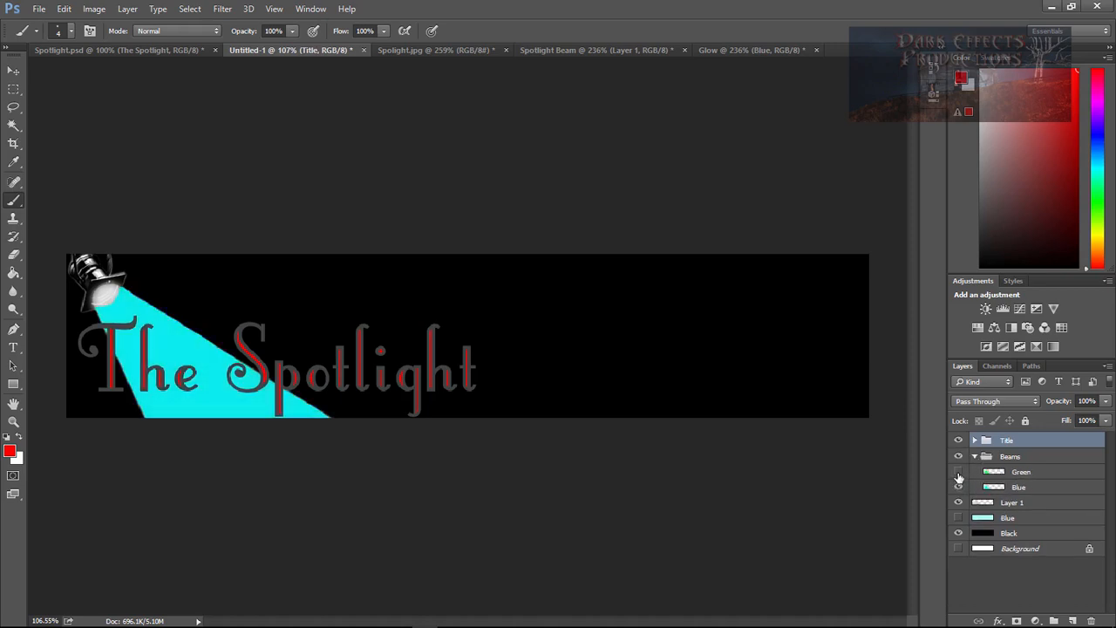
left_click(958, 487)
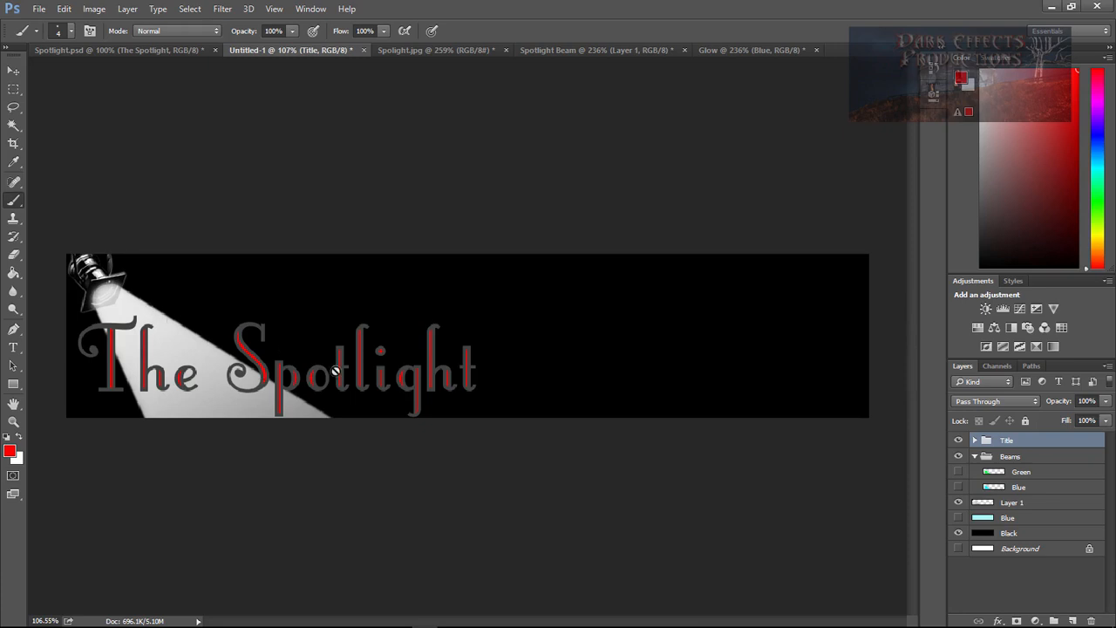
left_click(1009, 459)
left_click(1013, 504)
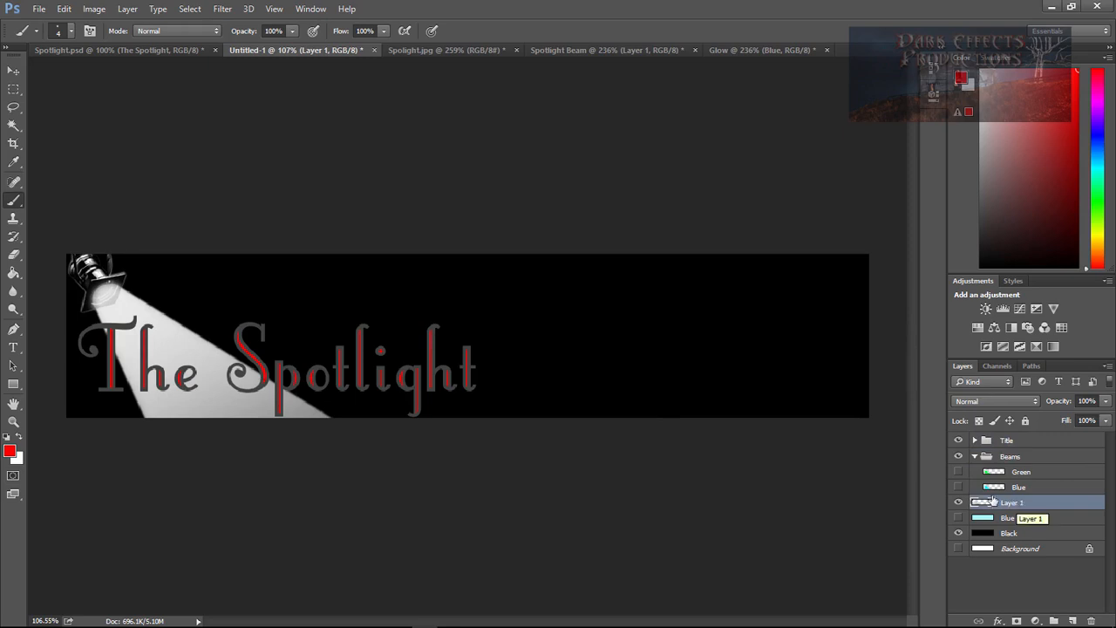
left_click(985, 472)
left_click(959, 472)
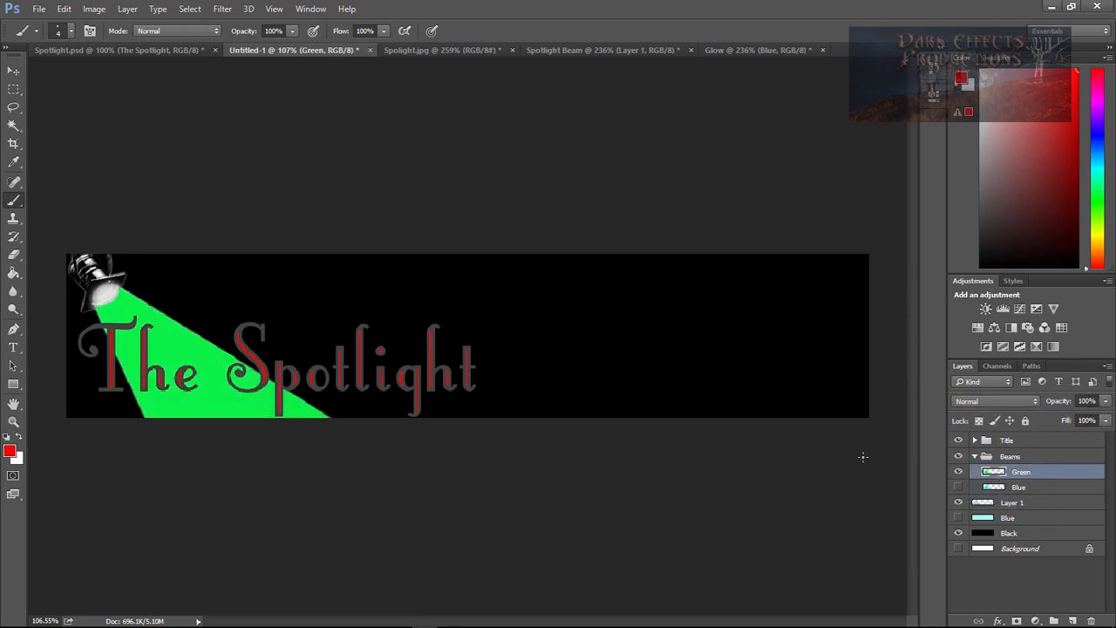
Move the Title group below the Beams group and check the title with the beams hidden and shown.
left_click(975, 440)
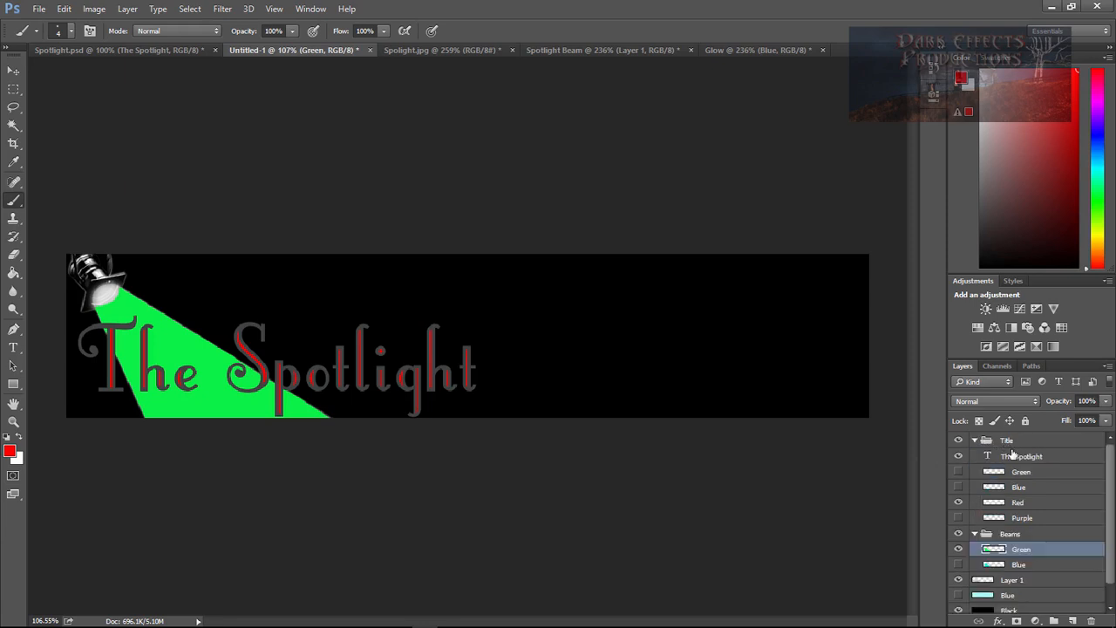
left_click(976, 440)
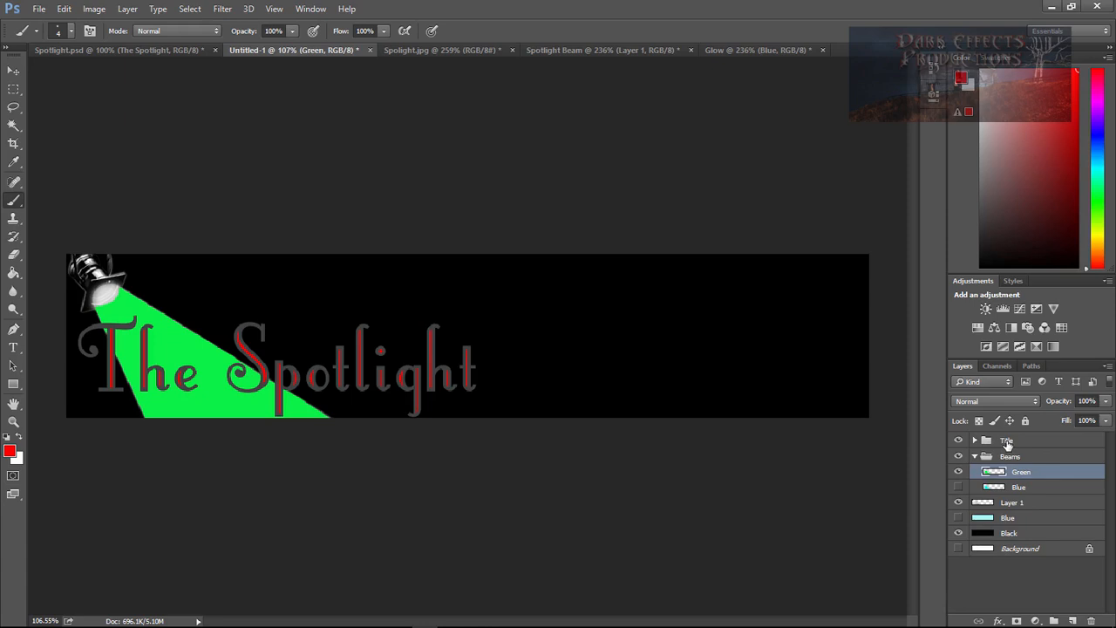
left_click_drag(1007, 443, 1005, 498)
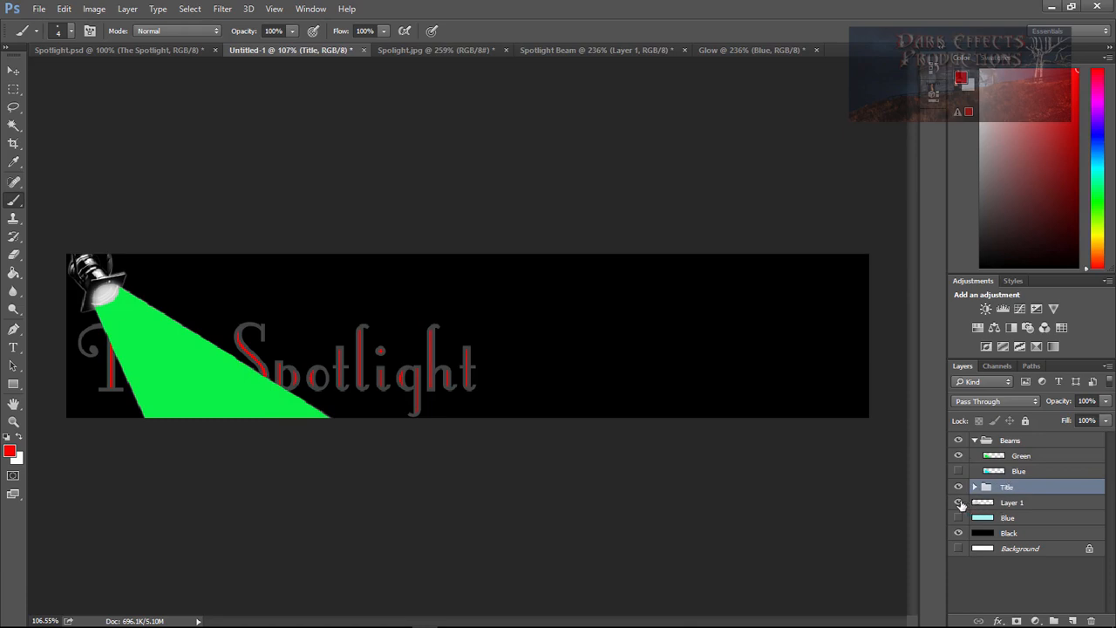
left_click(958, 441)
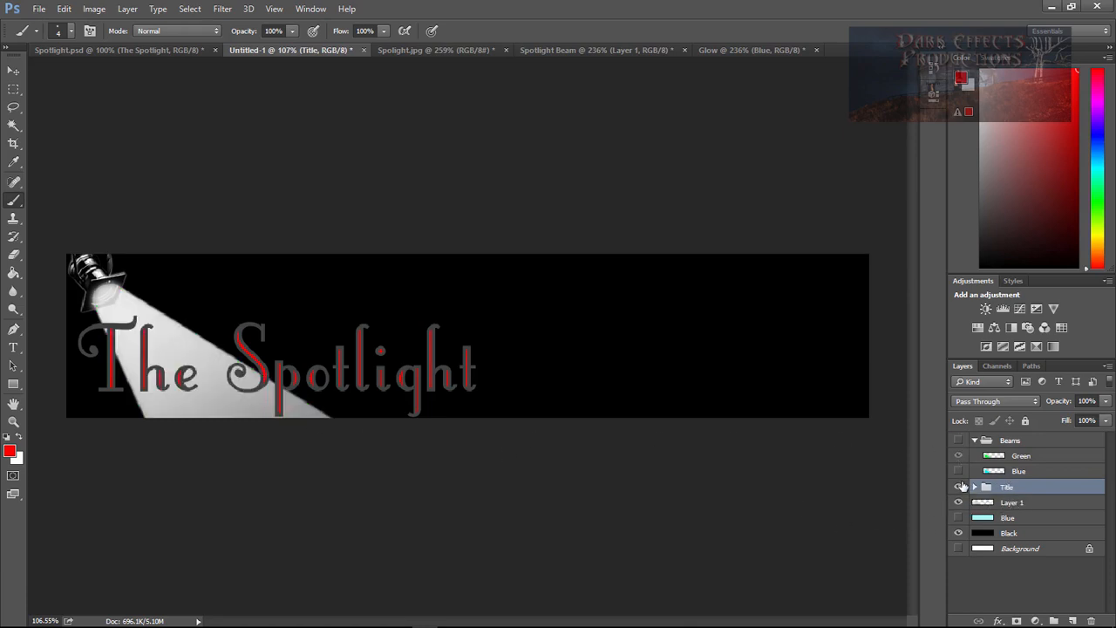
left_click(958, 441)
Set the opacity of the Green beam layer to 47%.
left_click(1002, 458)
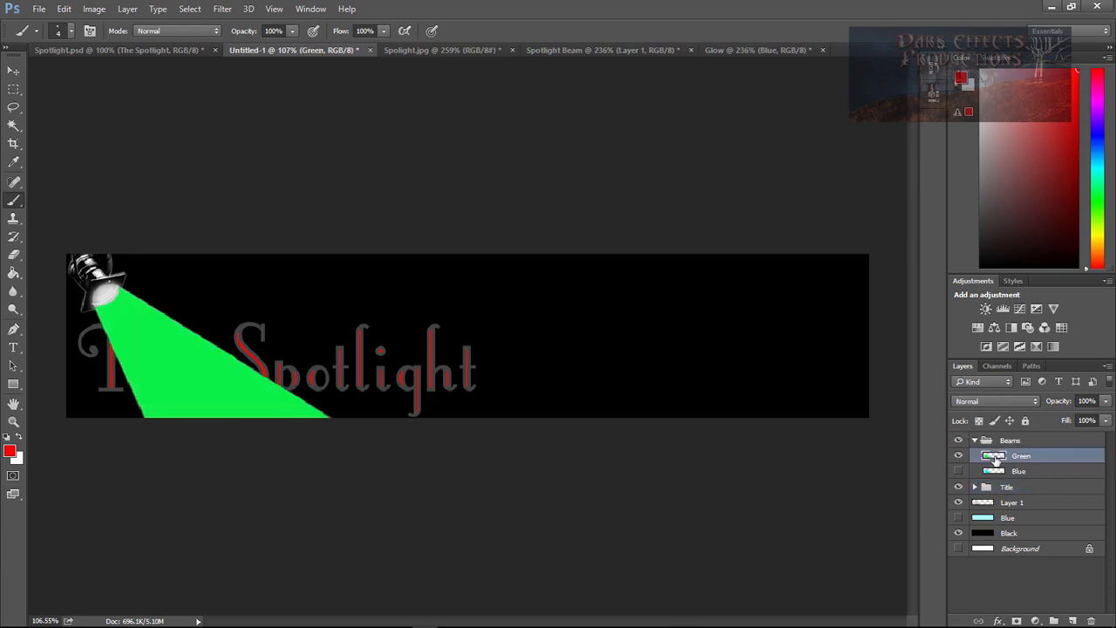
left_click_drag(1092, 401, 1048, 402)
type("47")
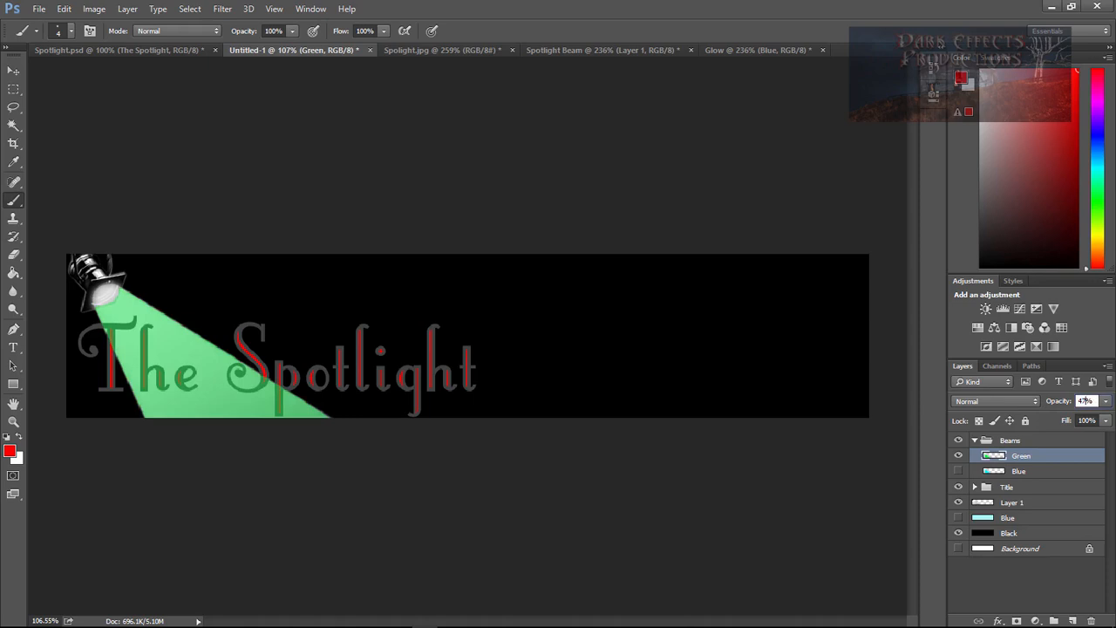
key("Return")
Show the Blue beam layer and set its opacity to 47%.
left_click(1020, 474)
left_click(958, 471)
left_click(1085, 401)
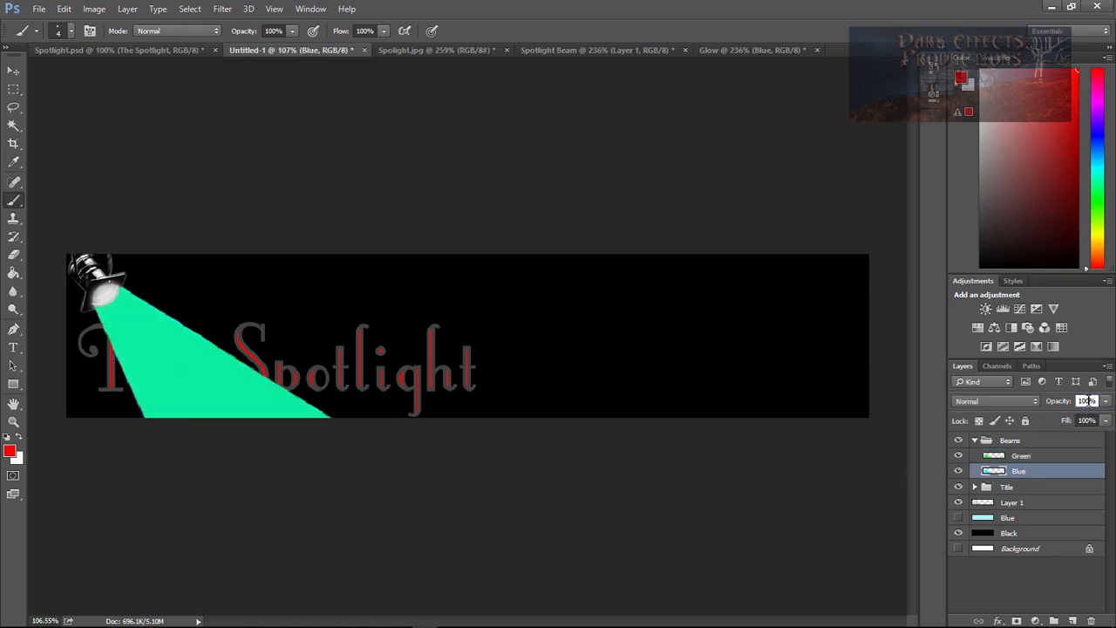
type("47")
key("Return")
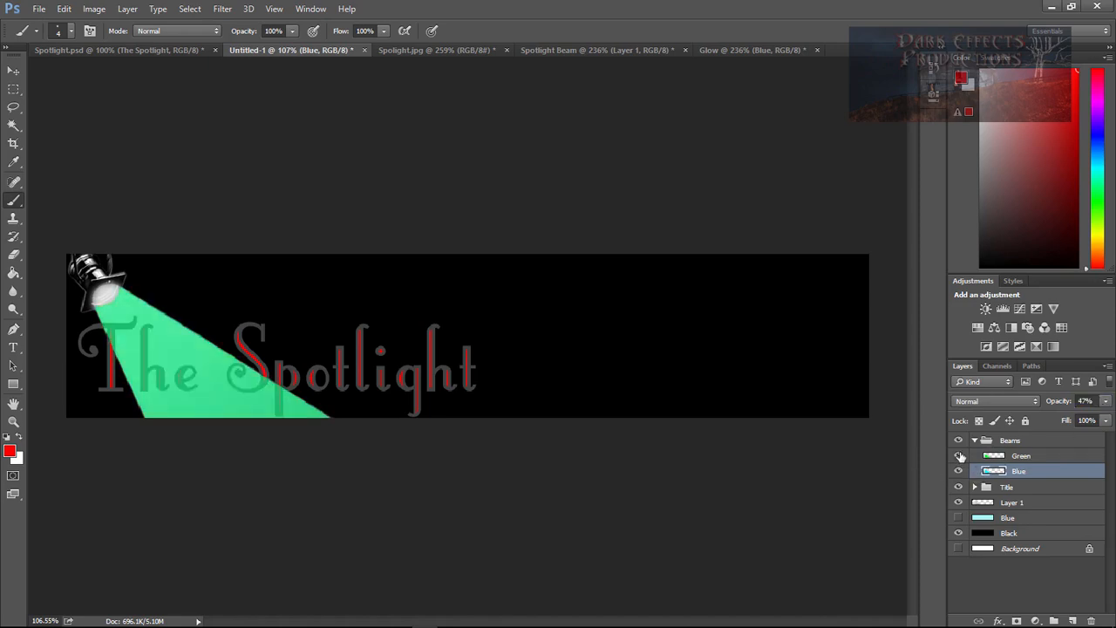
Preview the translucent beams over the title and hide both the Green and Blue beam layers.
left_click(1012, 458)
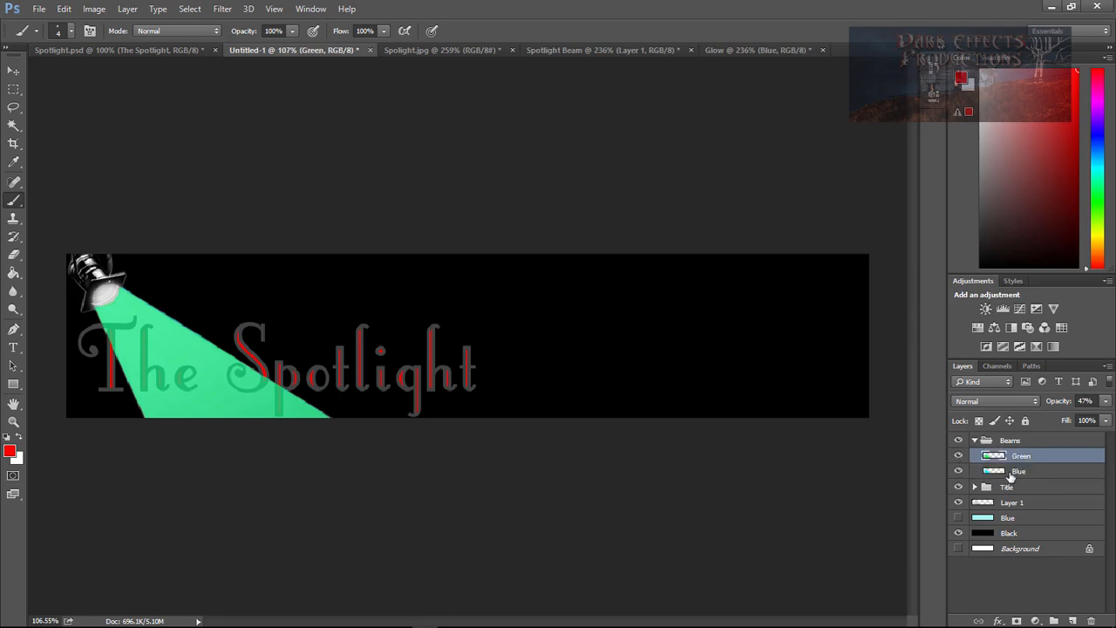
left_click_drag(959, 455, 959, 471)
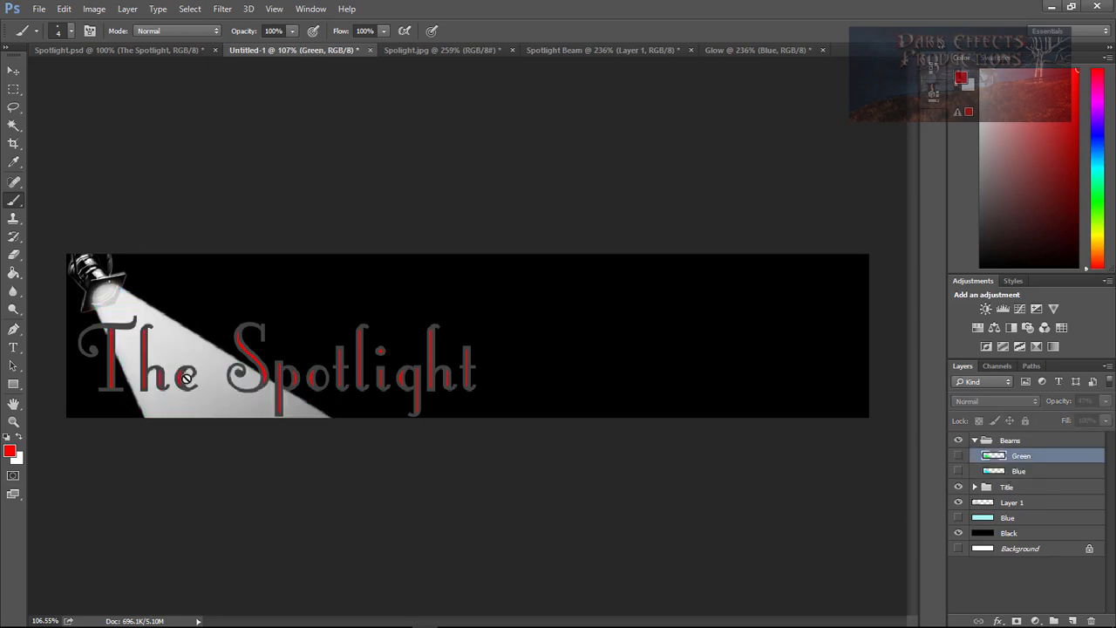
left_click(958, 455)
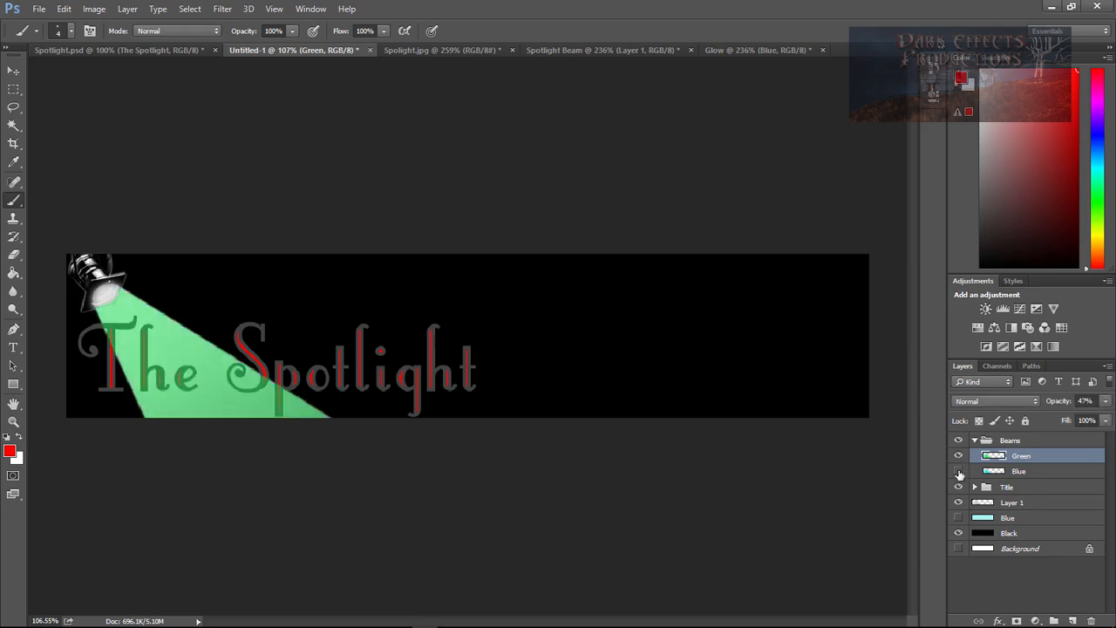
left_click(959, 470)
left_click(959, 455)
left_click(959, 471)
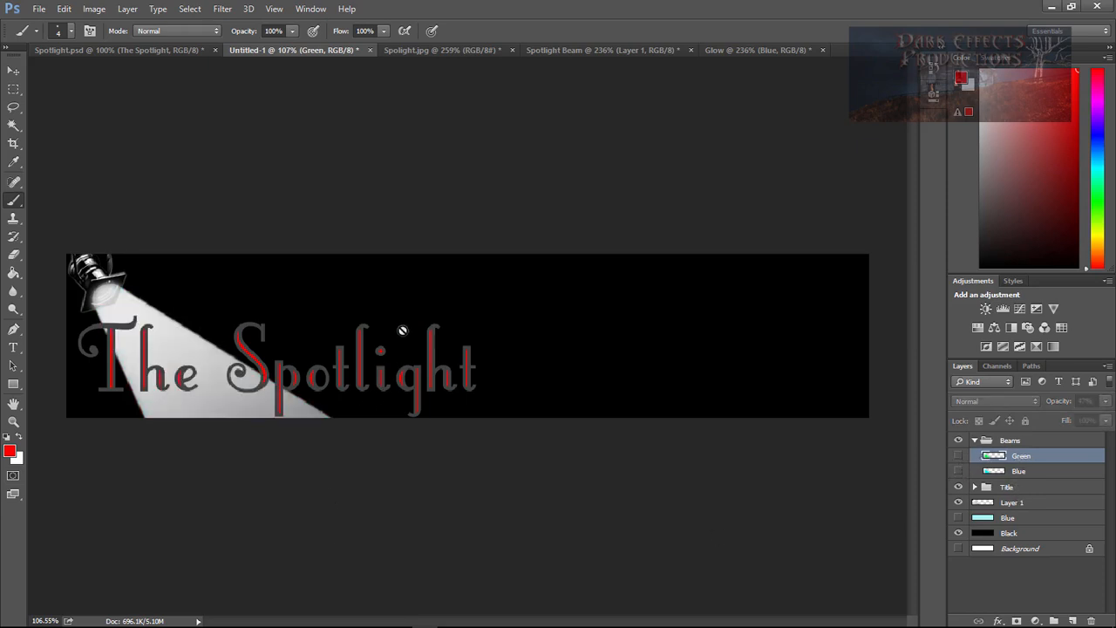
Display the Timeline and create a frame animation from the banner.
left_click(310, 8)
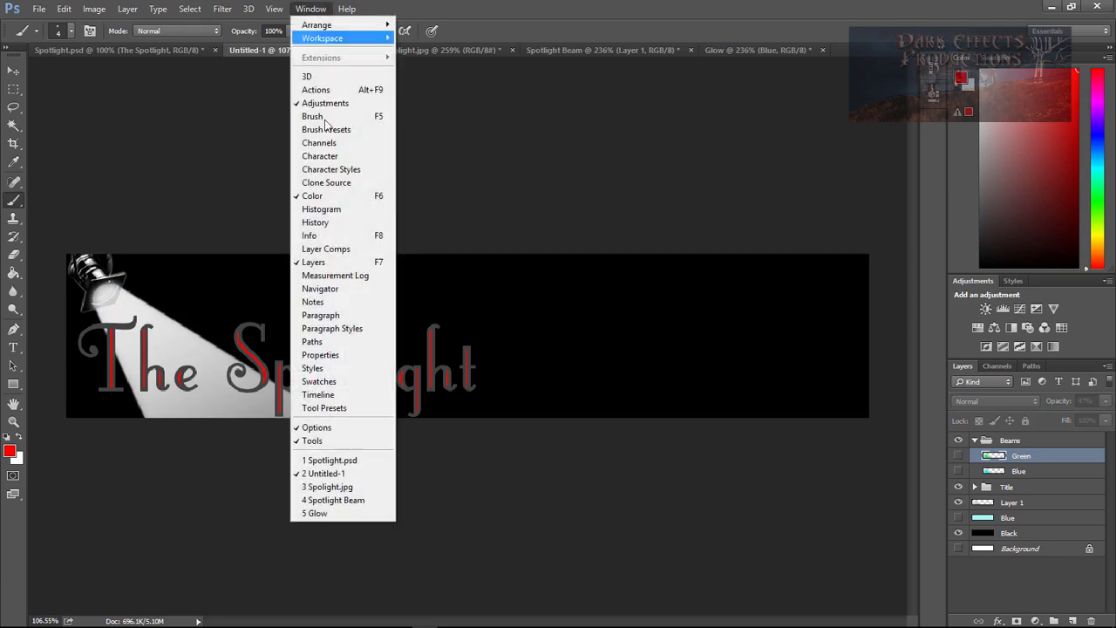
left_click(325, 396)
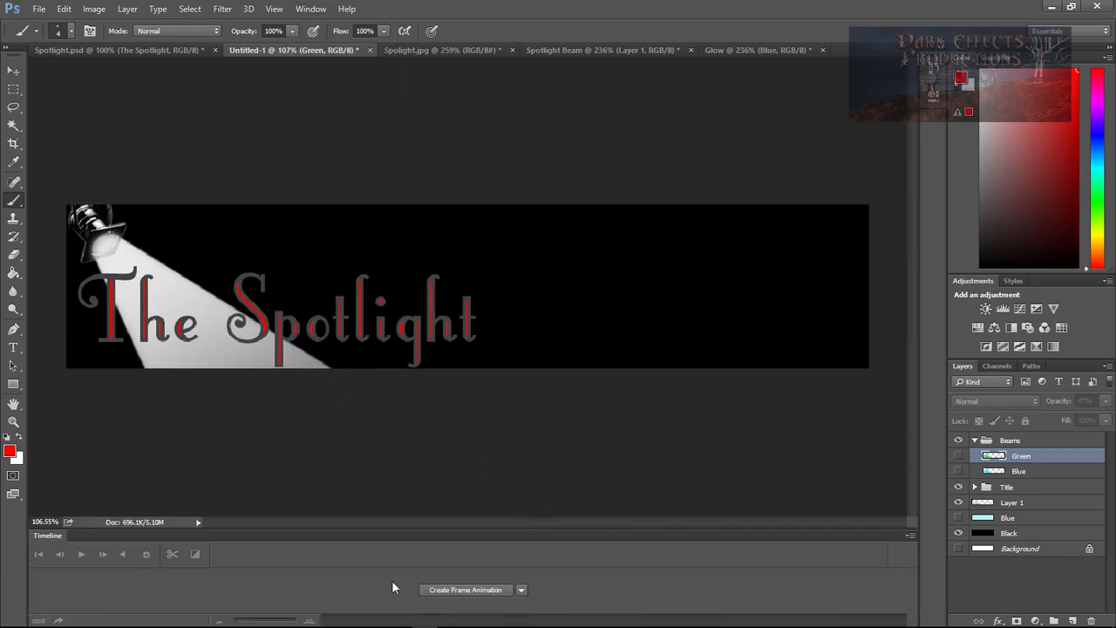
left_click(521, 591)
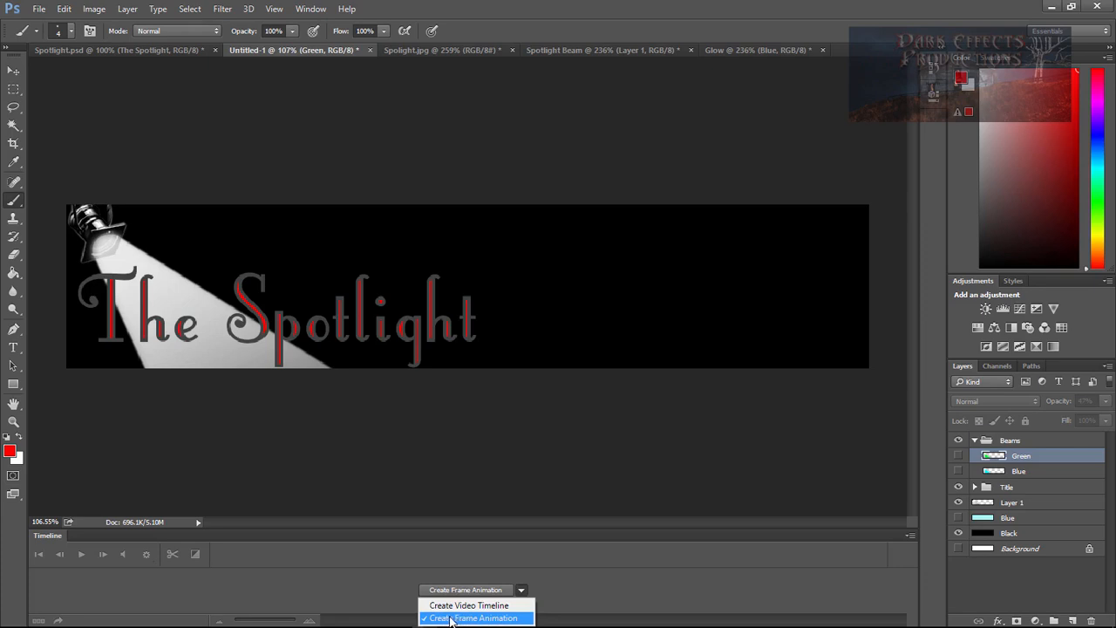
left_click(478, 618)
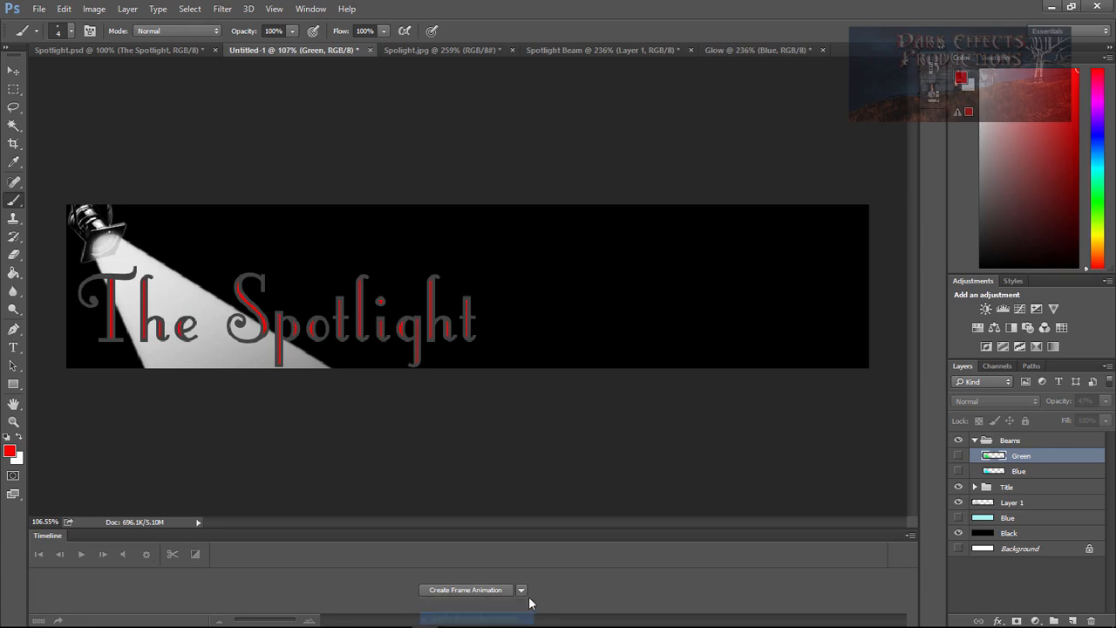
left_click(449, 590)
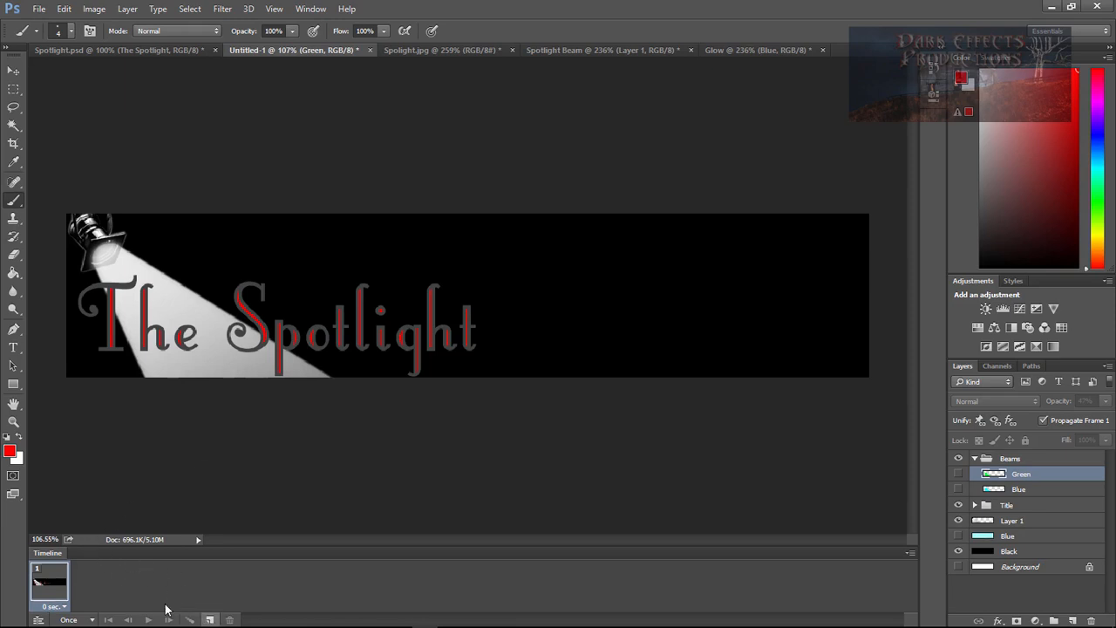
Duplicate the first animation frame four times, up to frame 5.
left_click(209, 619)
left_click(209, 619)
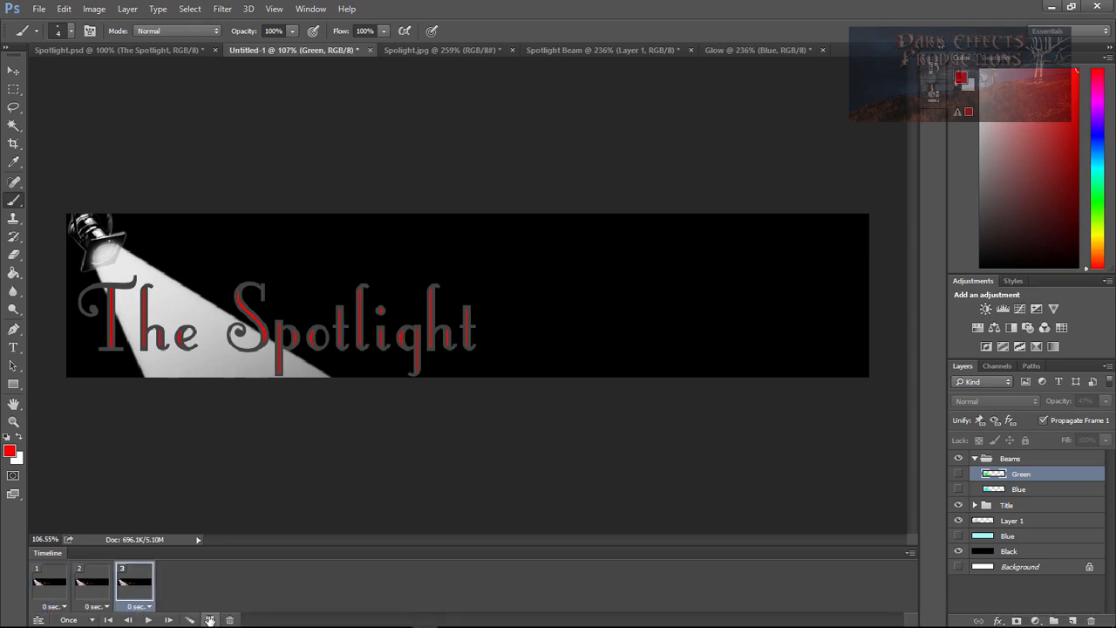
left_click(209, 619)
left_click(209, 619)
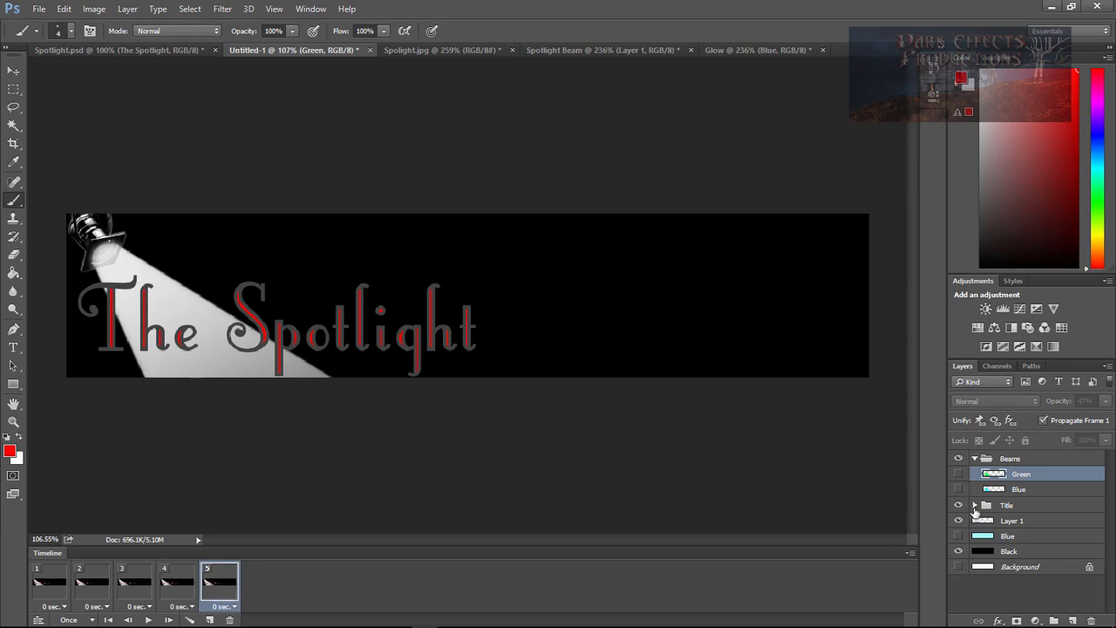
Expand the Title group and switch the title fill on frame 5 from Red to Purple.
left_click(975, 506)
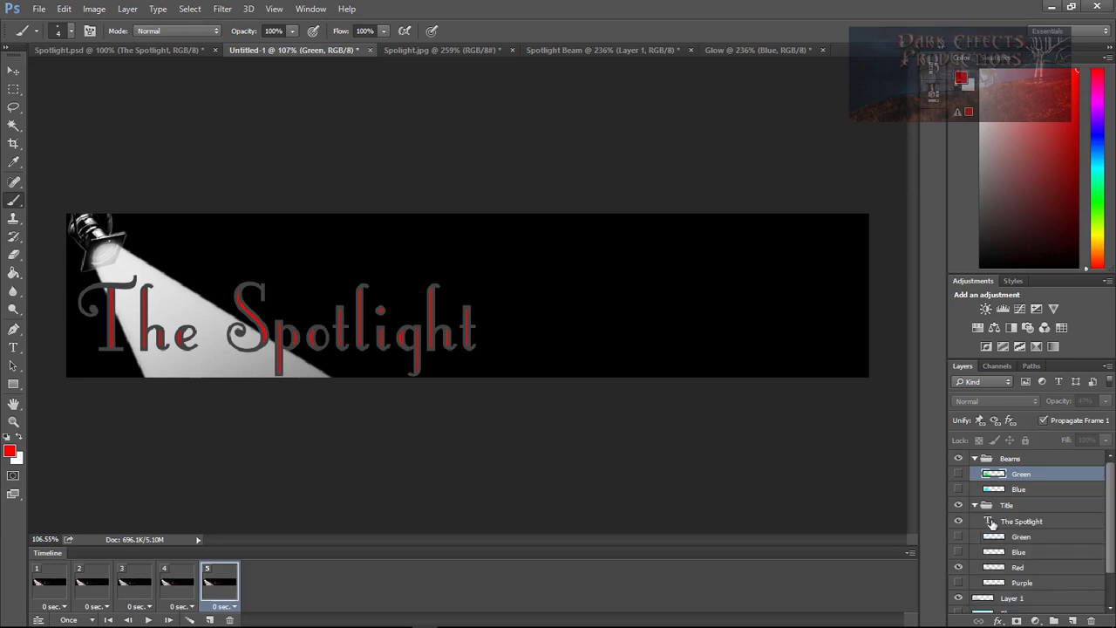
left_click(957, 567)
left_click(958, 582)
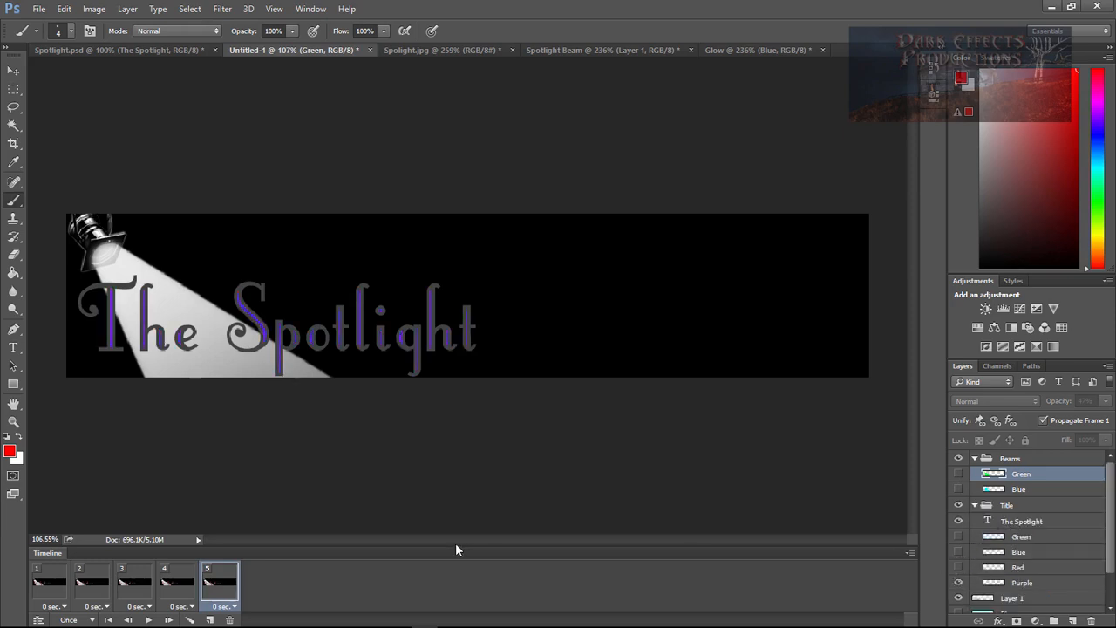
Duplicate the purple-title frame five times and show the Green beam on frame 10.
left_click(209, 619)
left_click(209, 619)
left_click(209, 618)
left_click(209, 619)
left_click(210, 619)
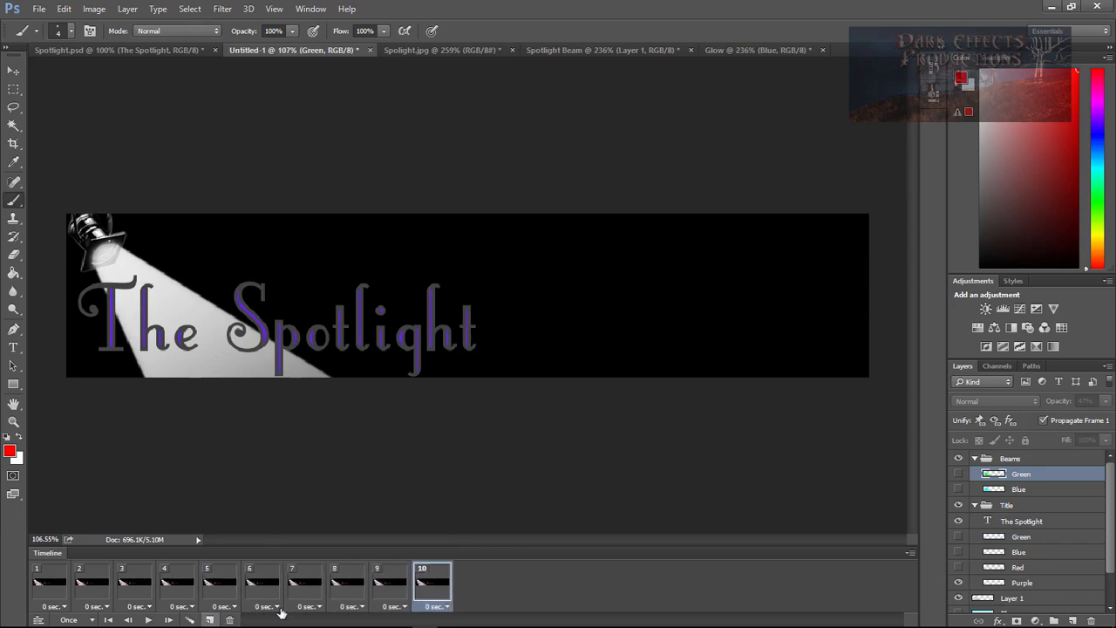
left_click(958, 474)
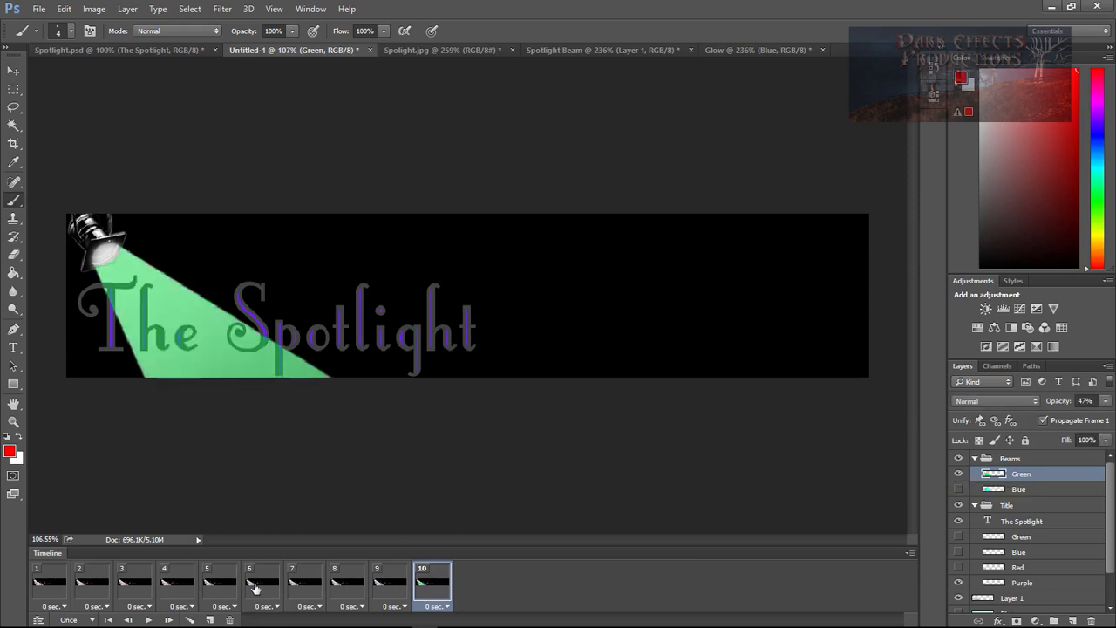
Add frames 11 and 12, and on frame 12 hide the Green beam and replace the Purple title fill with Blue.
left_click(210, 619)
left_click(209, 619)
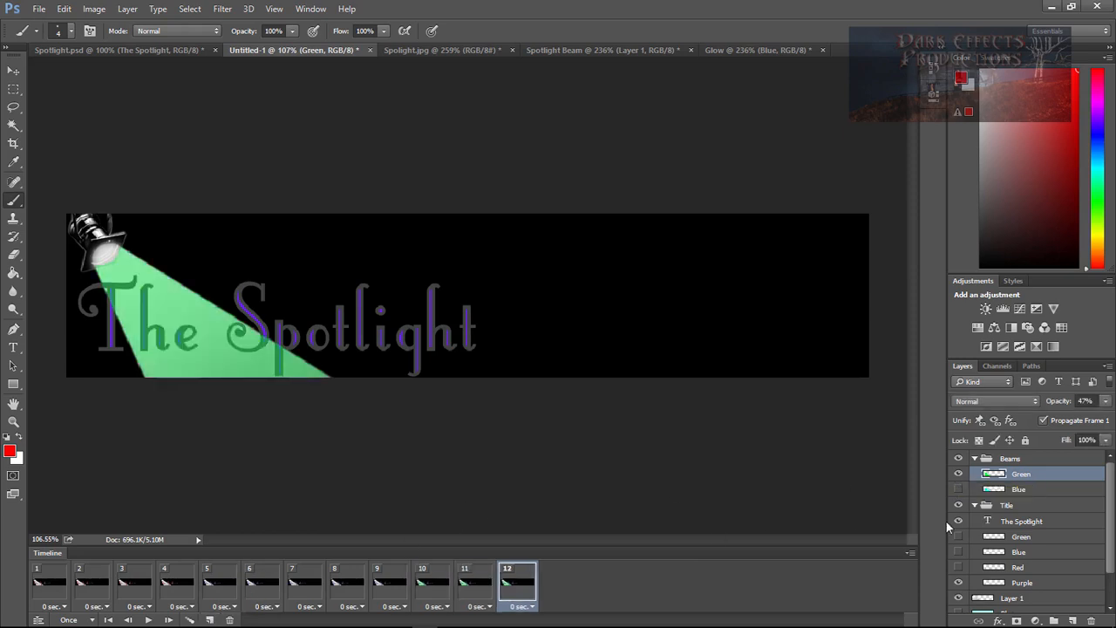
left_click(958, 474)
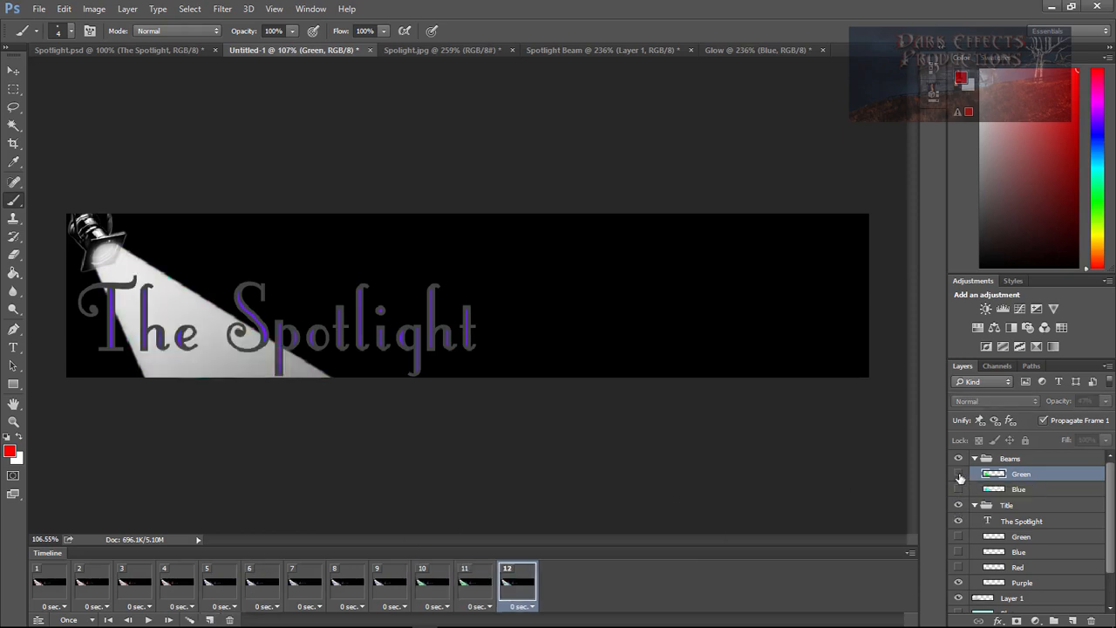
left_click(958, 551)
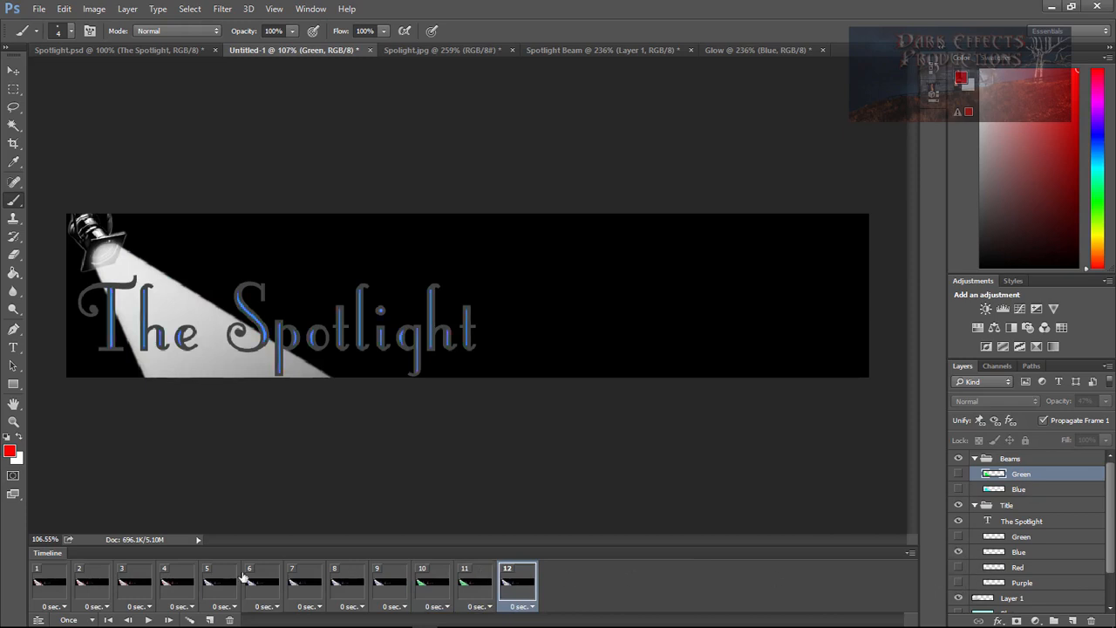
Duplicate the blue-title frame five times and switch the title fill on frame 17 from Blue to Green.
left_click(189, 619)
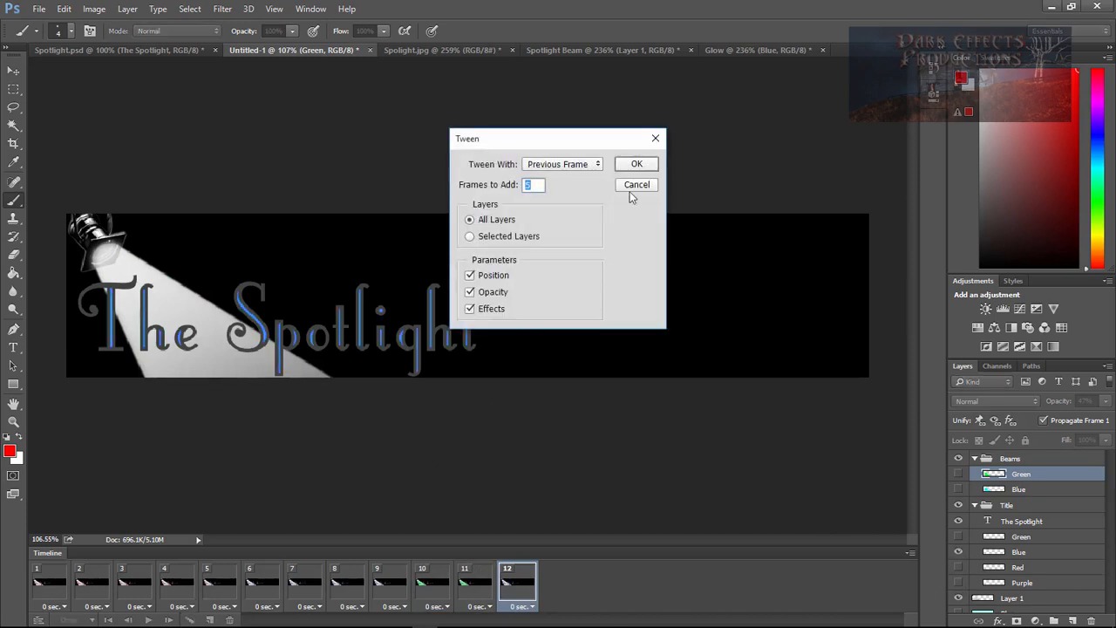
left_click(633, 187)
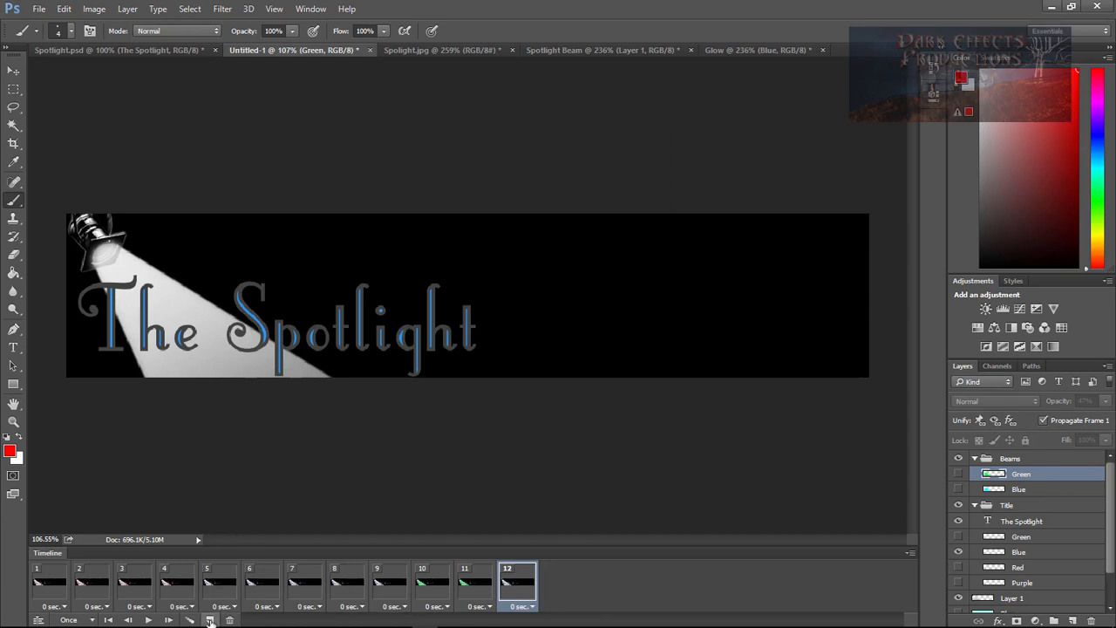
left_click(210, 619)
left_click(211, 619)
left_click(211, 619)
left_click(211, 619)
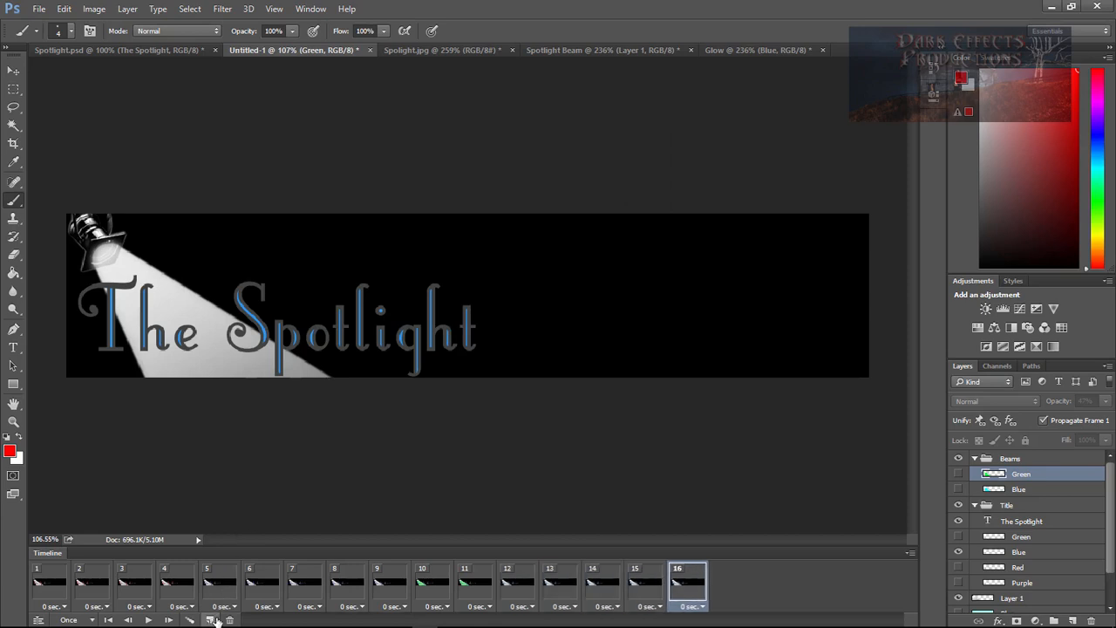
left_click(211, 619)
left_click(959, 552)
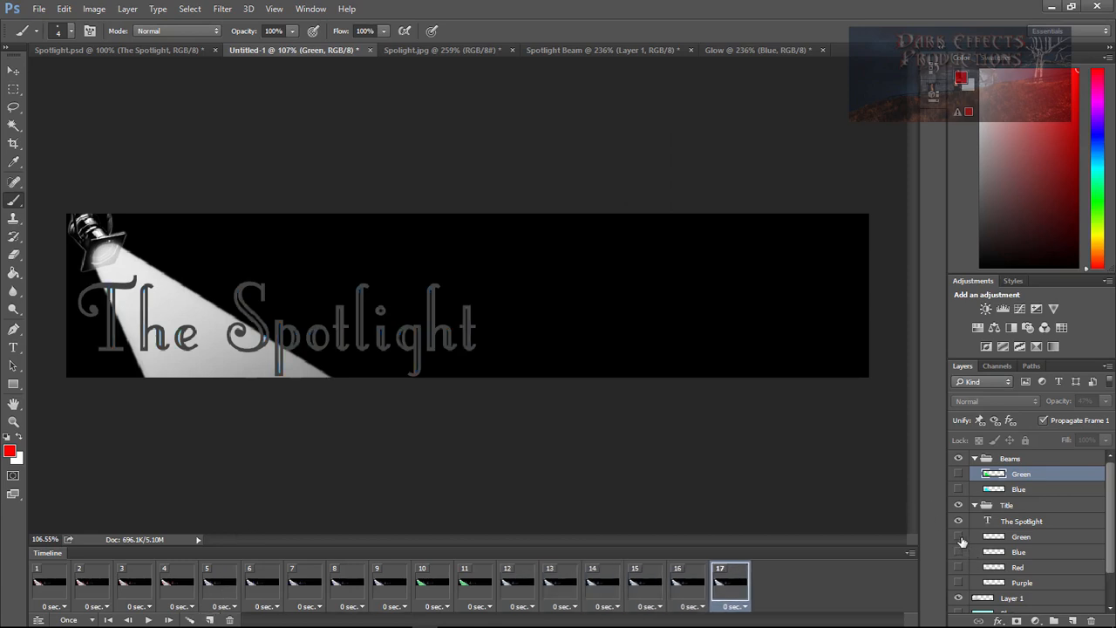
left_click(958, 537)
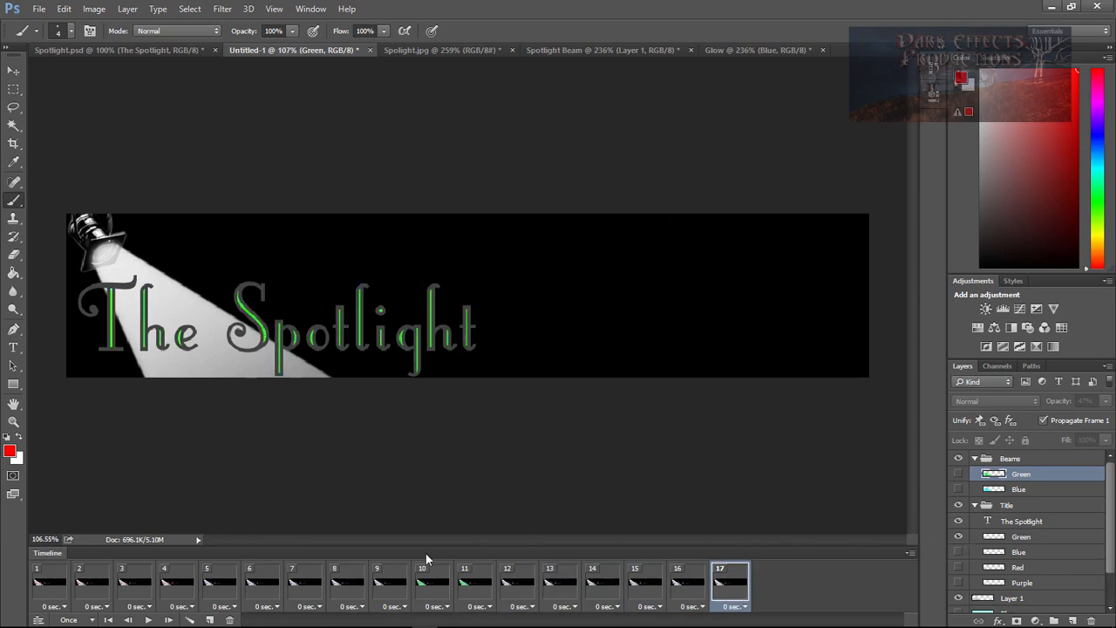
Duplicate the green-title frame five times and show the Blue beam on frame 22.
left_click(211, 619)
left_click(210, 619)
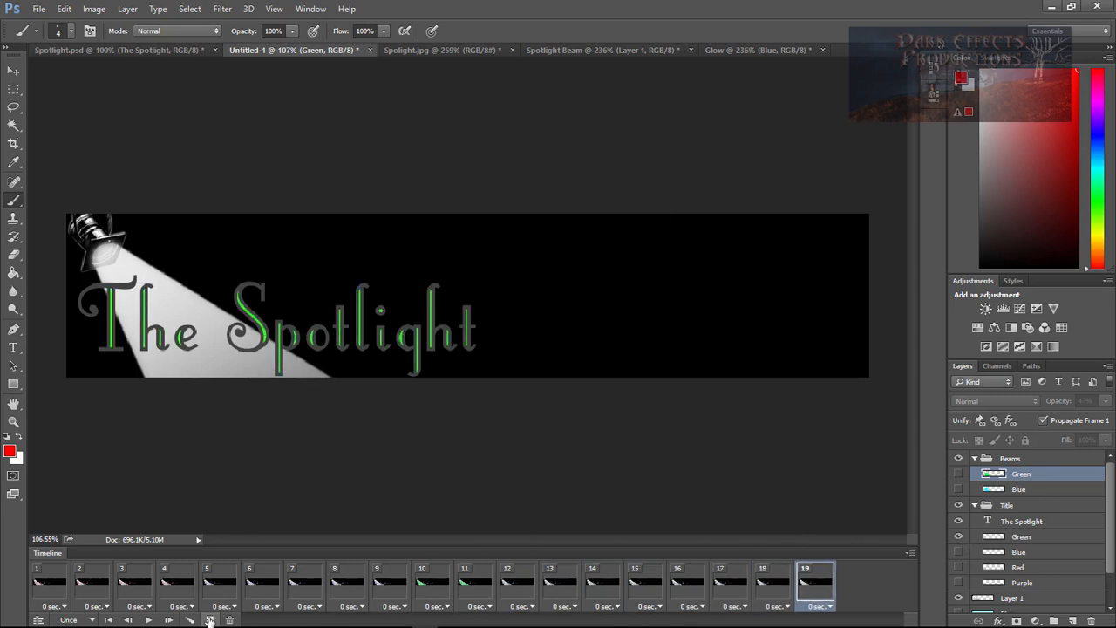
left_click(210, 619)
left_click(210, 619)
left_click(210, 619)
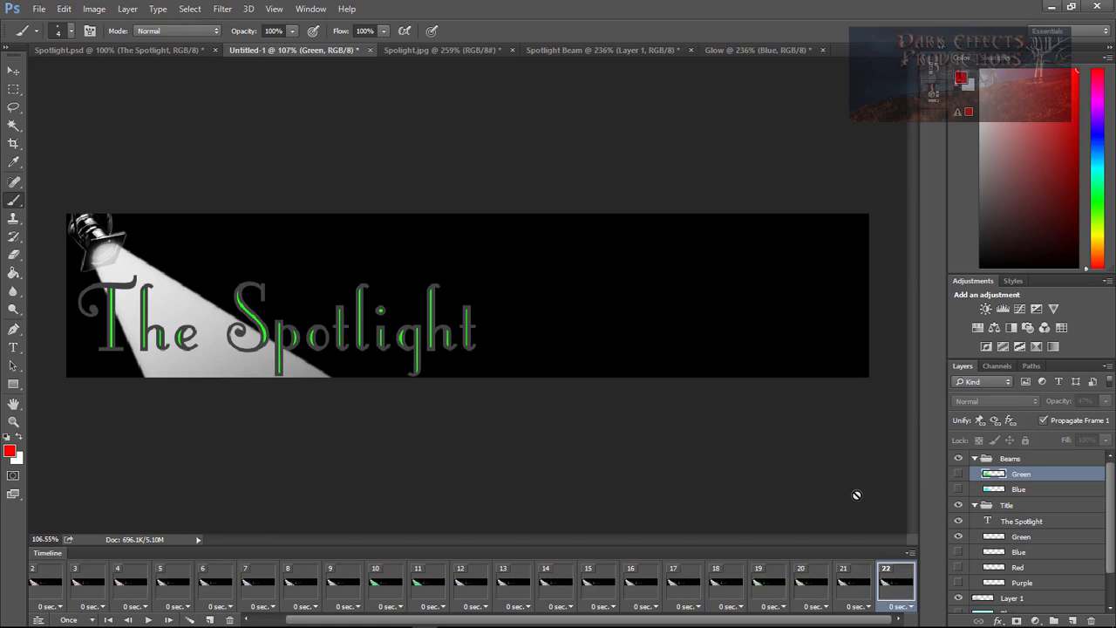
left_click(959, 489)
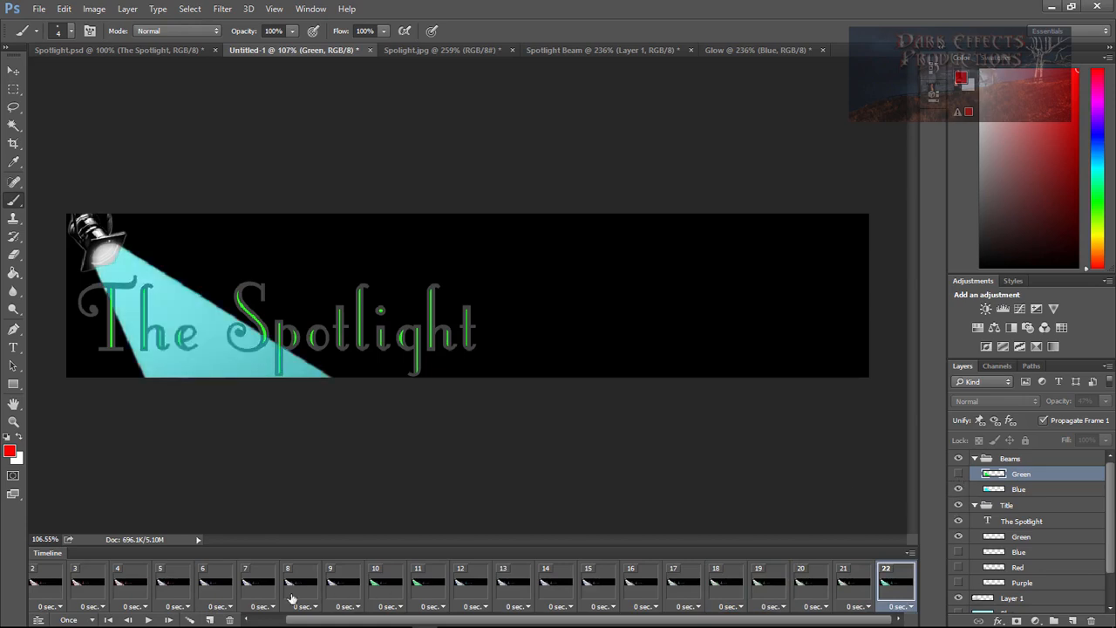
Add frames 23 and 24, and hide the Blue beam on frame 24.
left_click(210, 618)
left_click(210, 619)
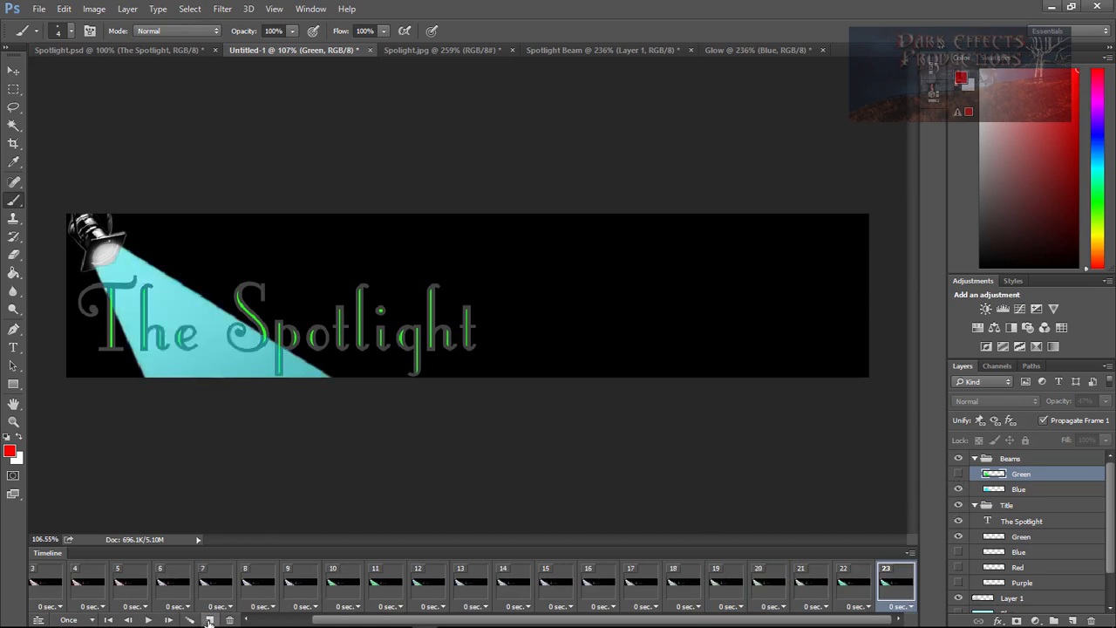
left_click(959, 490)
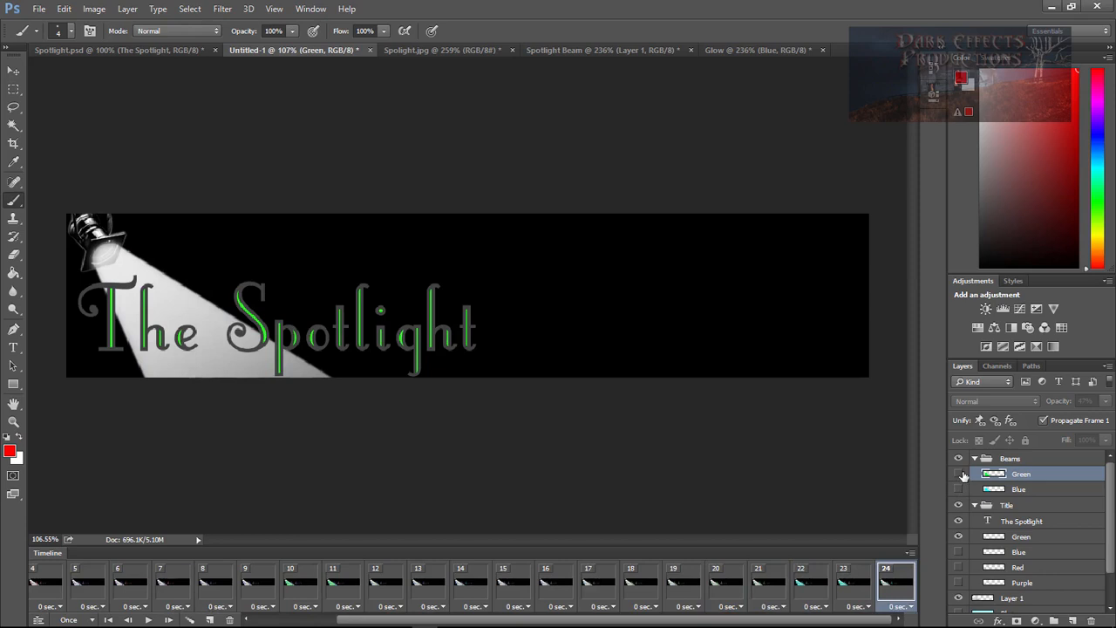
Add frames 25 and 26, and switch the title fill on frame 26 from Green to Red.
left_click(210, 619)
left_click(210, 619)
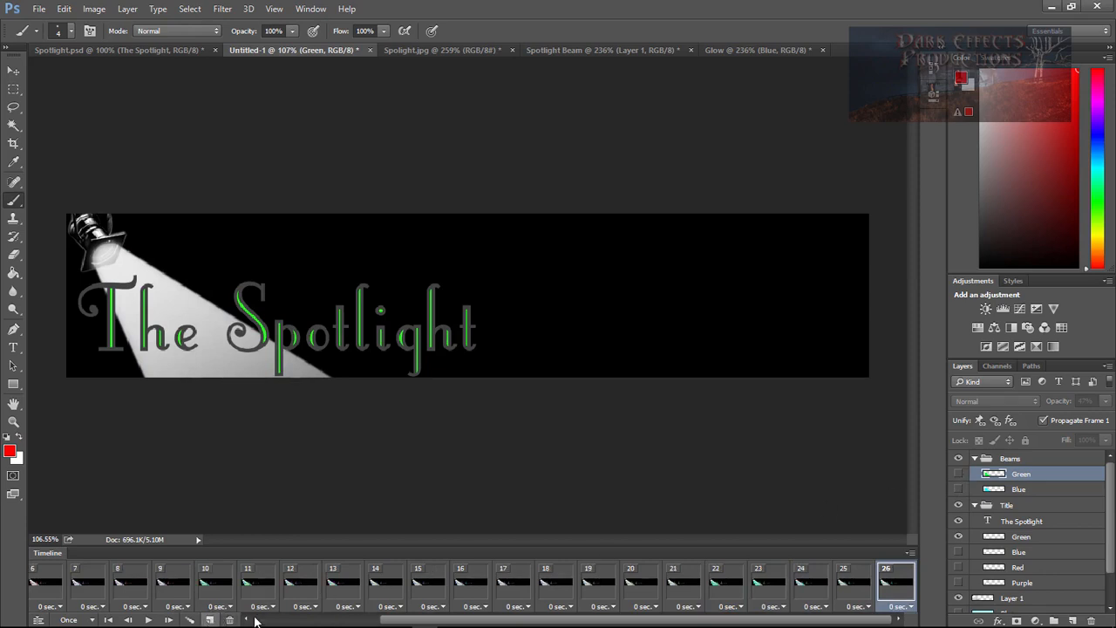
left_click(959, 537)
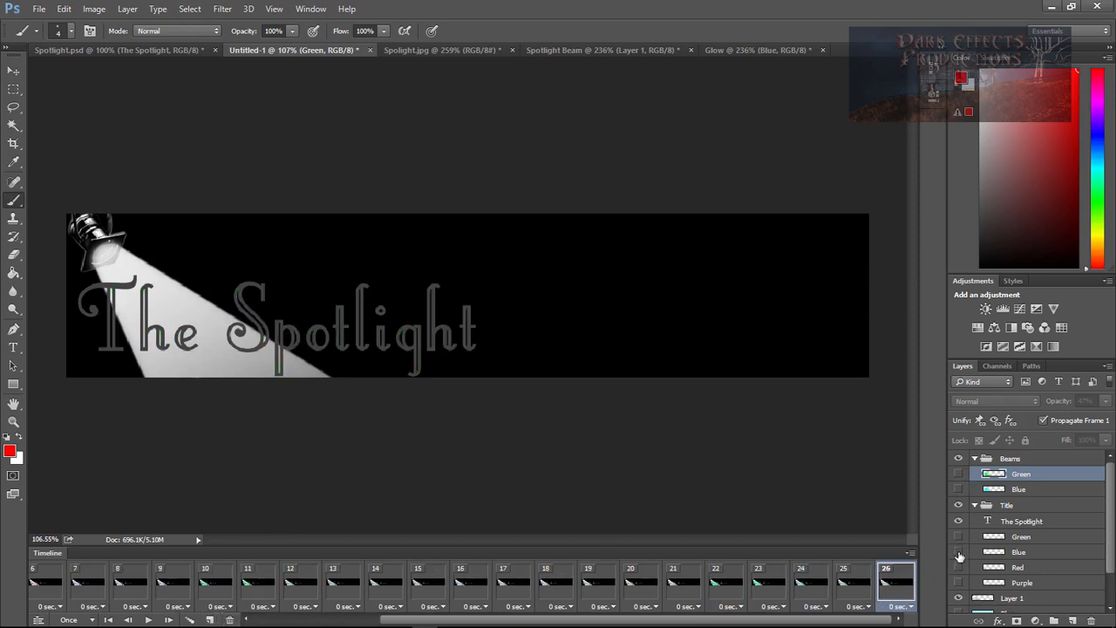
left_click(958, 567)
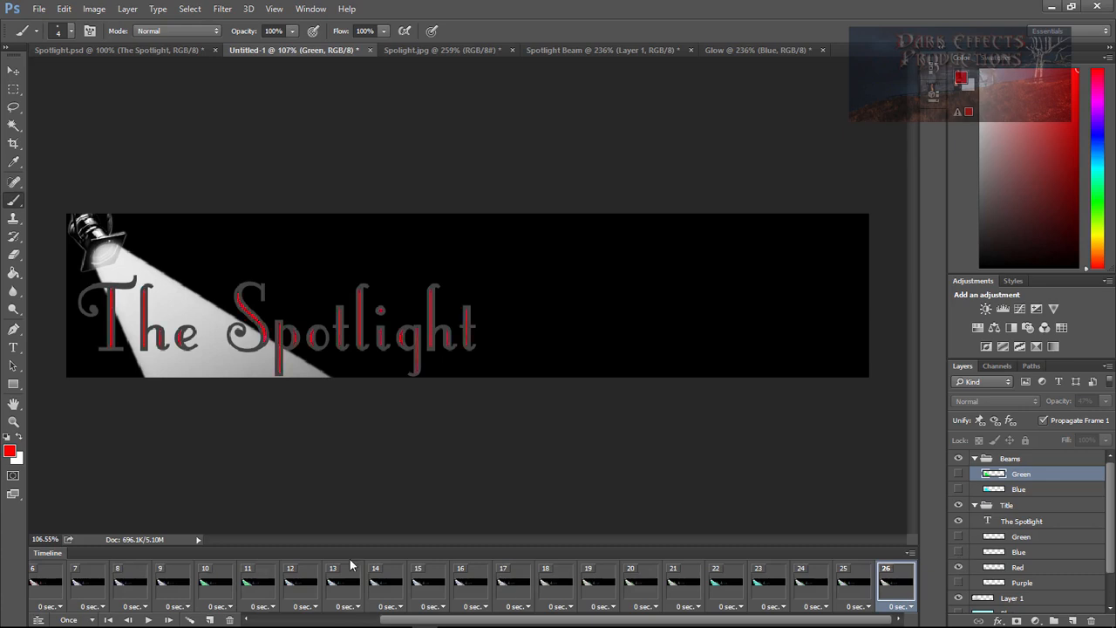
Duplicate the red-title frame five times and show the Green beam on frame 31.
left_click(209, 619)
left_click(209, 619)
left_click(209, 619)
left_click(209, 619)
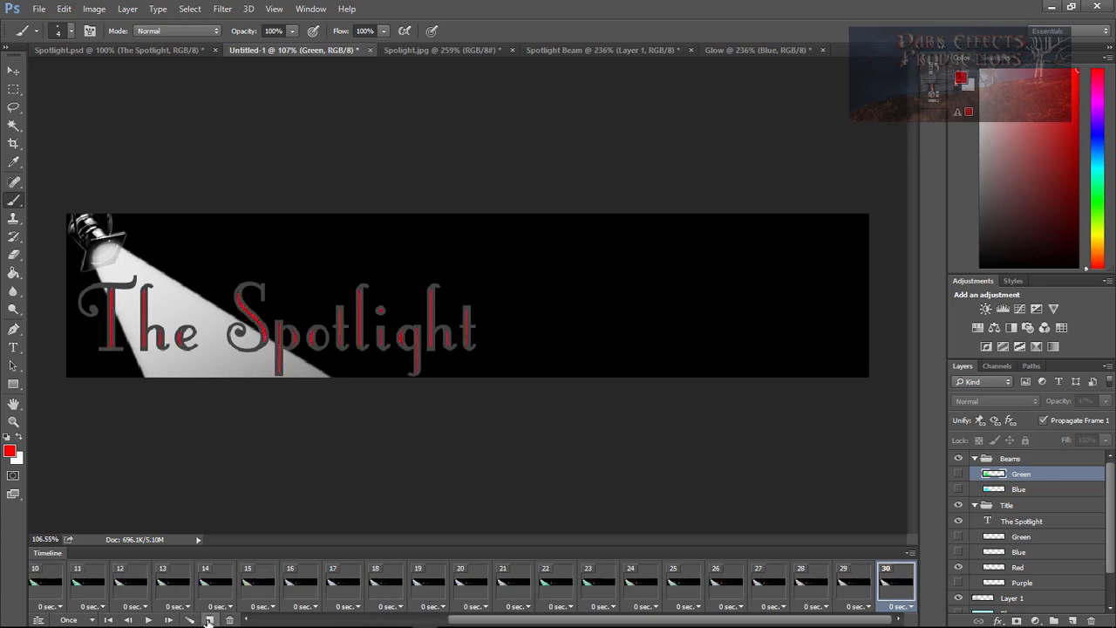
left_click(209, 619)
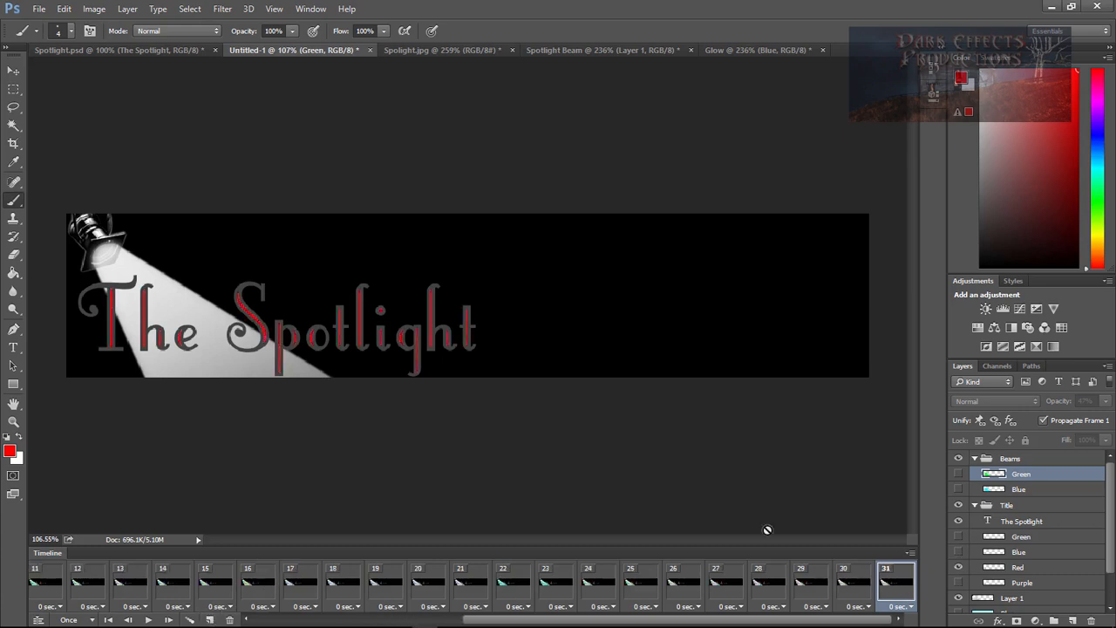
left_click(958, 474)
Add frames 32 and 33, and on frame 33 hide the Green beam and replace the Red title fill with Green.
left_click(209, 618)
left_click(209, 618)
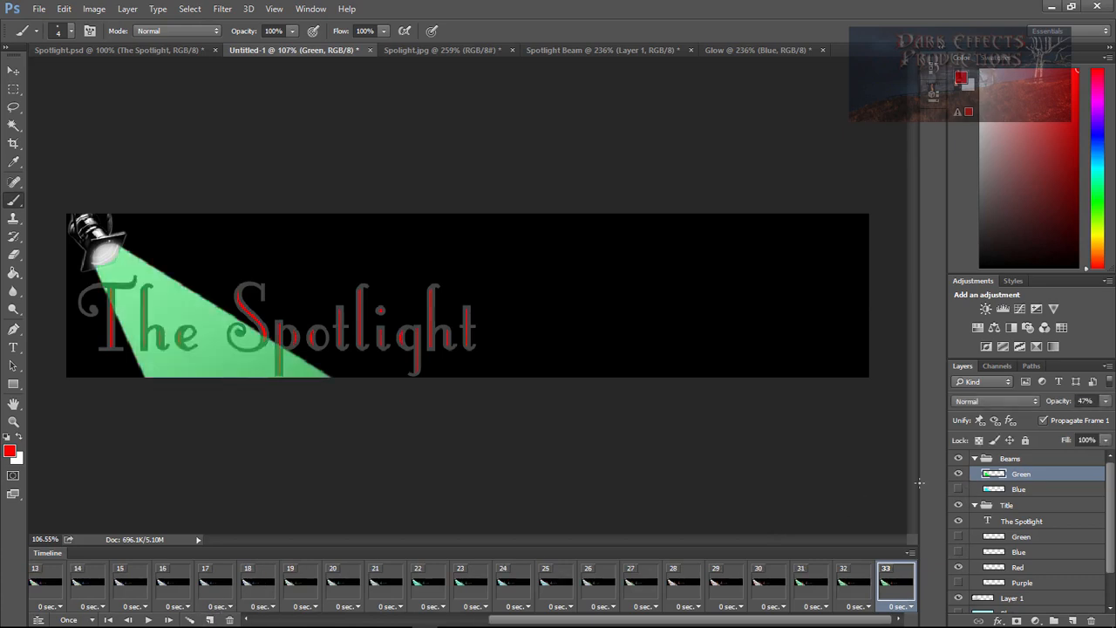
left_click(958, 473)
left_click(958, 566)
left_click(958, 536)
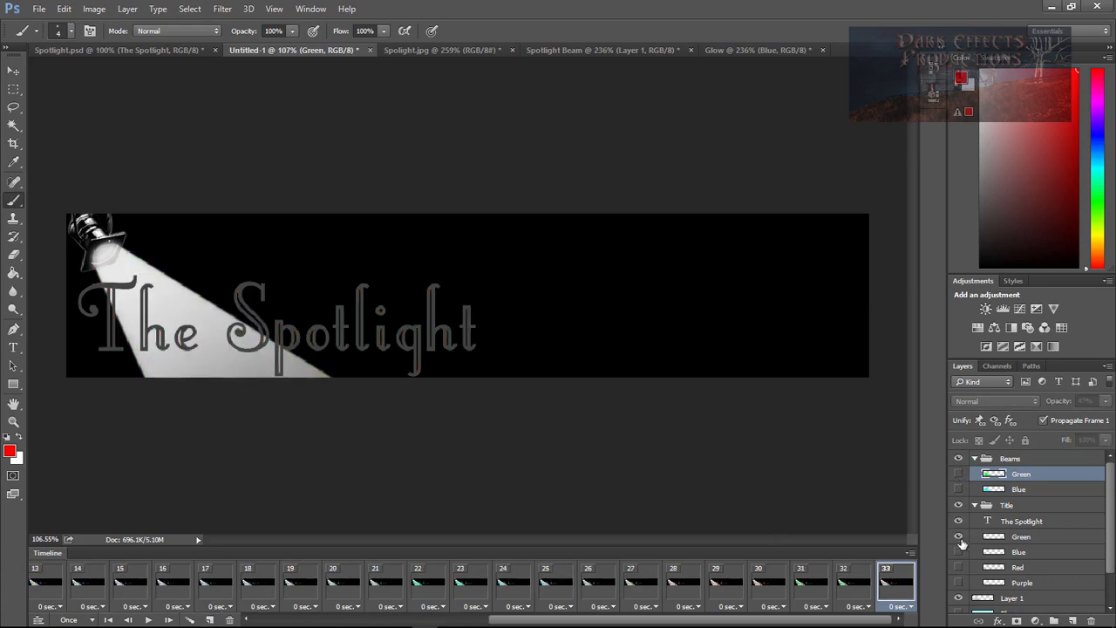
Duplicate the green-title frame four times to extend the animation to frame 37.
left_click(209, 618)
left_click(209, 619)
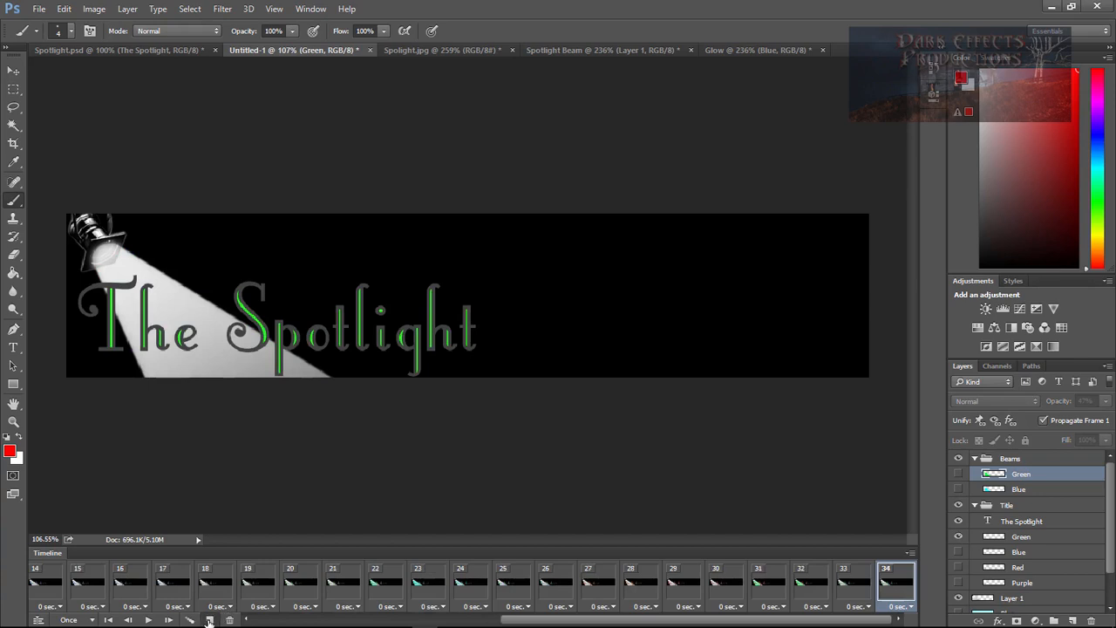
left_click(209, 619)
left_click(209, 619)
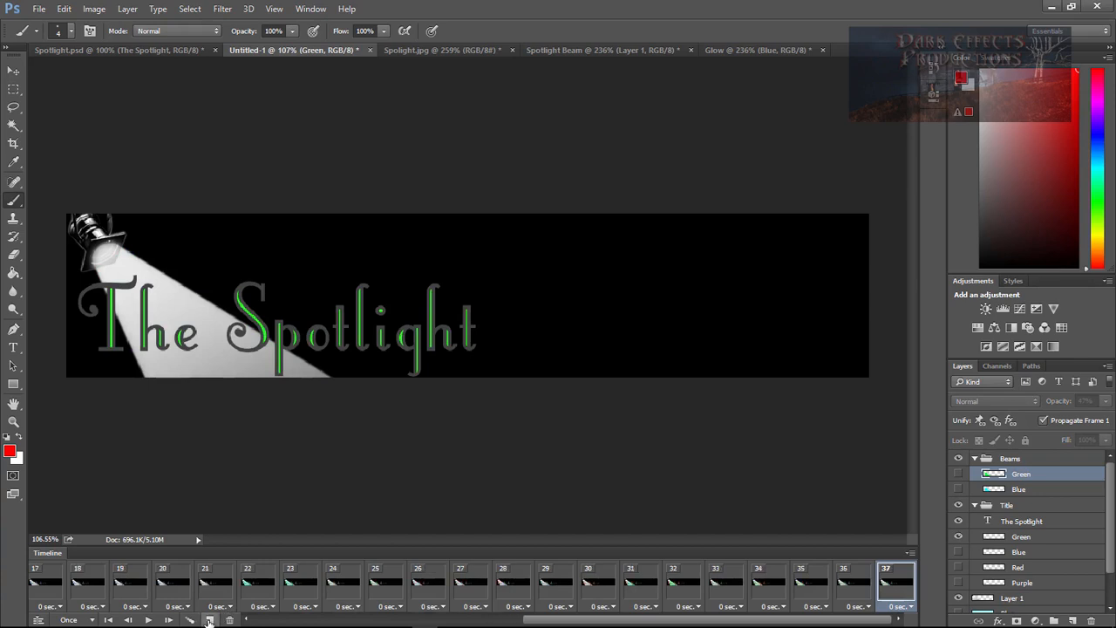
Set the animation's looping to Forever and preview its playback.
left_click(148, 619)
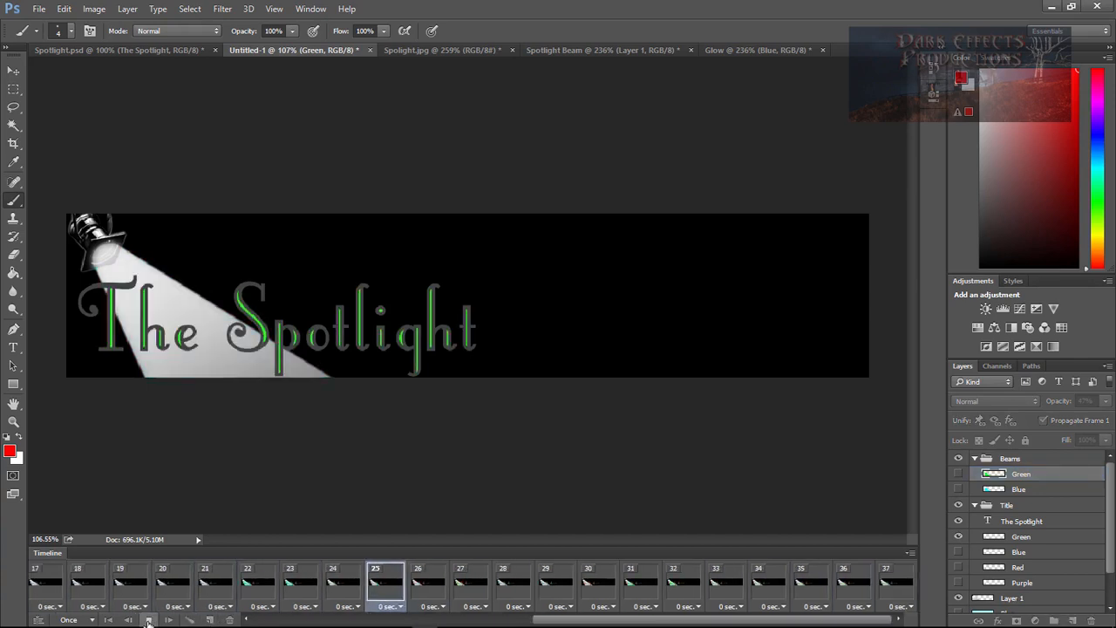
left_click(87, 619)
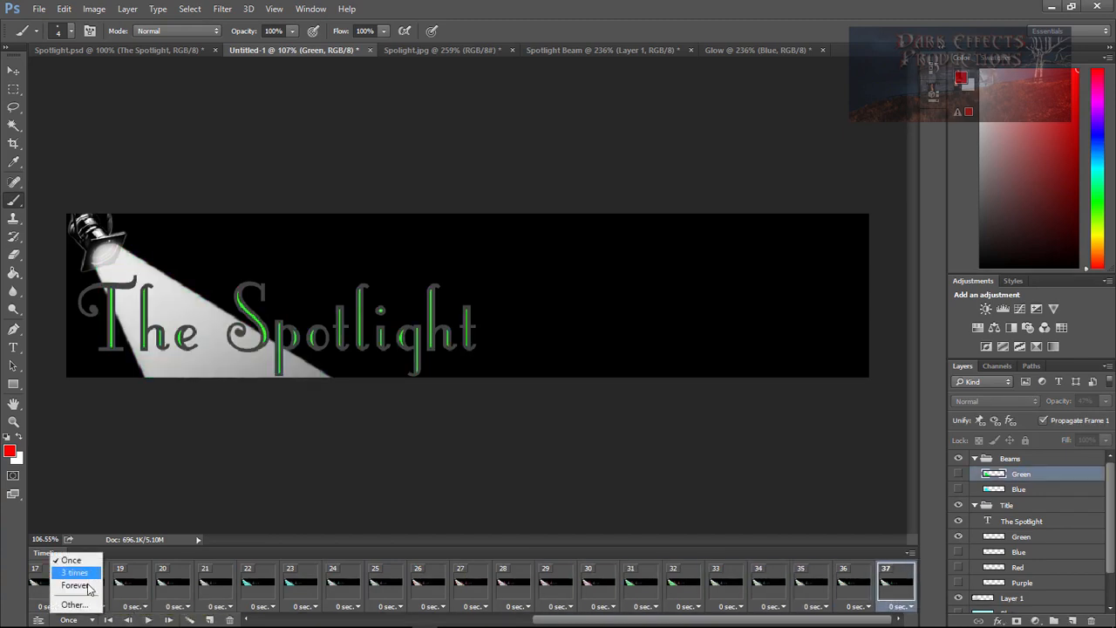
left_click(99, 587)
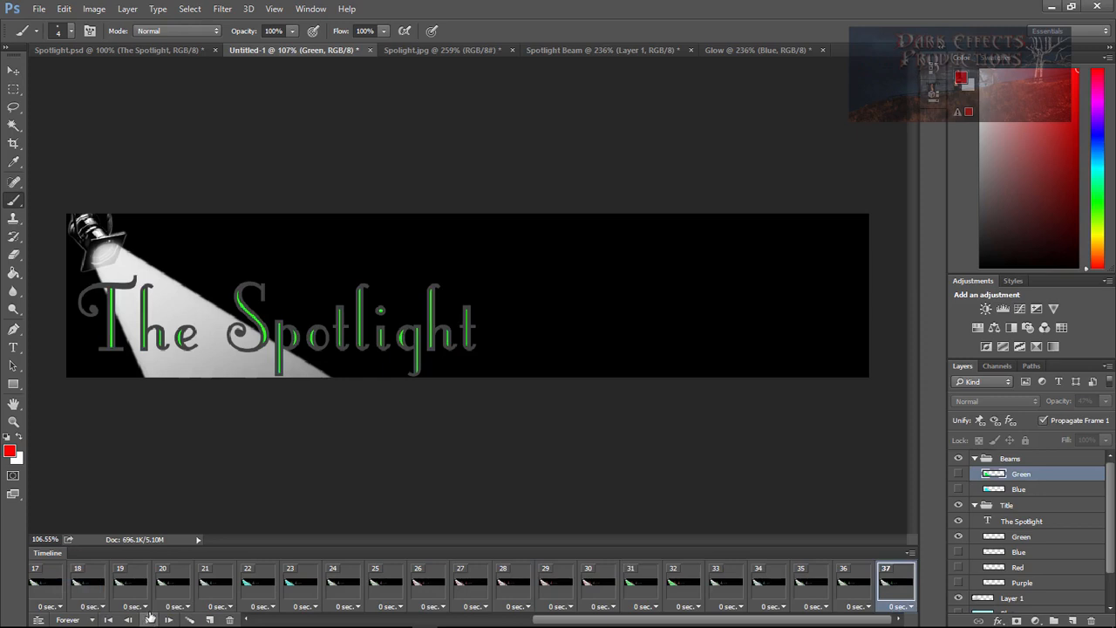
left_click(149, 620)
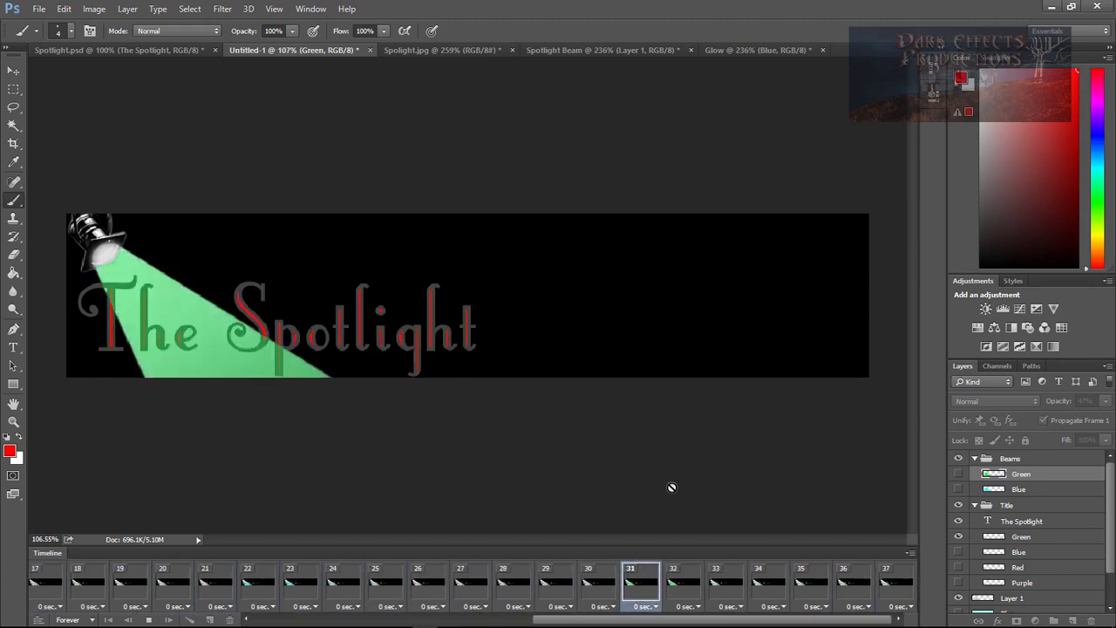
left_click(149, 621)
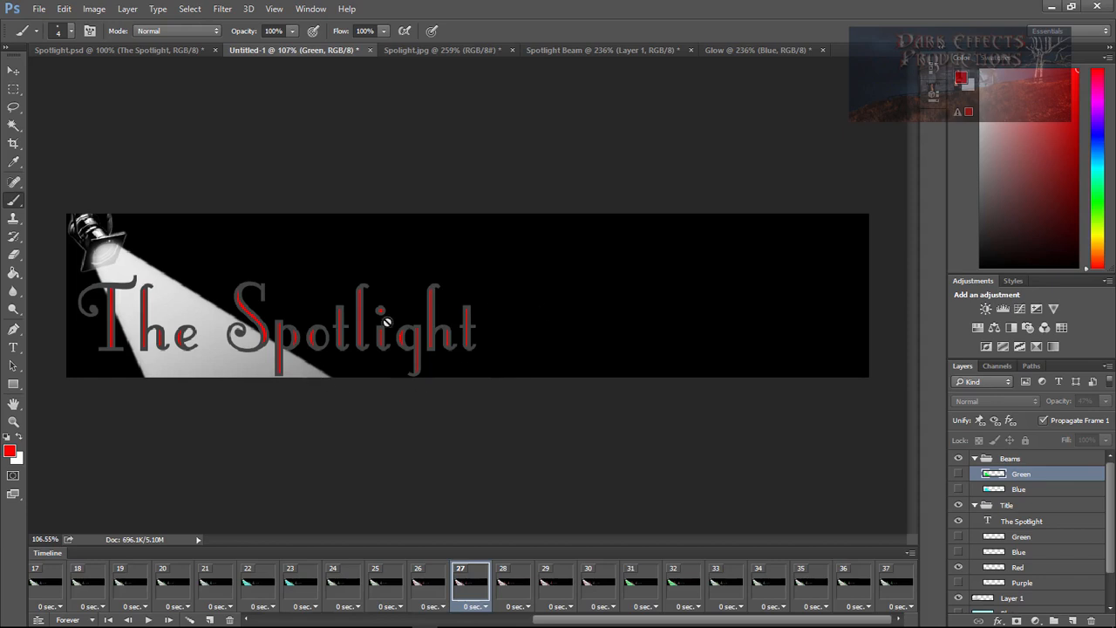
Open Save for Web for the animation in GIF format and reduce the exported image size.
left_click(40, 11)
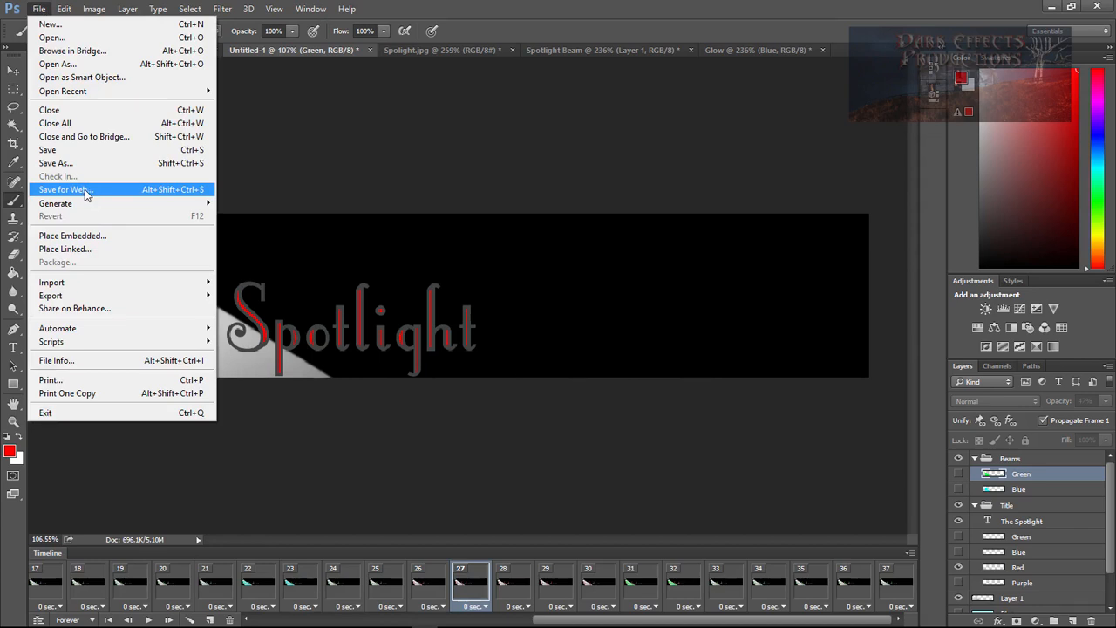
mouse_move(84, 296)
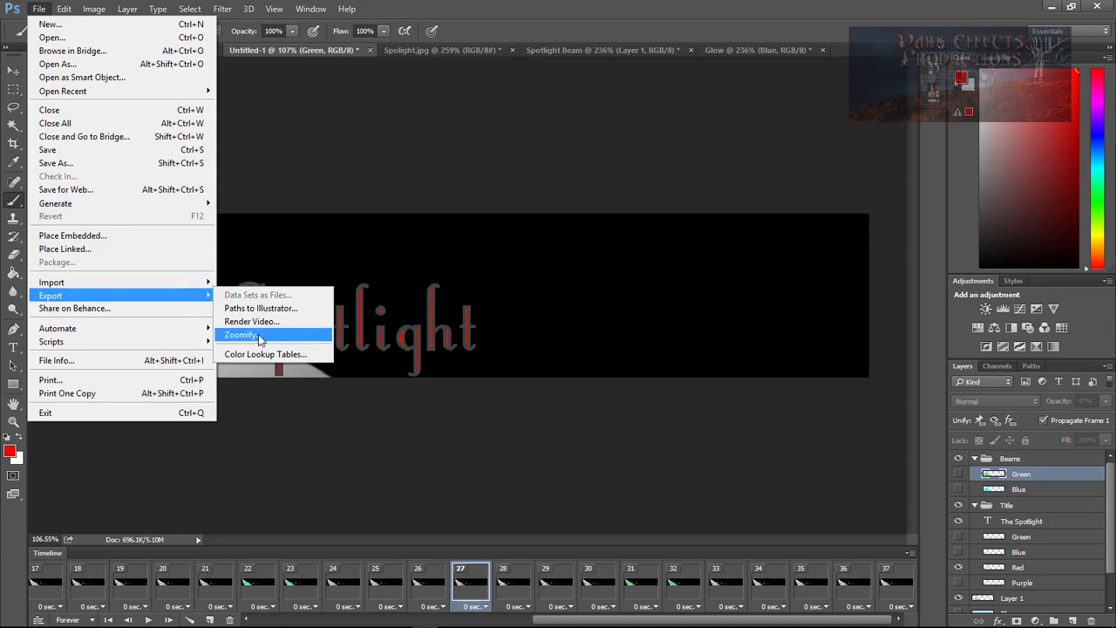
left_click(128, 189)
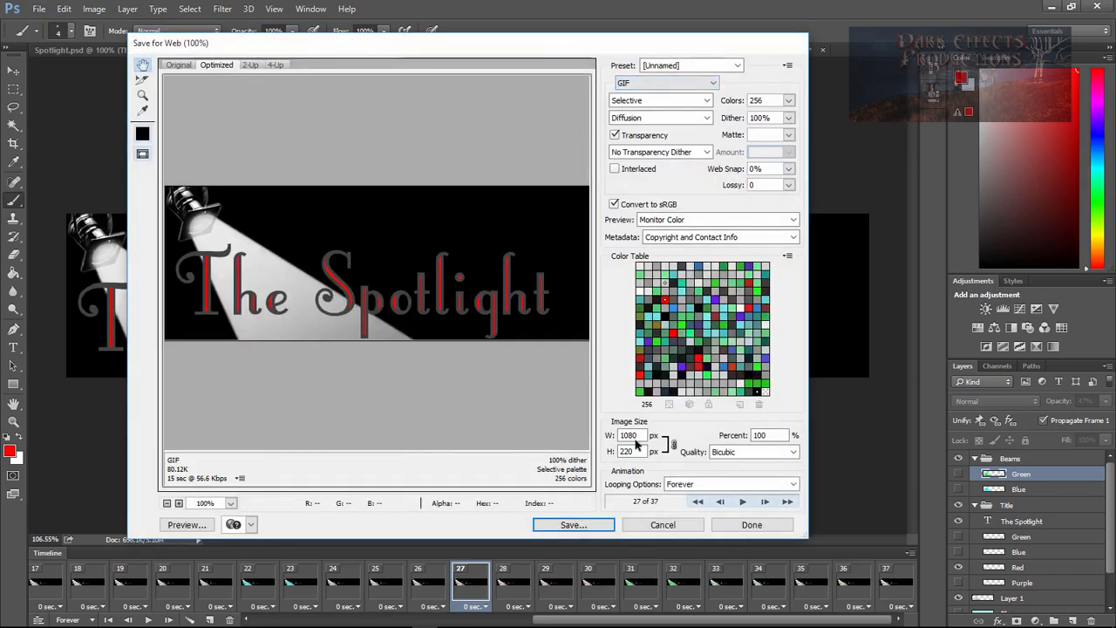
left_click_drag(641, 436, 544, 436)
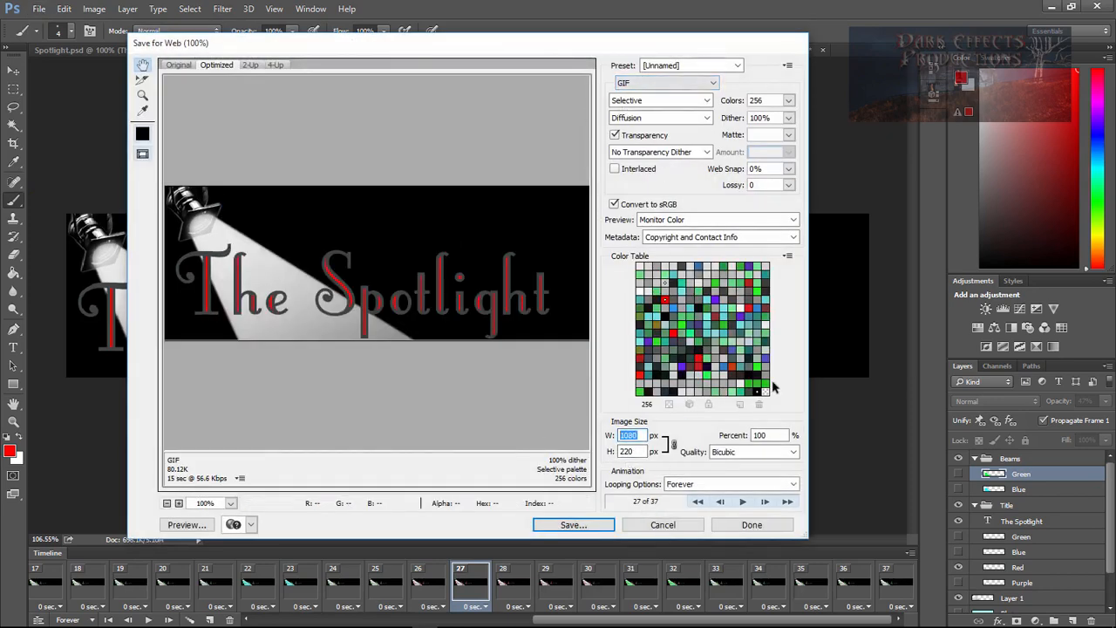
type("50")
Save the optimized GIF as Spotlight in the Spotlight Animation folder on the Dark Effects Projects (E:) drive.
left_click(568, 527)
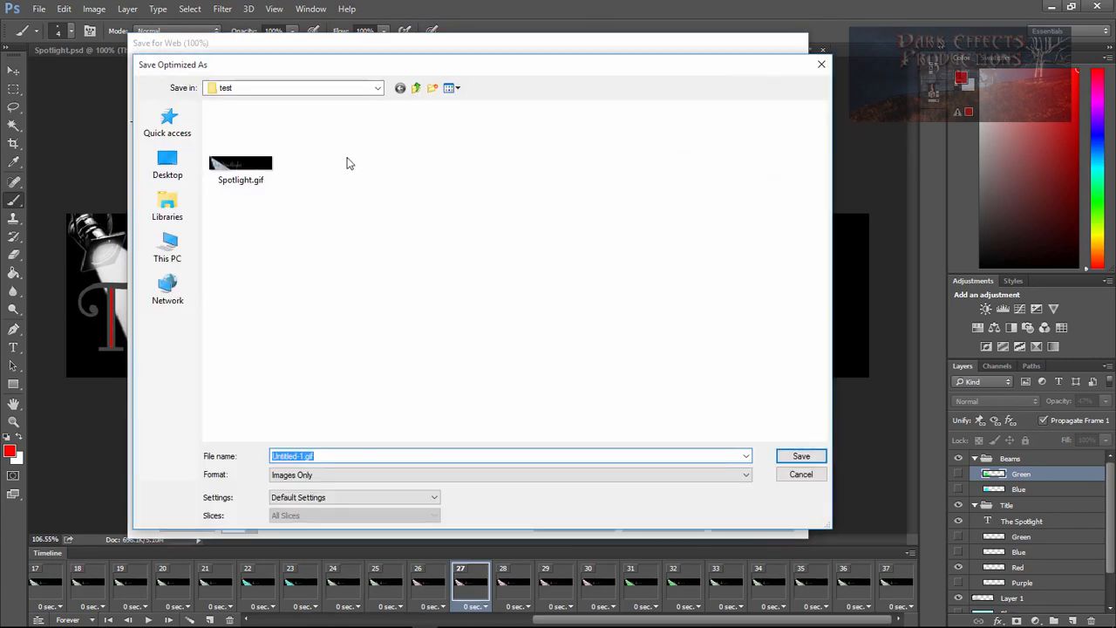
left_click(380, 88)
left_click(273, 234)
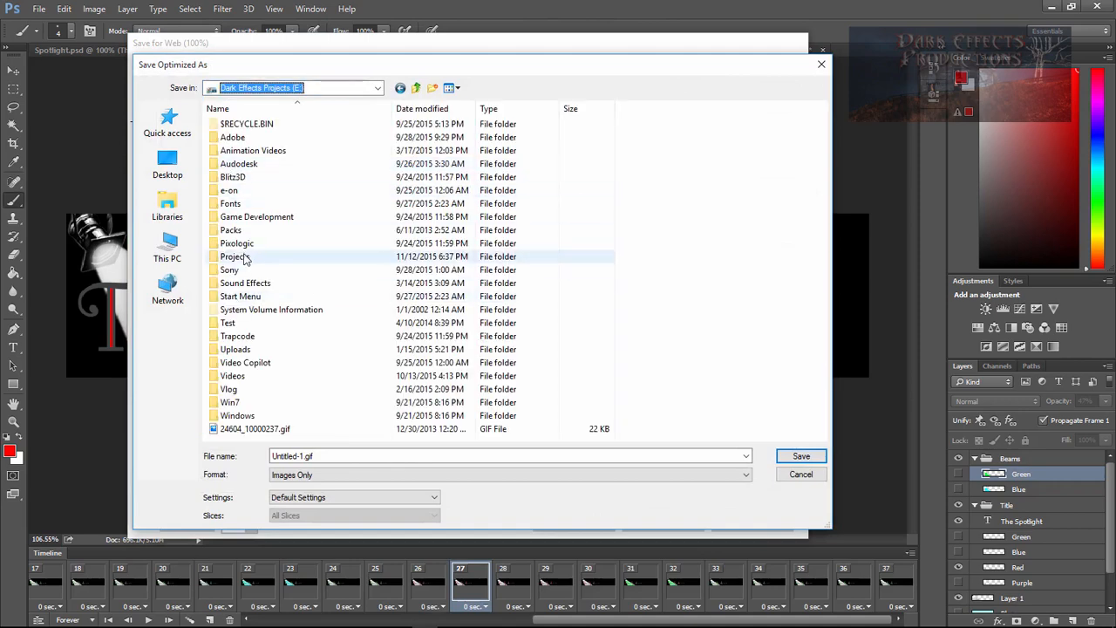
double_click(242, 140)
double_click(246, 194)
double_click(246, 243)
double_click(239, 126)
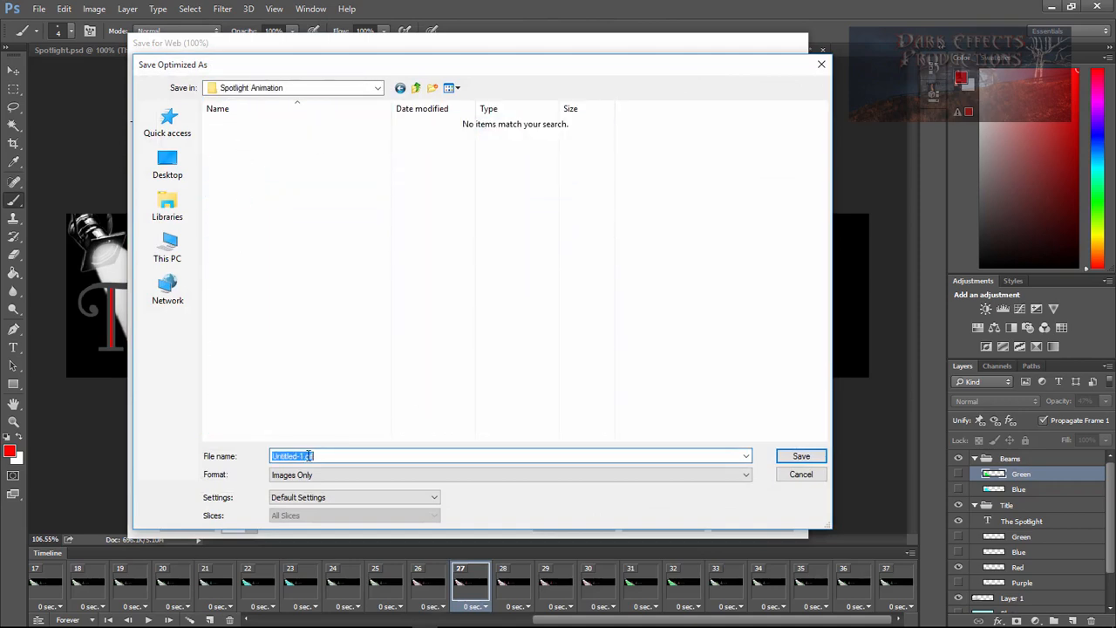
type("Spotlight")
key("Return")
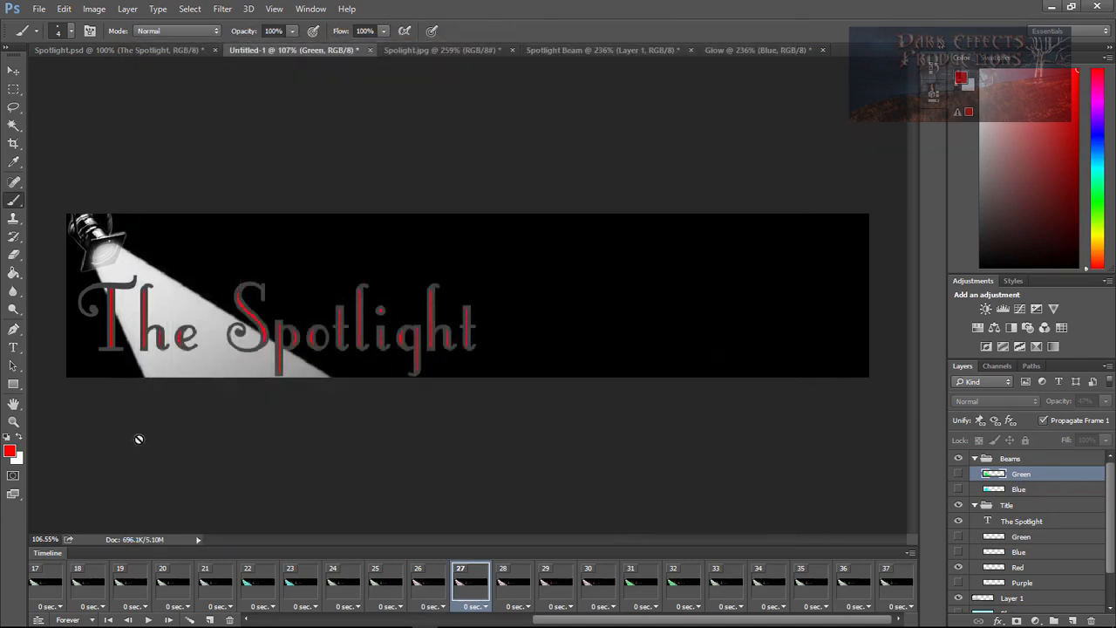
Switch to File Explorer and open Spotlight.gif from the Spotlight Animation folder to view the exported animation.
mouse_move(120, 621)
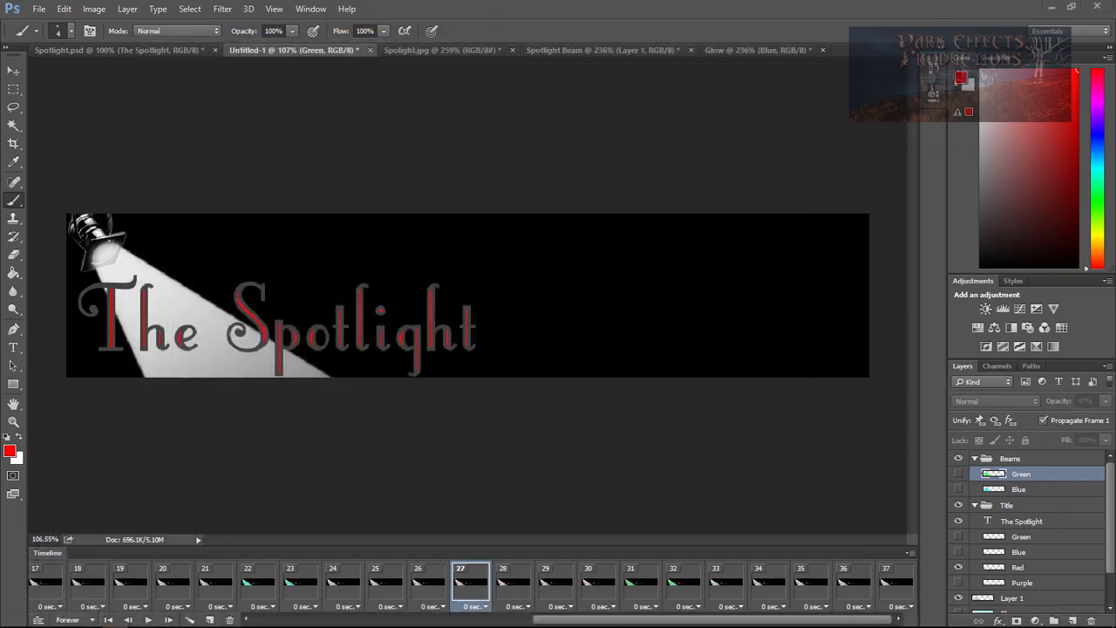
left_click_drag(1114, 209, 514, 132)
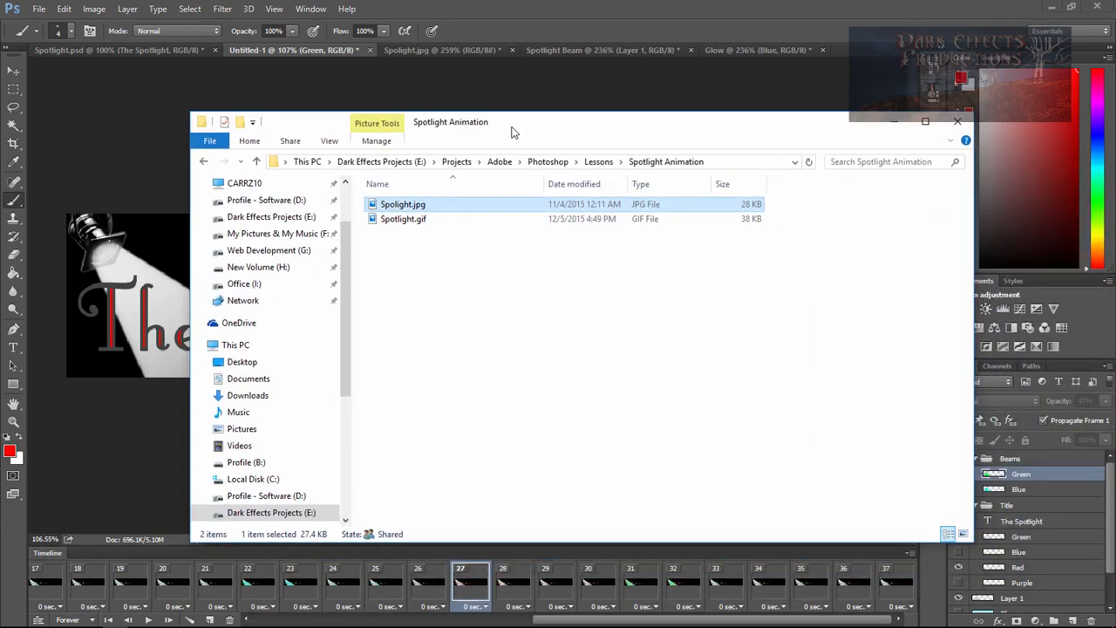
left_click(404, 223)
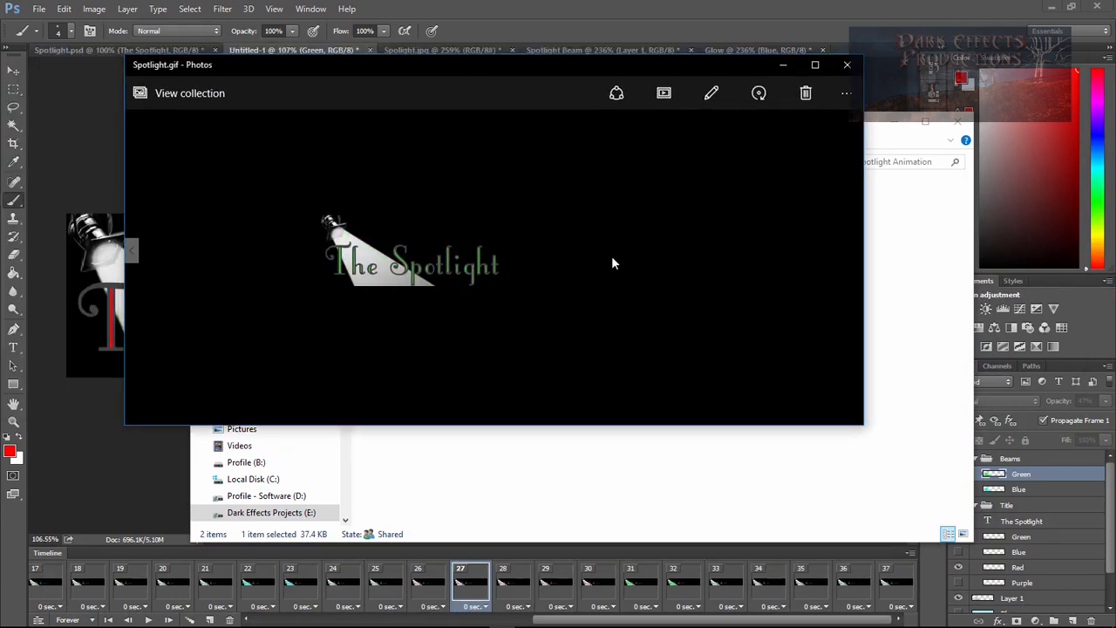
Switch to the web browser and examine the animated banner in the header of The Spotlight website.
left_click_drag(581, 134, 664, 330)
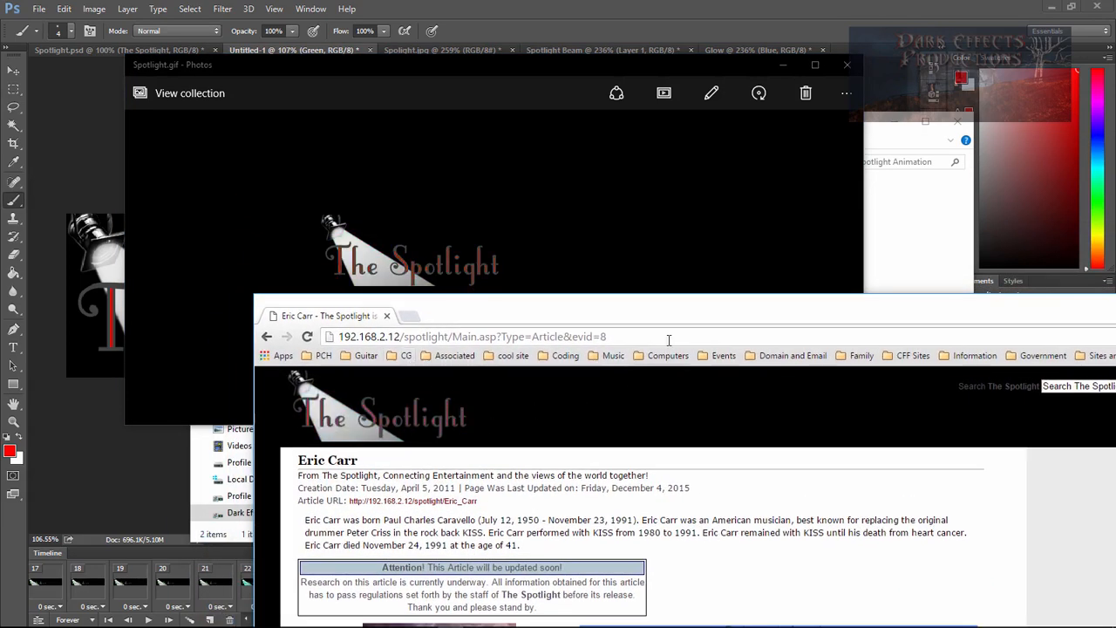
left_click_drag(691, 317, 484, 54)
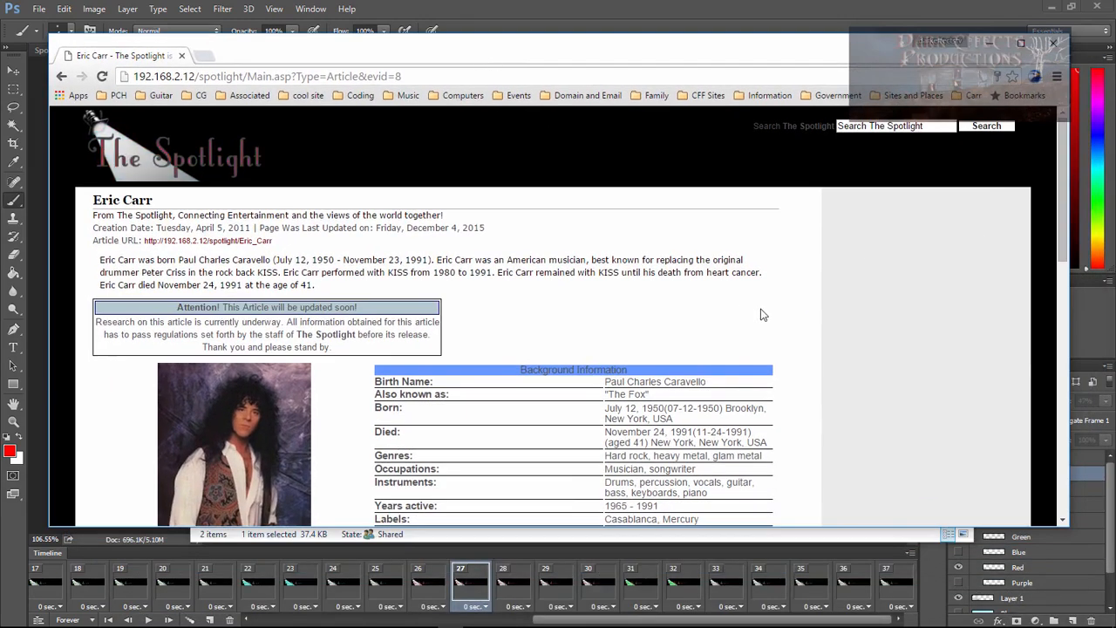
mouse_move(448, 50)
left_mouse_down()
mouse_move(448, 19)
mouse_move(454, 62)
left_mouse_up()
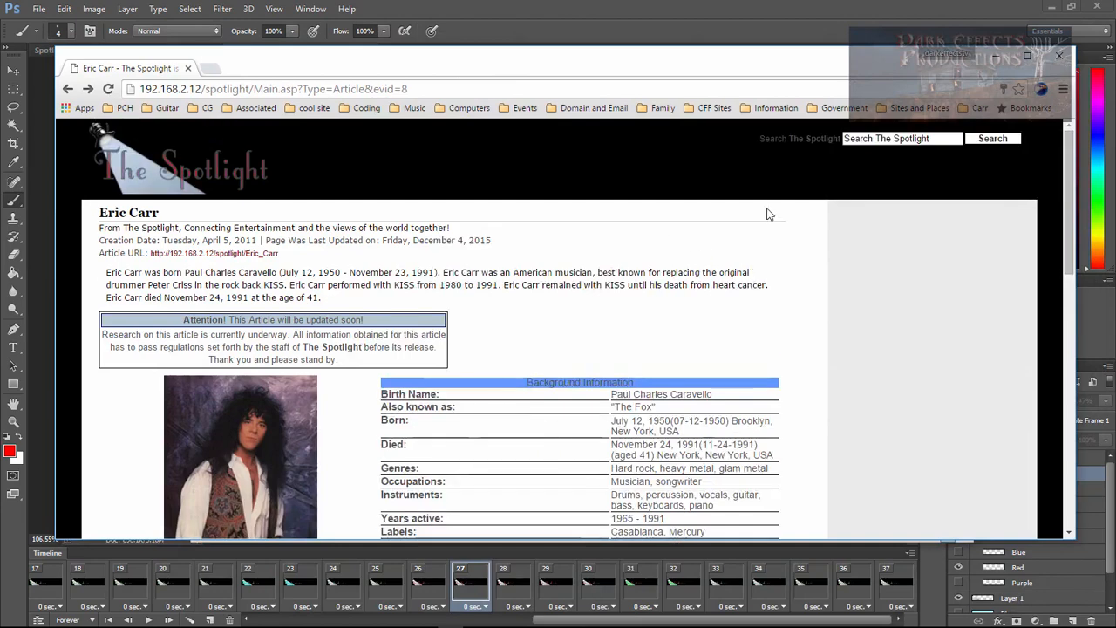